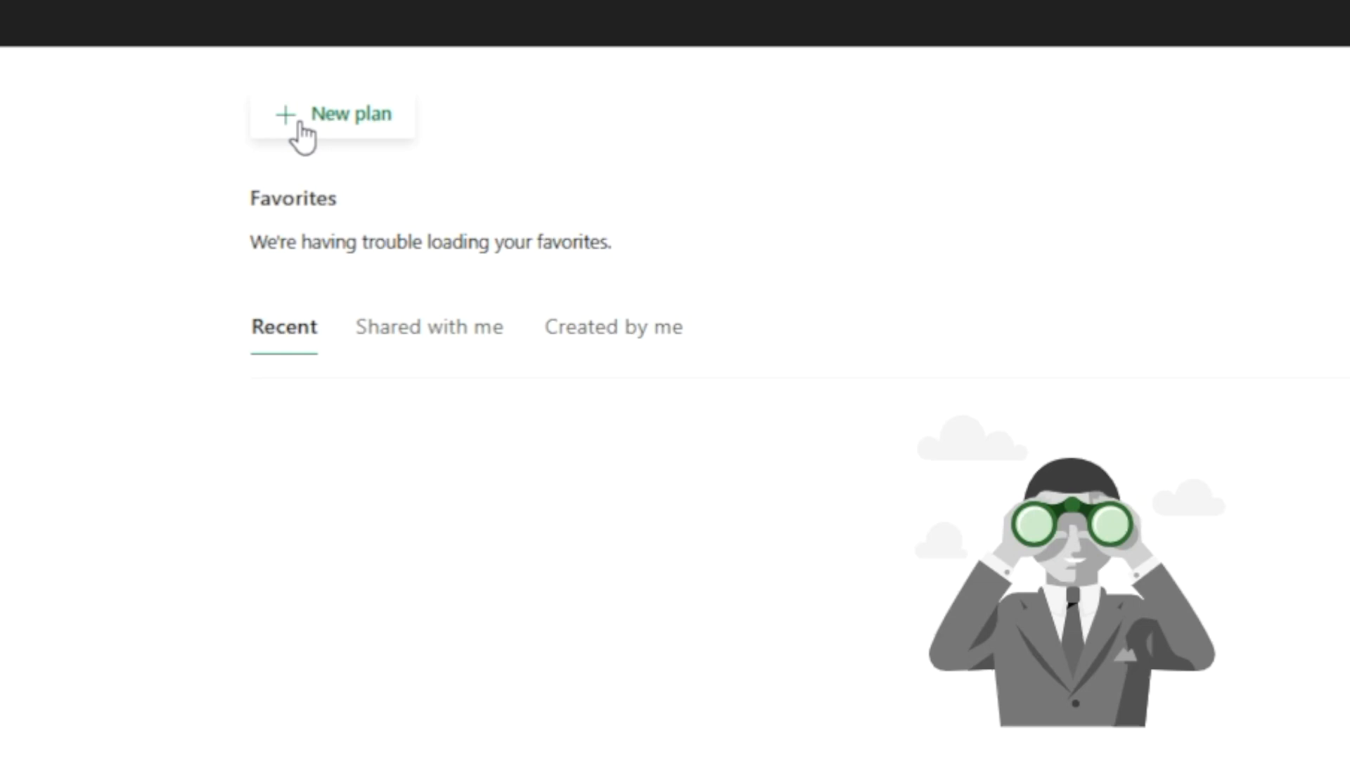
Create a blank plan and add the Start, Finish, Bucket, % complete and Priority columns to its grid
{"action": "left_click", "coordinate": [312, 118]}
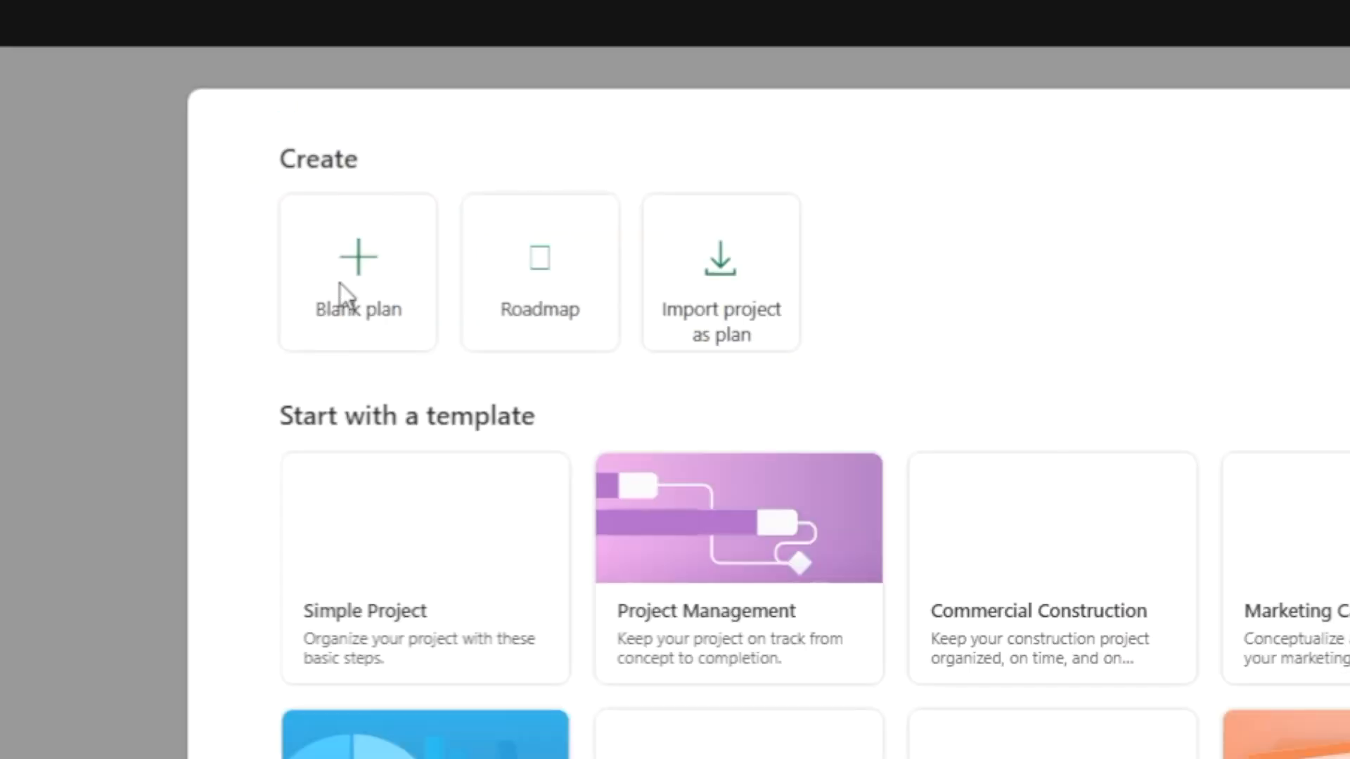
{"action": "left_click", "coordinate": [370, 281]}
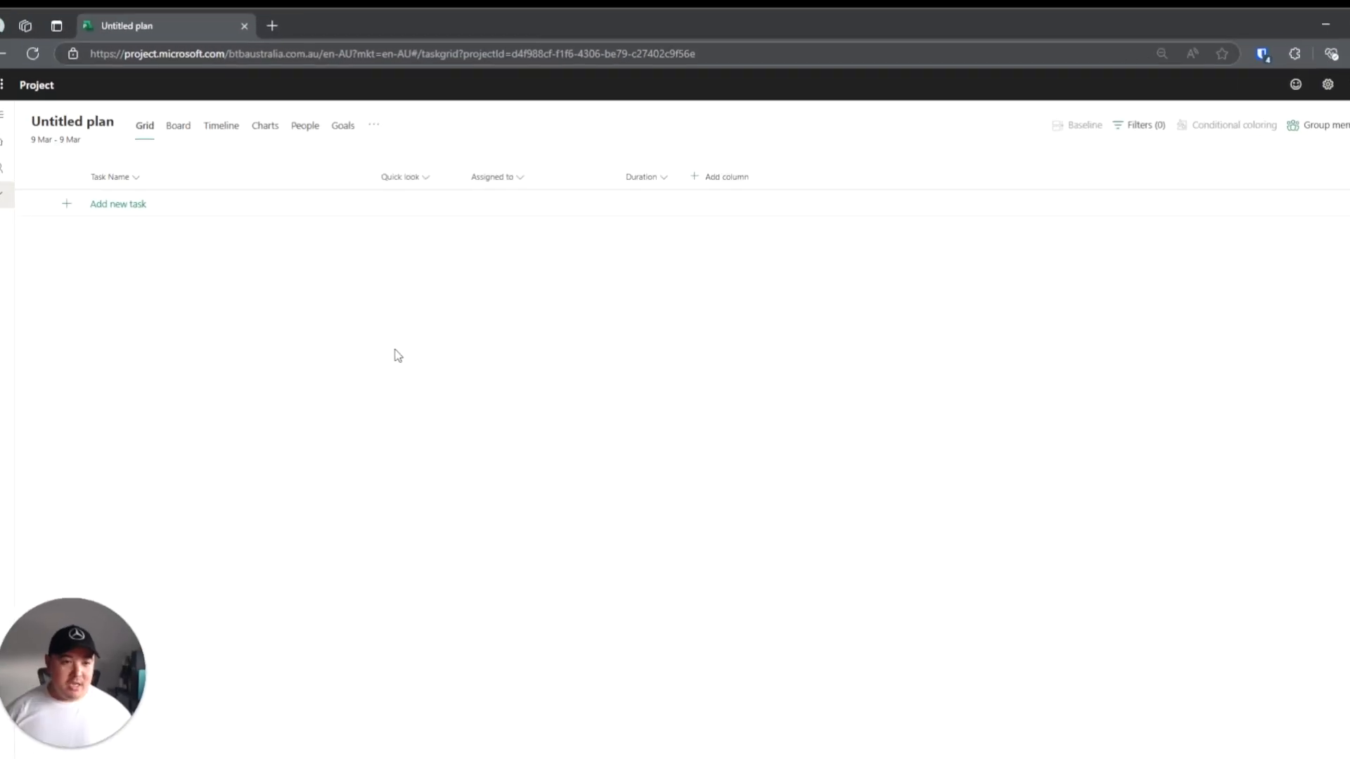
{"action": "left_click", "coordinate": [707, 184]}
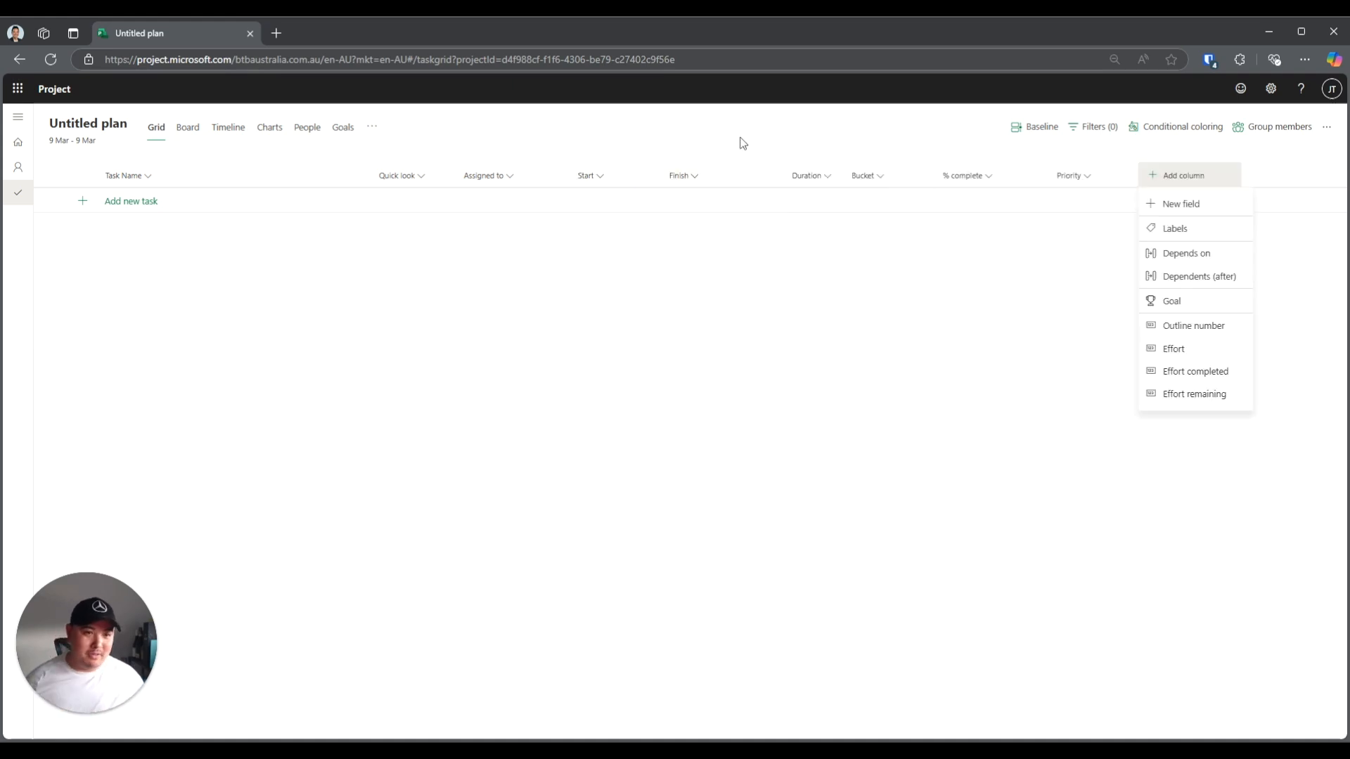
{"action": "left_click", "coordinate": [946, 339]}
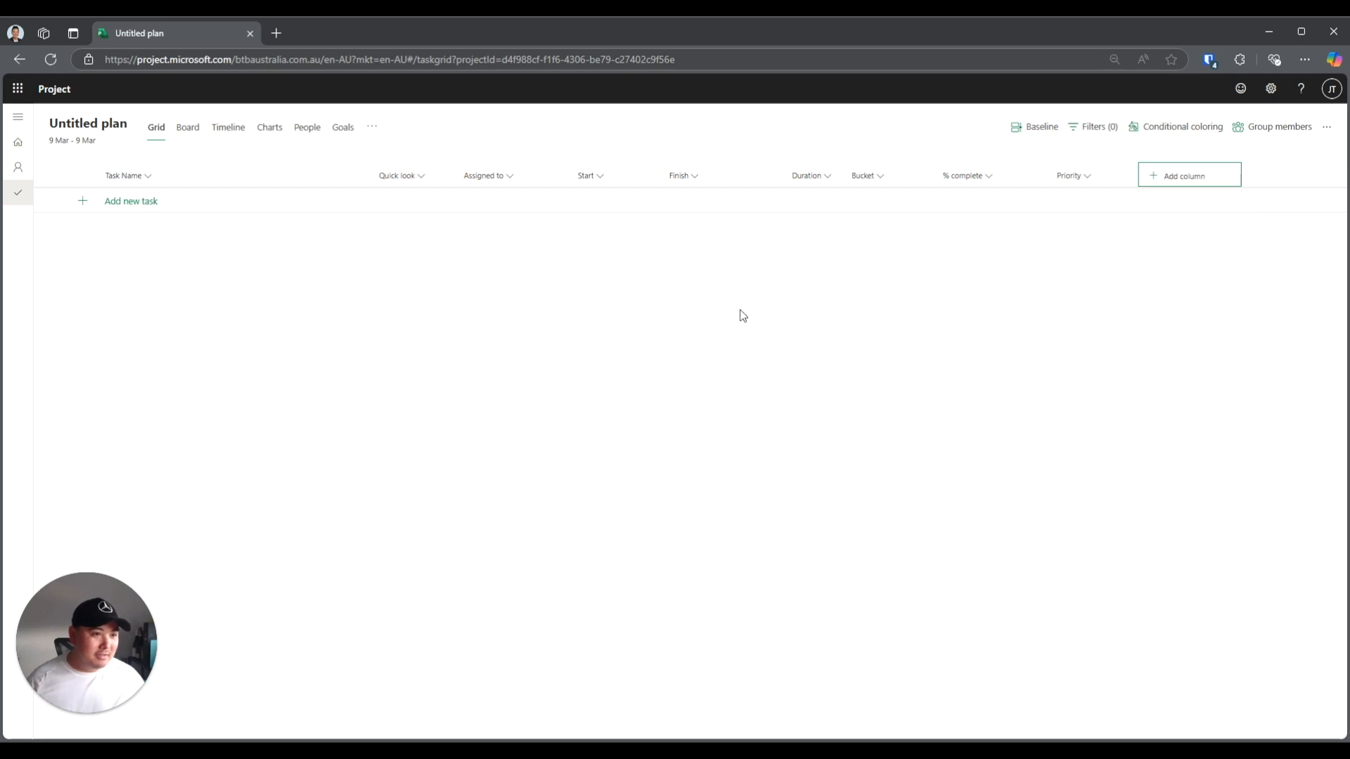
Hide the Quick look column and add the Effort column to the grid
{"action": "left_click", "coordinate": [419, 180]}
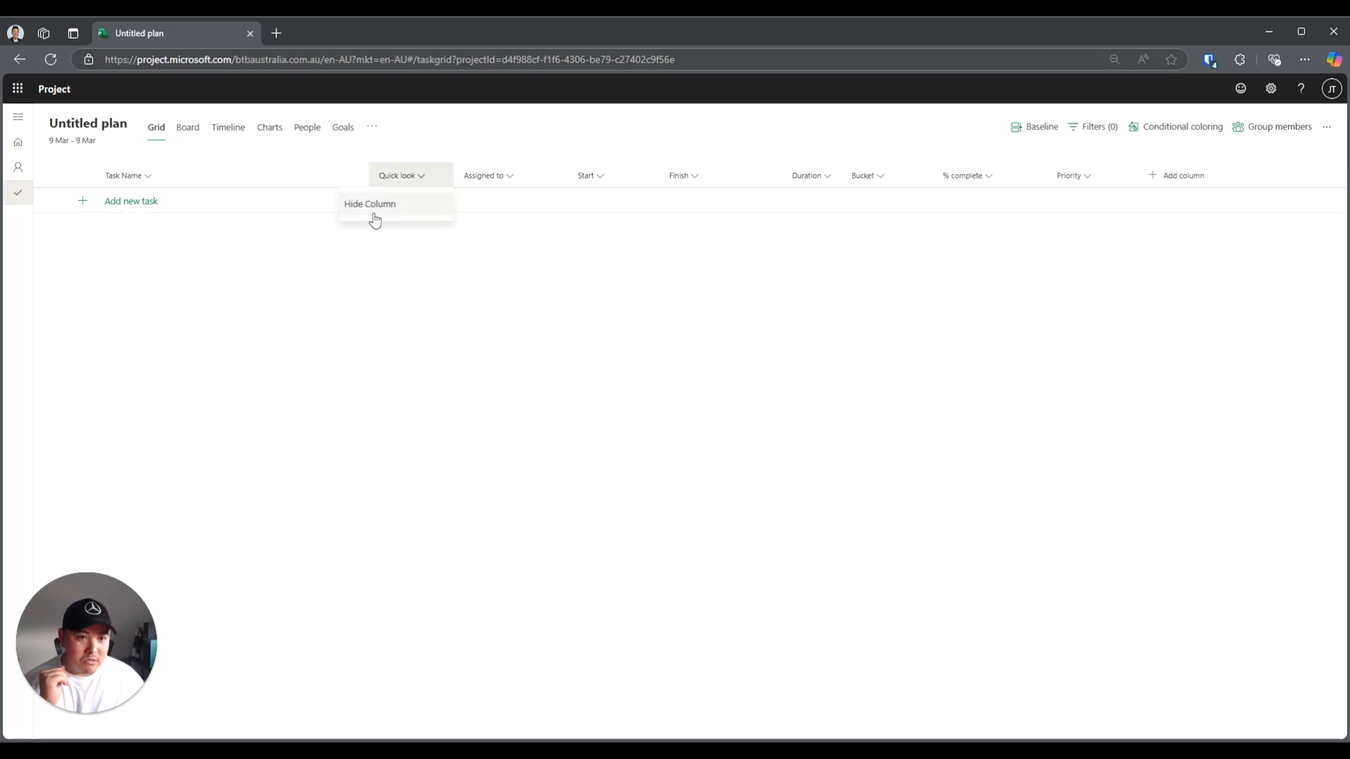
{"action": "left_click", "coordinate": [375, 207]}
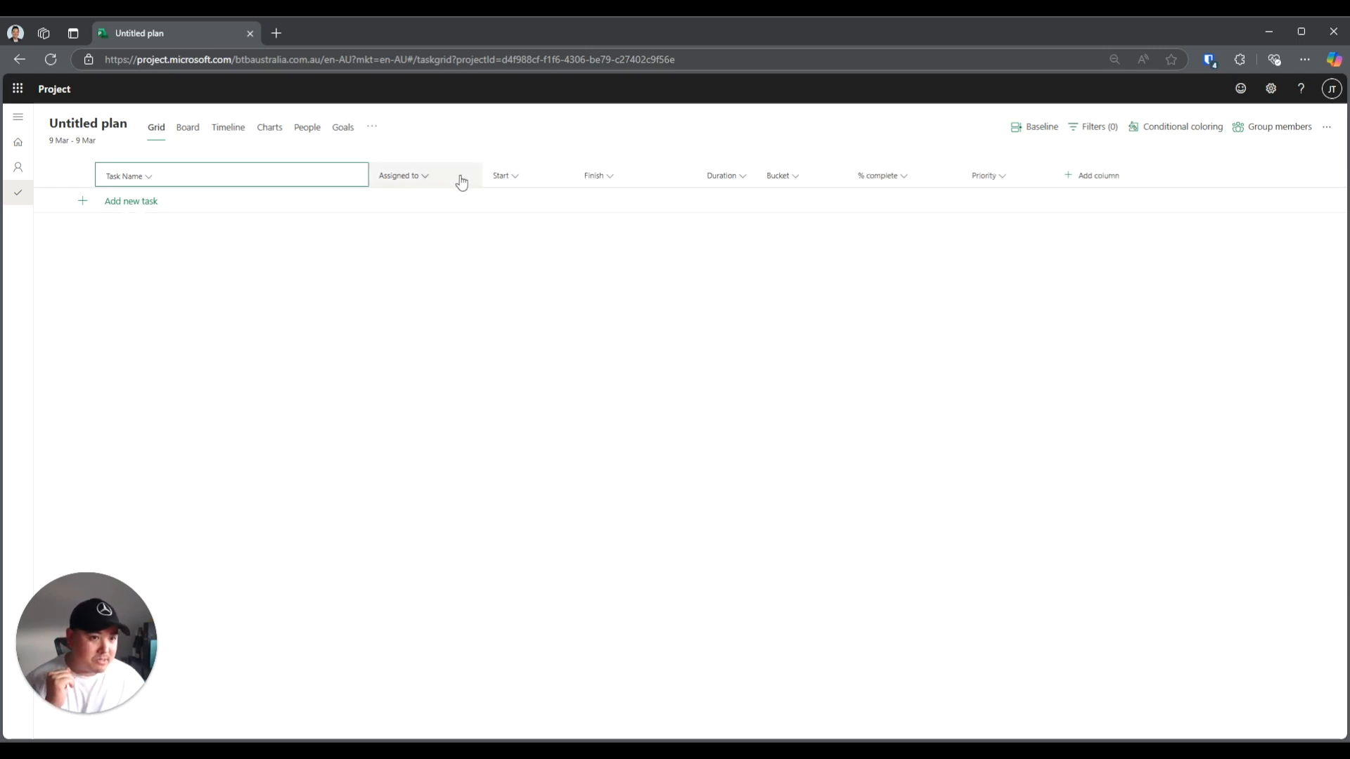
{"action": "left_click", "coordinate": [1098, 182]}
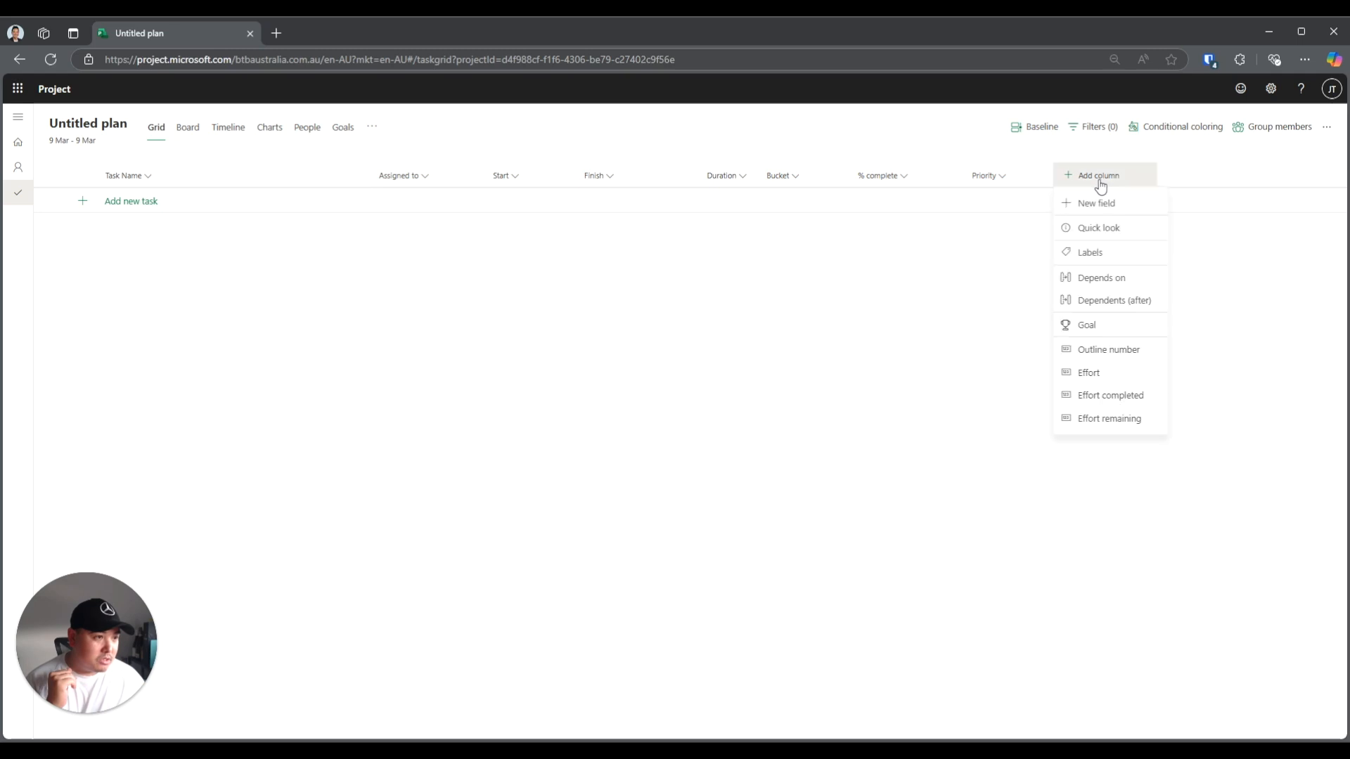
{"action": "left_click", "coordinate": [1115, 371]}
Reorder the columns so % complete comes first, with Duration and Effort placed ahead of Start and Finish
{"action": "left_click_drag", "start_coordinate": [1087, 183], "coordinate": [773, 187]}
{"action": "left_click_drag", "start_coordinate": [520, 185], "coordinate": [837, 176]}
{"action": "left_click_drag", "start_coordinate": [964, 175], "coordinate": [154, 184]}
Replace the Priority and Bucket columns with a Depends on column placed after Finish
{"action": "left_click", "coordinate": [1096, 183]}
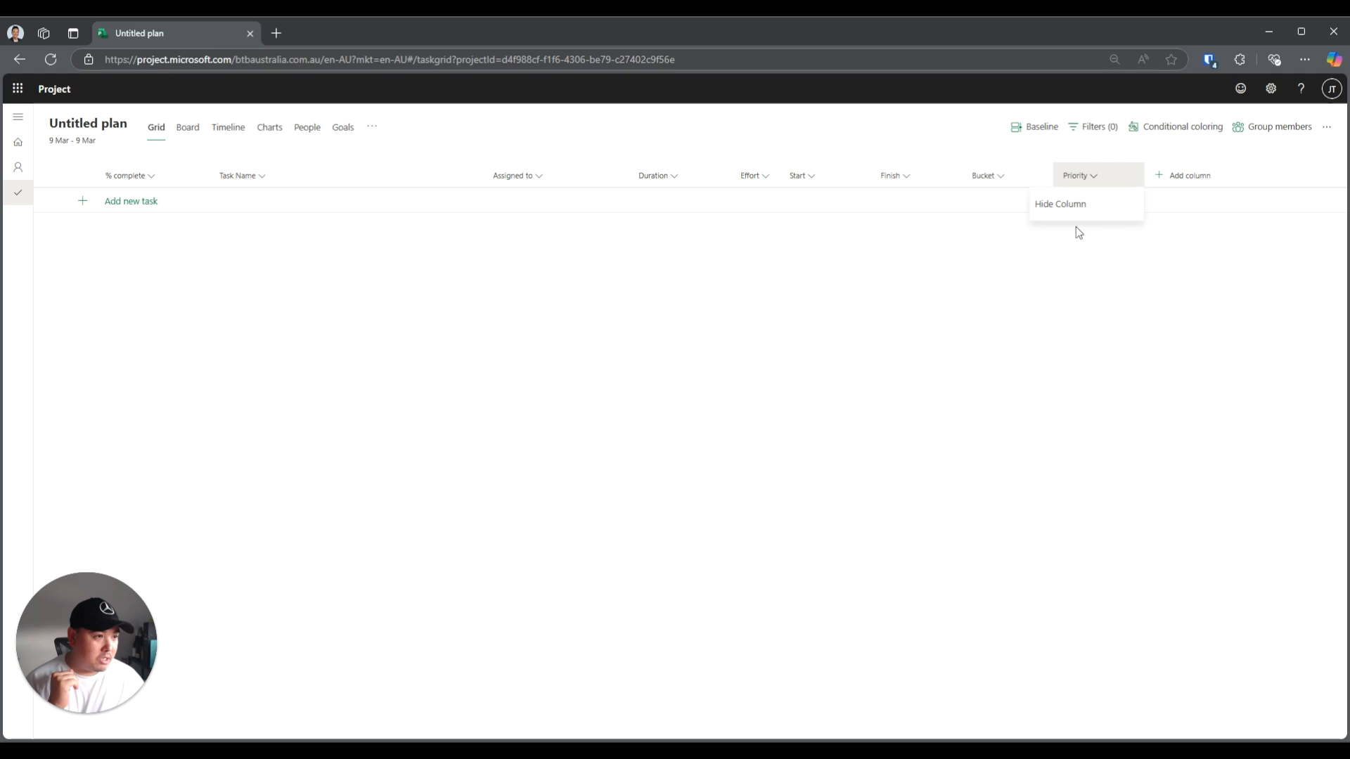
{"action": "left_click", "coordinate": [1084, 203]}
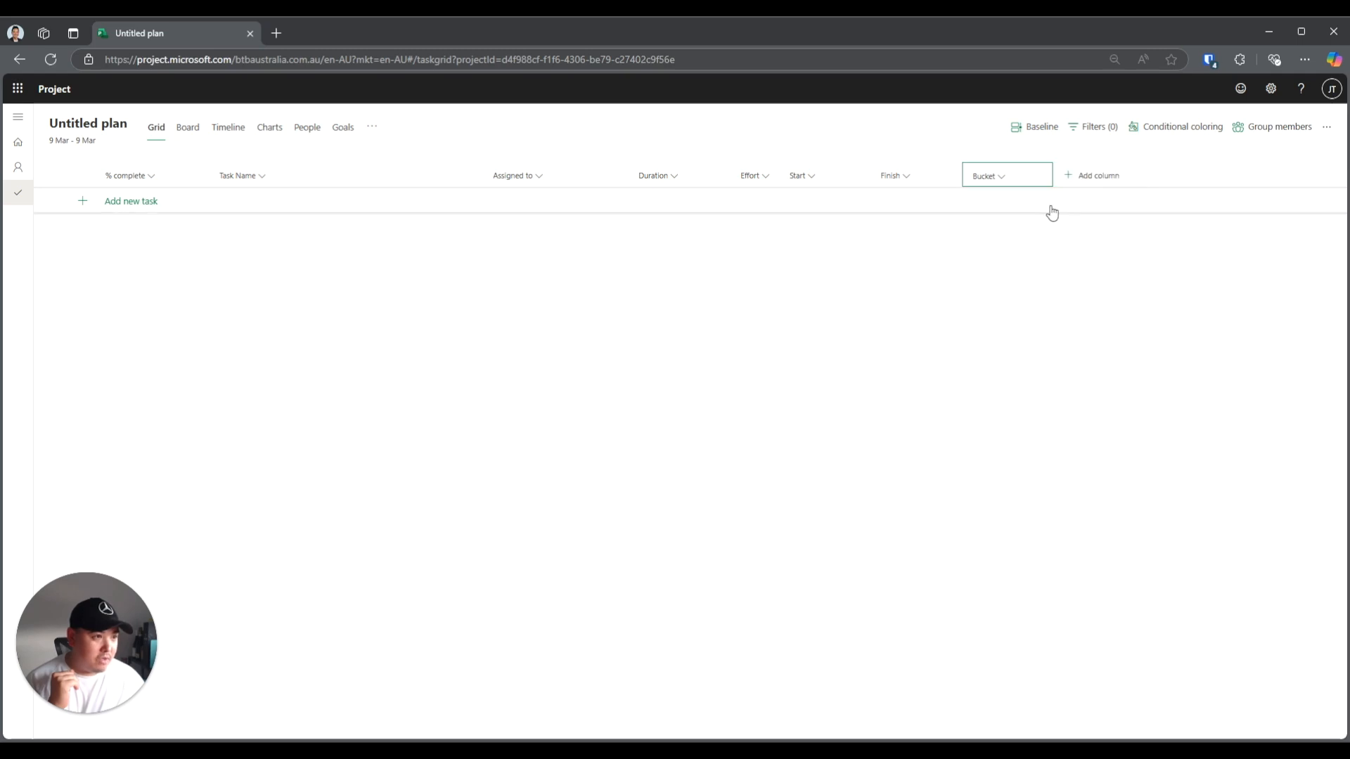
{"action": "left_click", "coordinate": [1094, 178]}
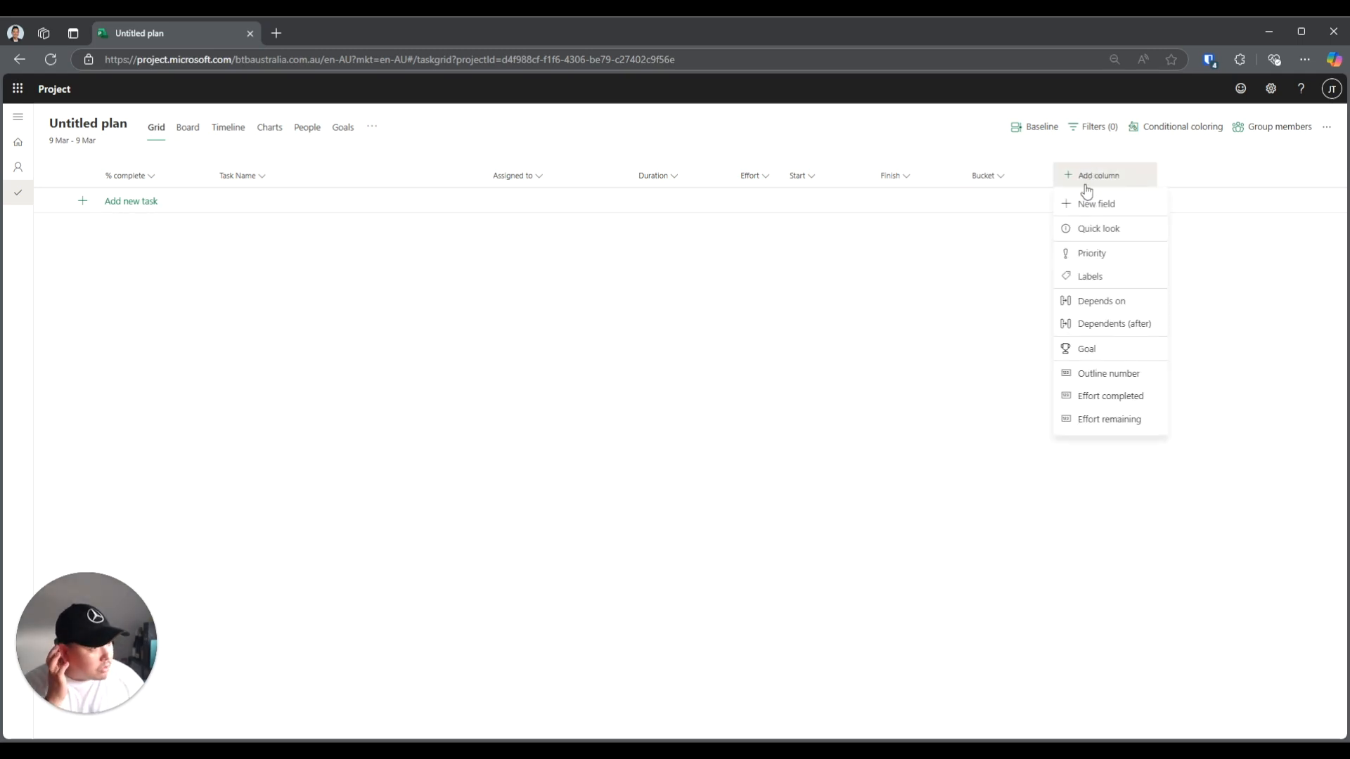
{"action": "left_click", "coordinate": [1104, 302]}
{"action": "left_click_drag", "start_coordinate": [1080, 180], "coordinate": [889, 313]}
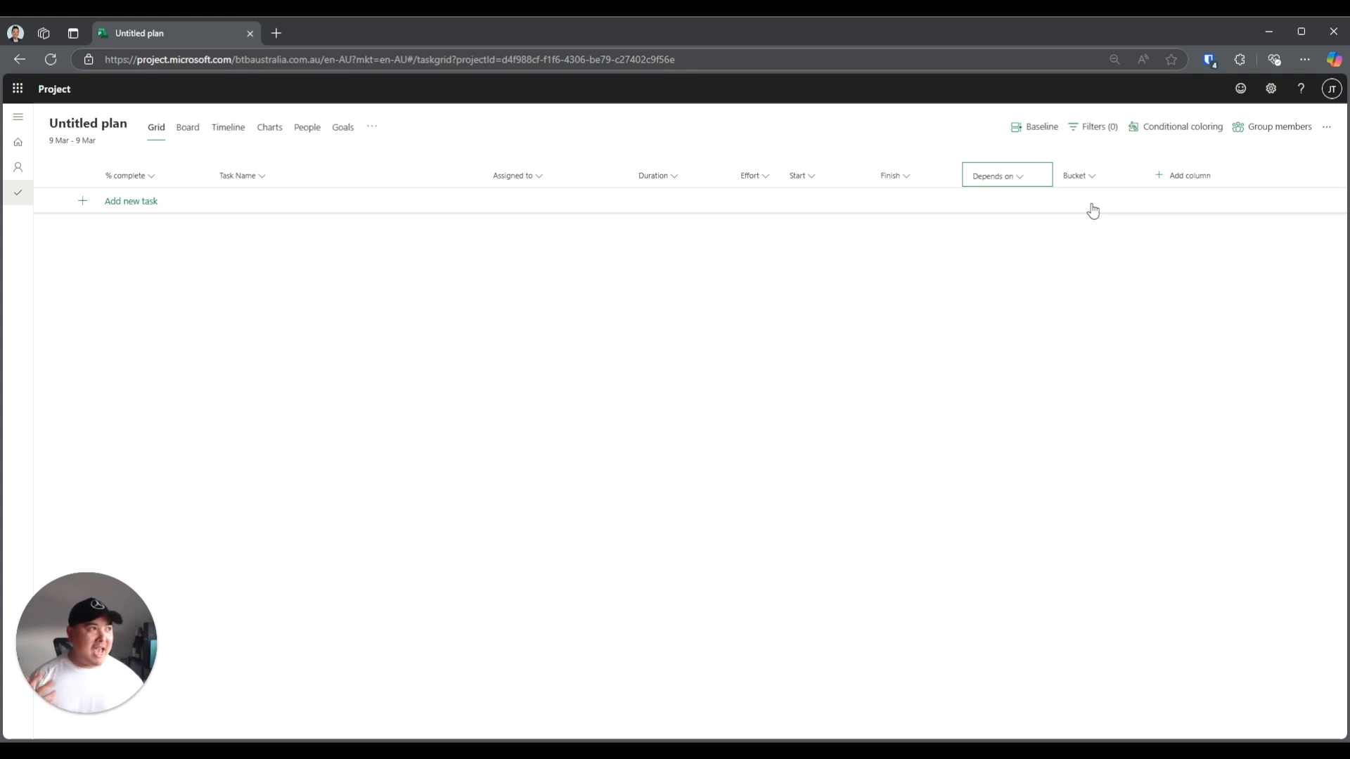
{"action": "left_click", "coordinate": [1092, 176]}
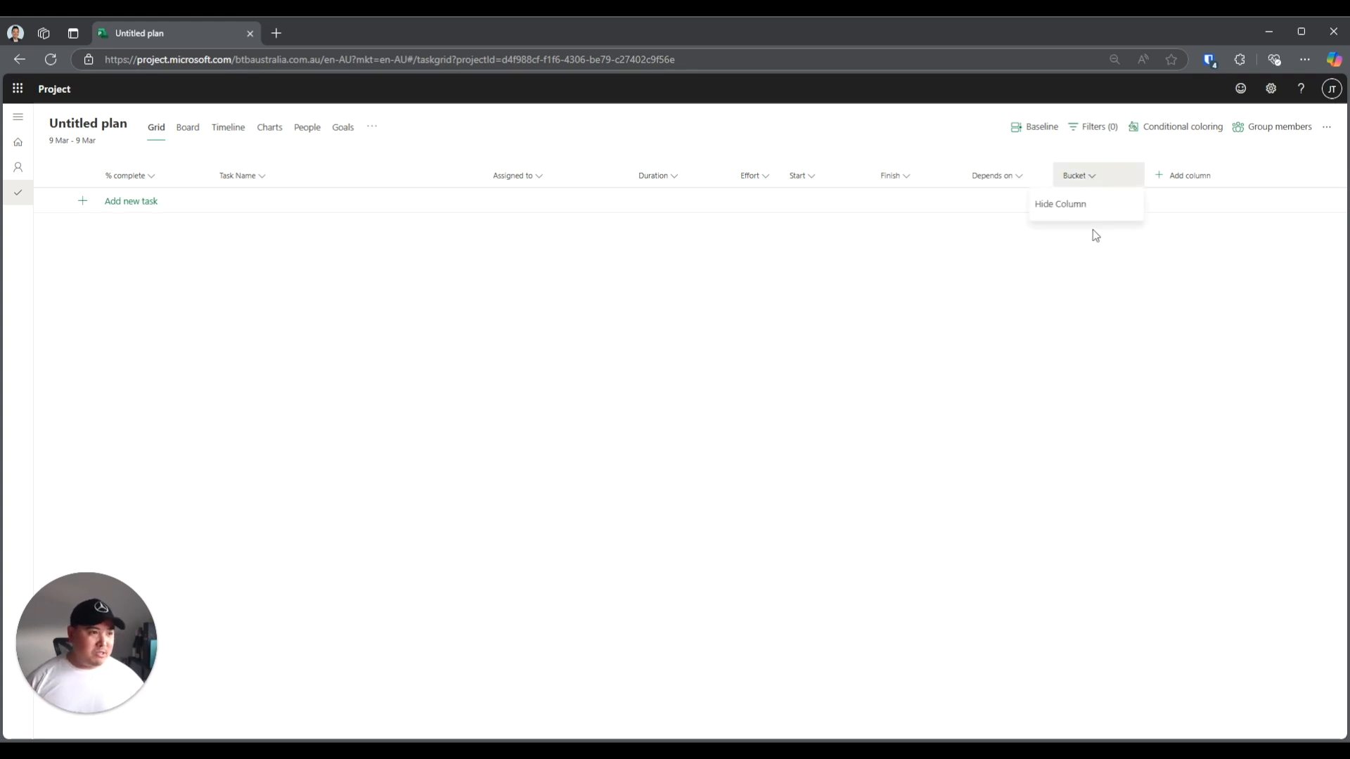
{"action": "left_click", "coordinate": [1074, 210]}
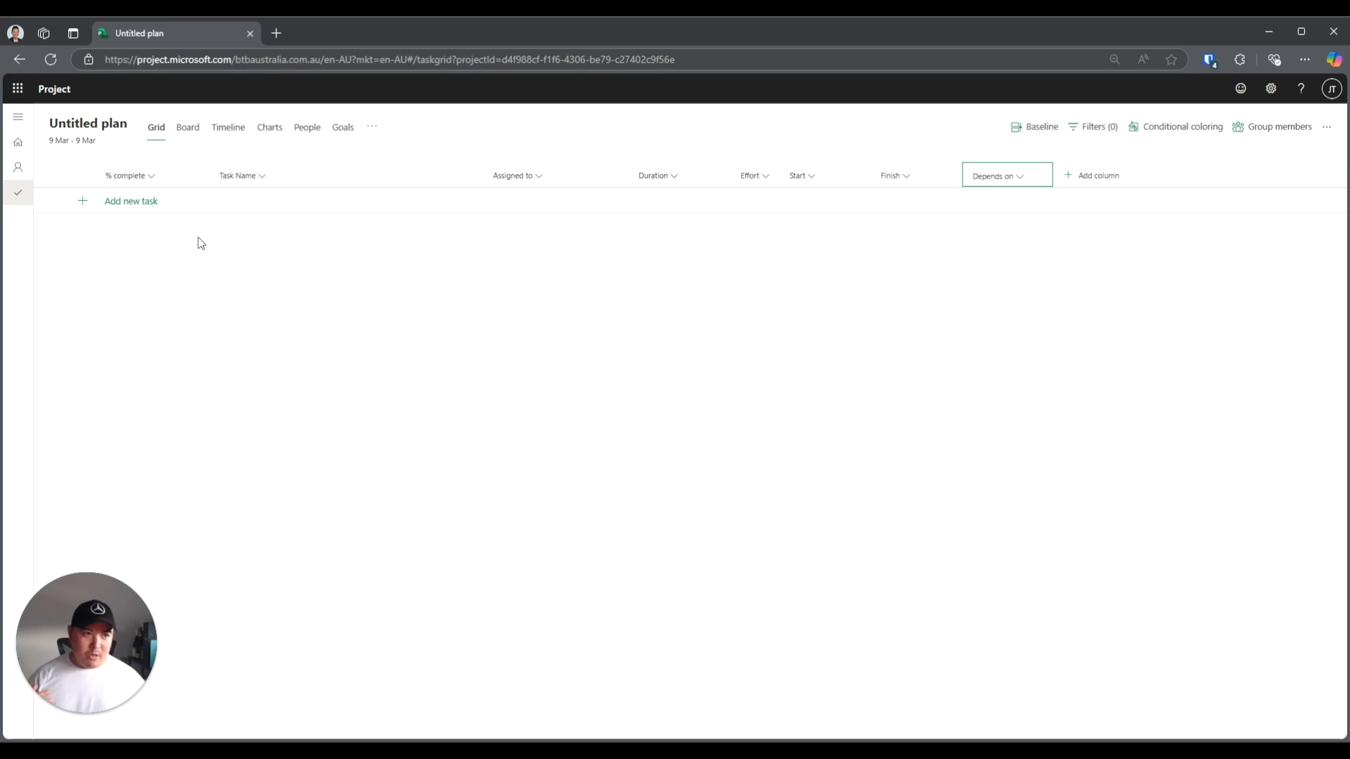
Add a first task named "Milestone" to the plan
{"action": "left_click", "coordinate": [142, 203]}
{"action": "left_click", "coordinate": [257, 206]}
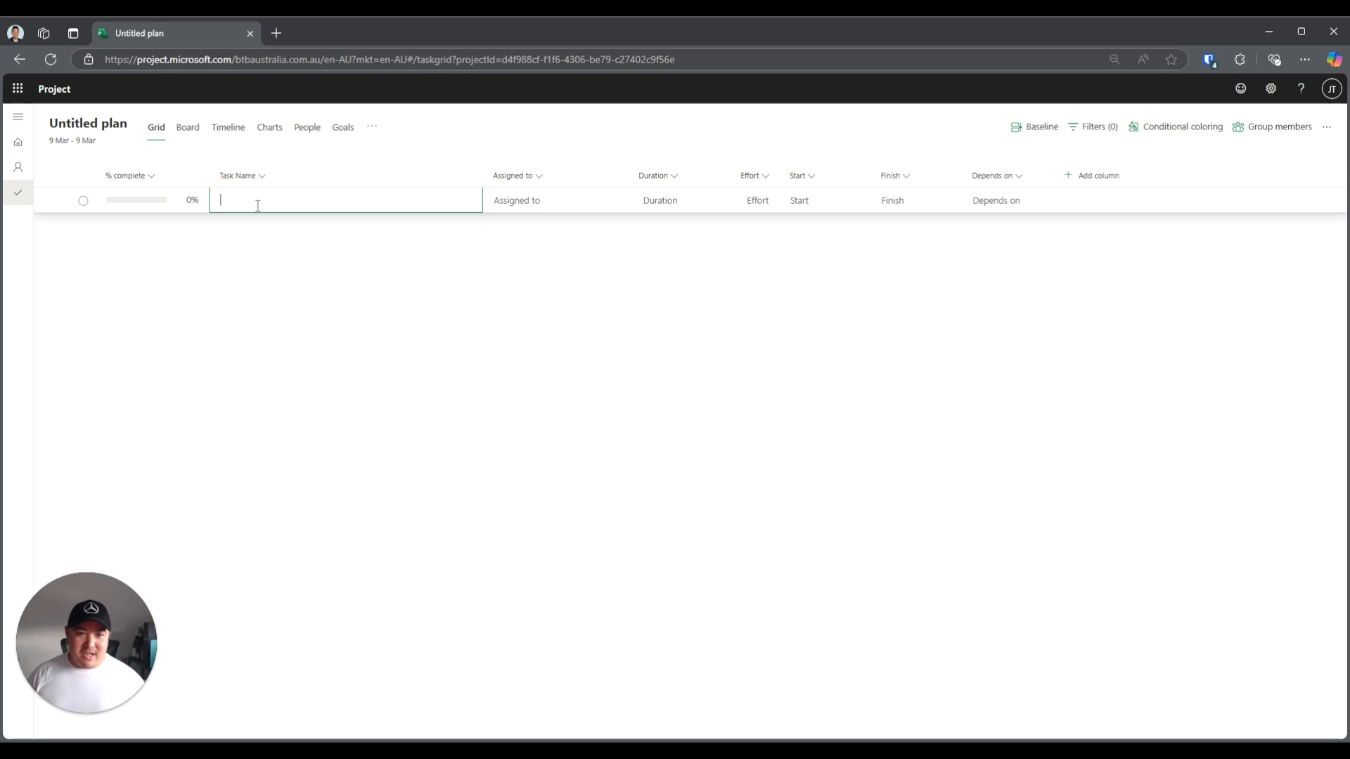
{"action": "type", "text": "Milestone"}
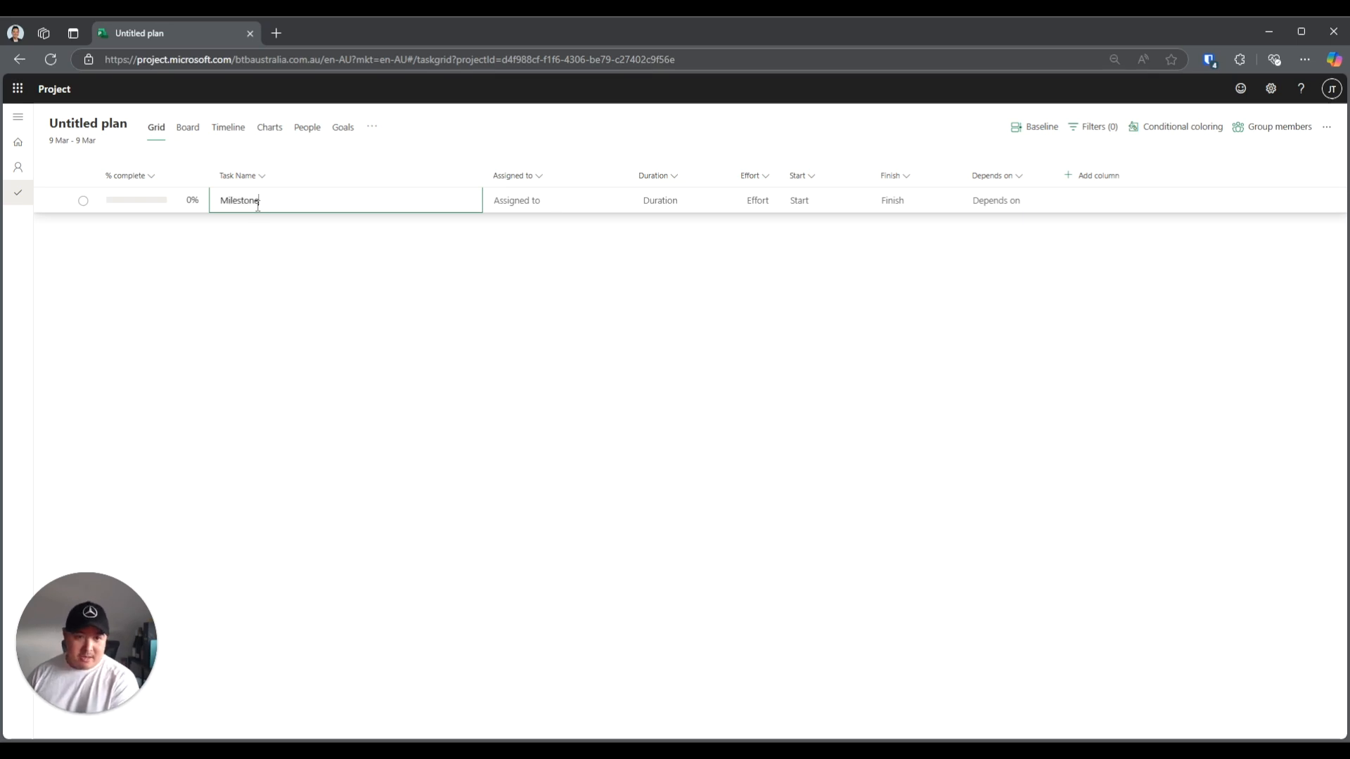
{"action": "key", "text": "Return"}
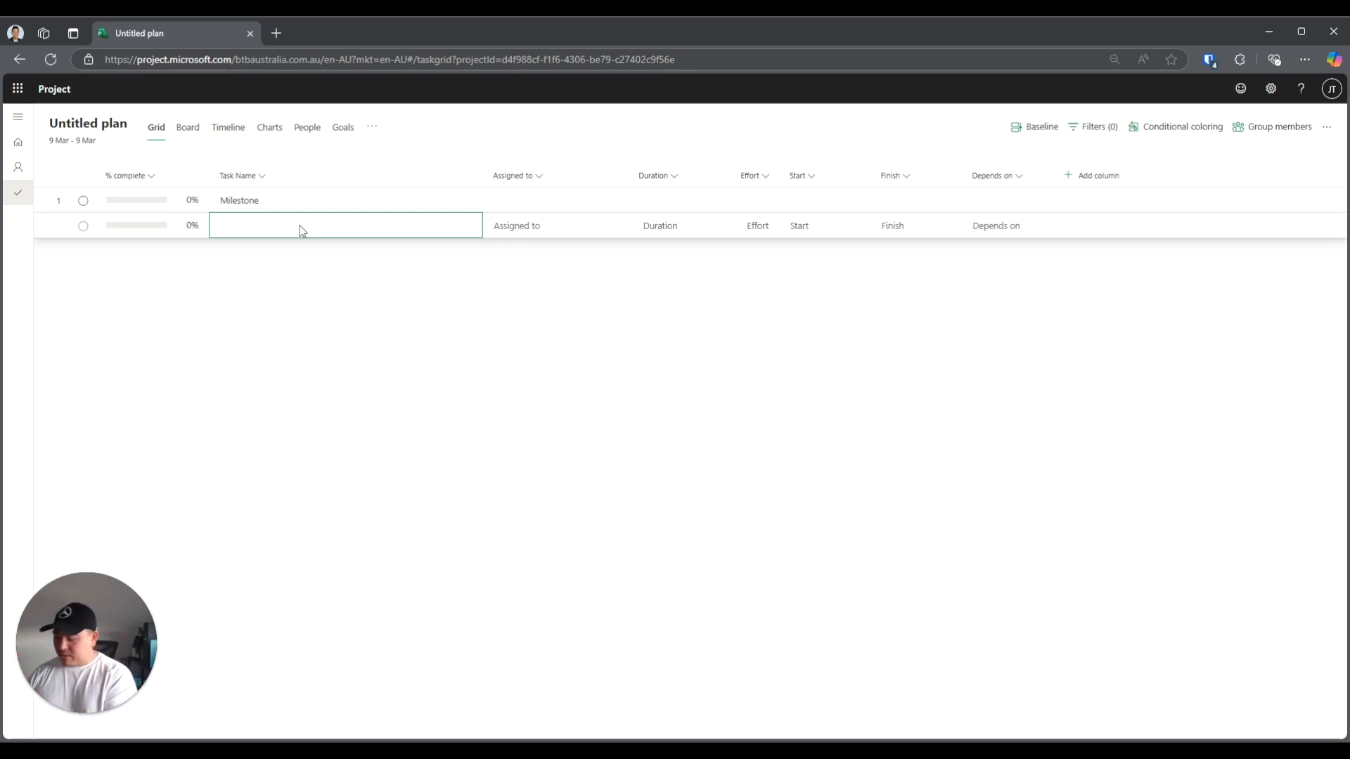
Add the tasks "Initiation Complete" and "Build Complete" below Milestone
{"action": "type", "text": "n"}
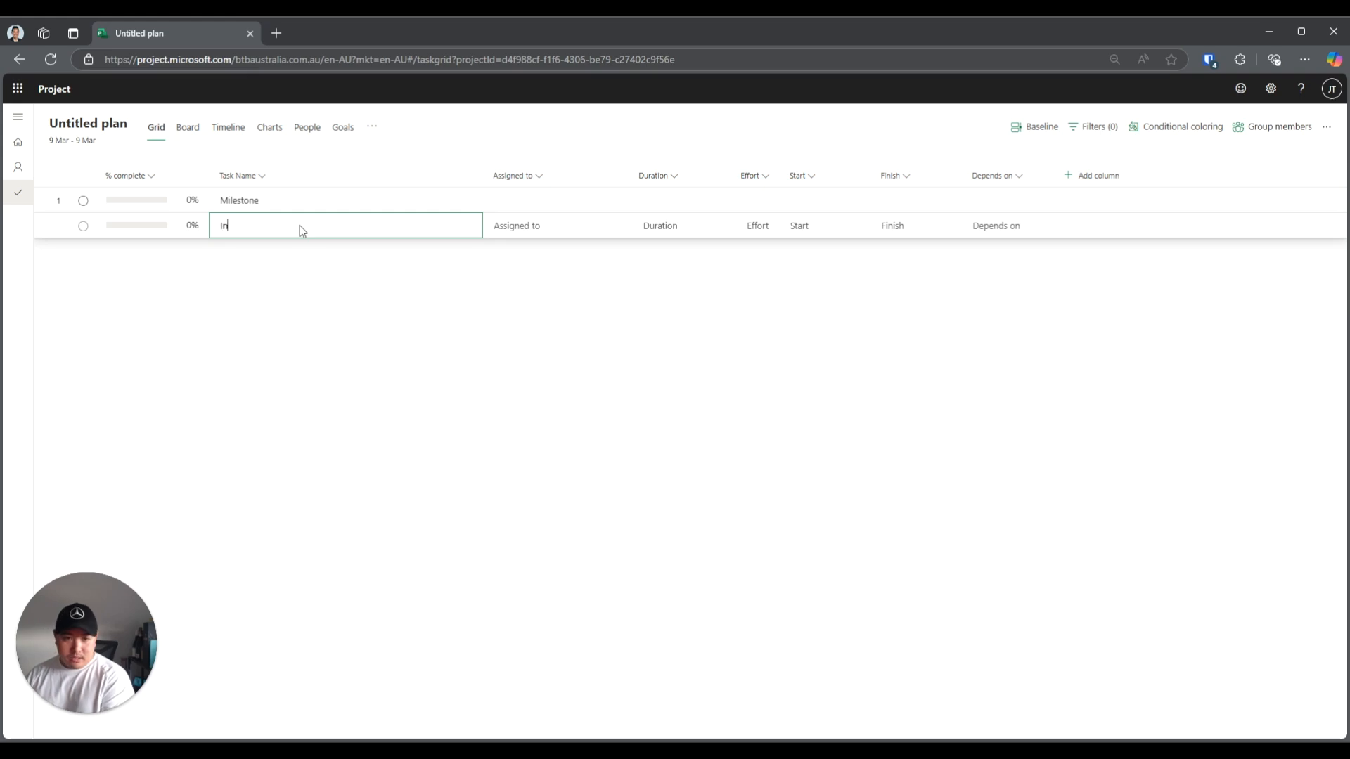
{"action": "type", "text": "itiation Complete"}
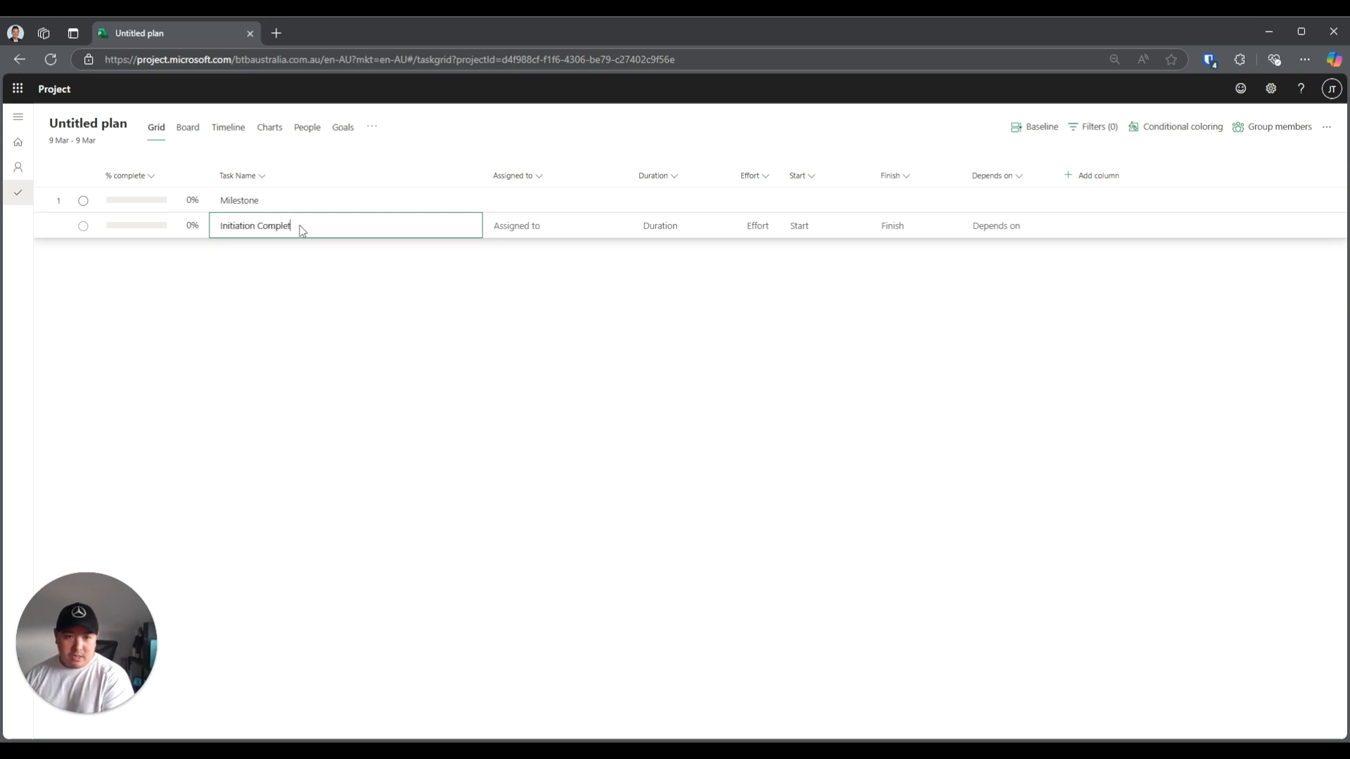
{"action": "key", "text": "Return"}
{"action": "type", "text": "Sig"}
{"action": "key", "text": "BackSpace"}
{"action": "key", "text": "BackSpace"}
{"action": "key", "text": "BackSpace"}
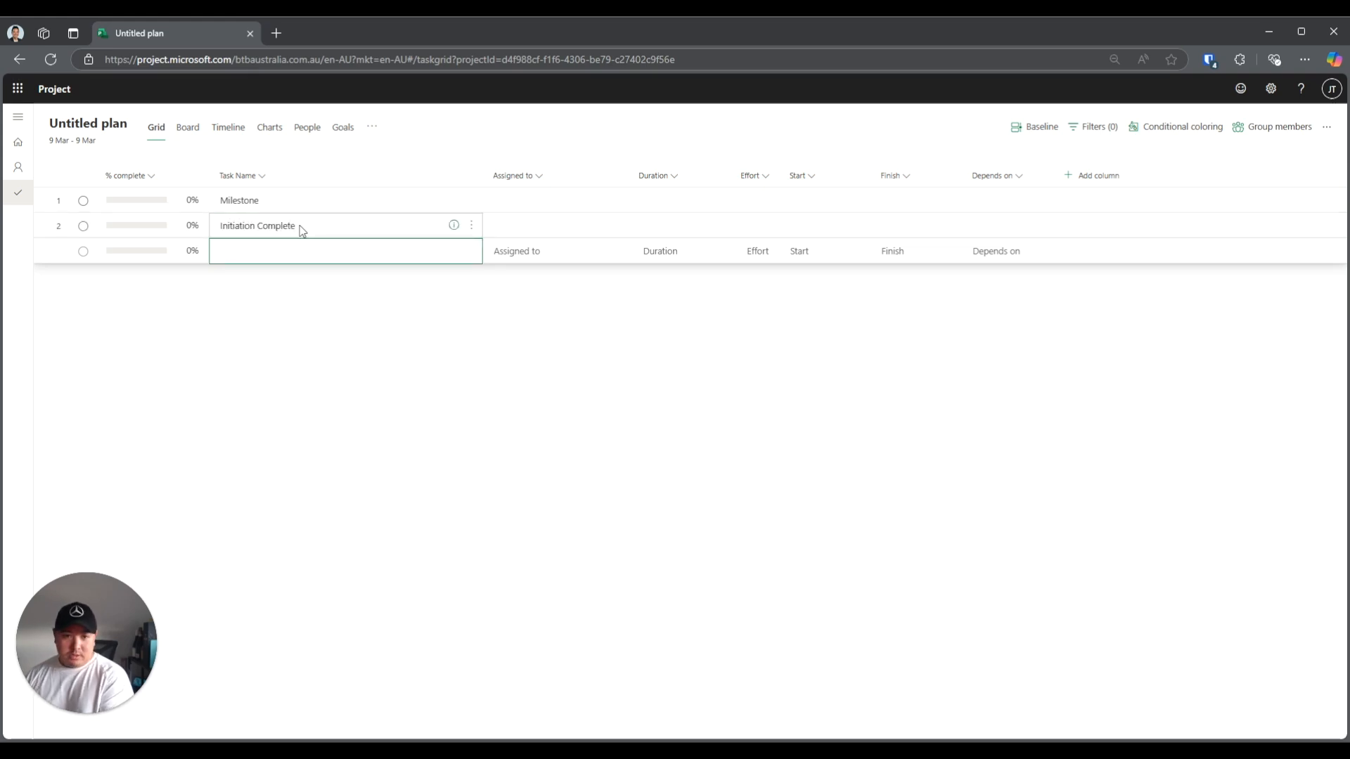
{"action": "type", "text": "Build Complete"}
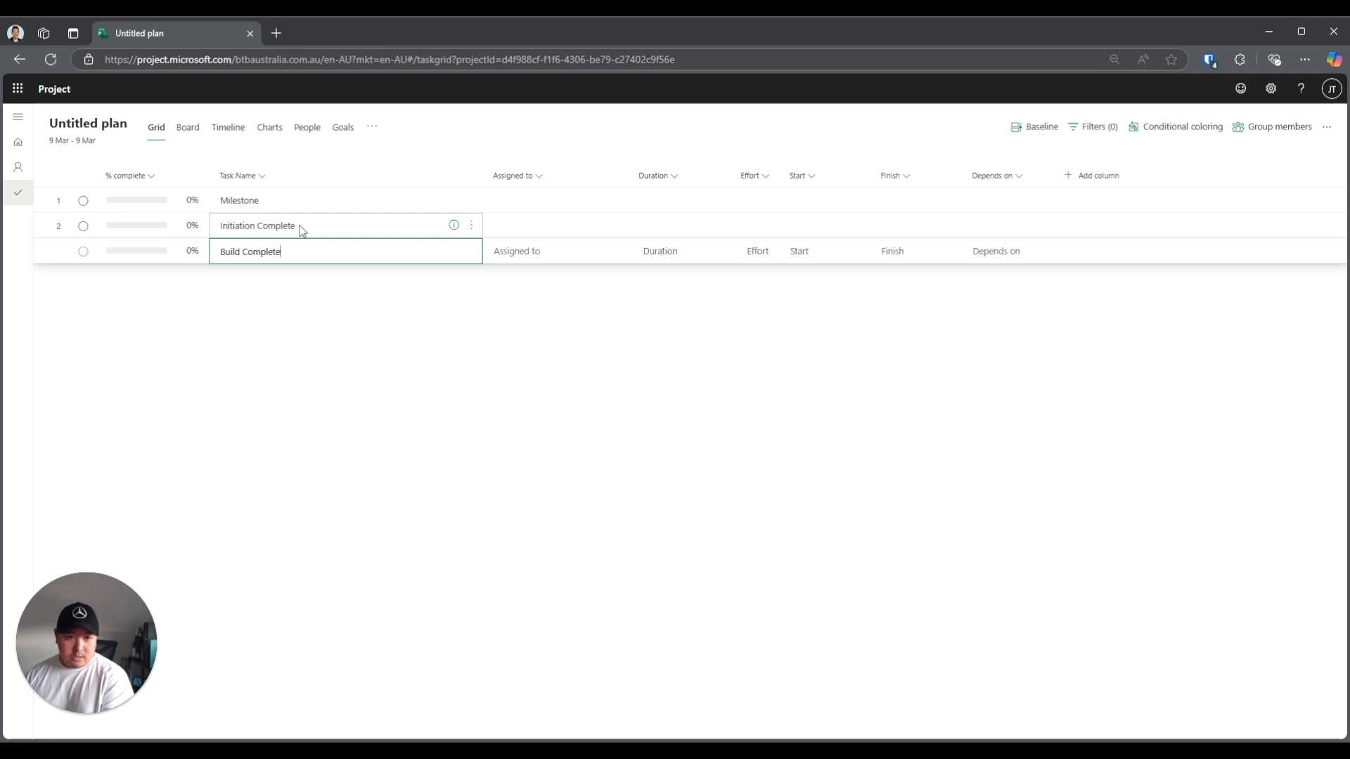
{"action": "key", "text": "Return"}
Add the tasks "Implement Complete" and "Project Close" below Build Complete
{"action": "type", "text": "Implemen"}
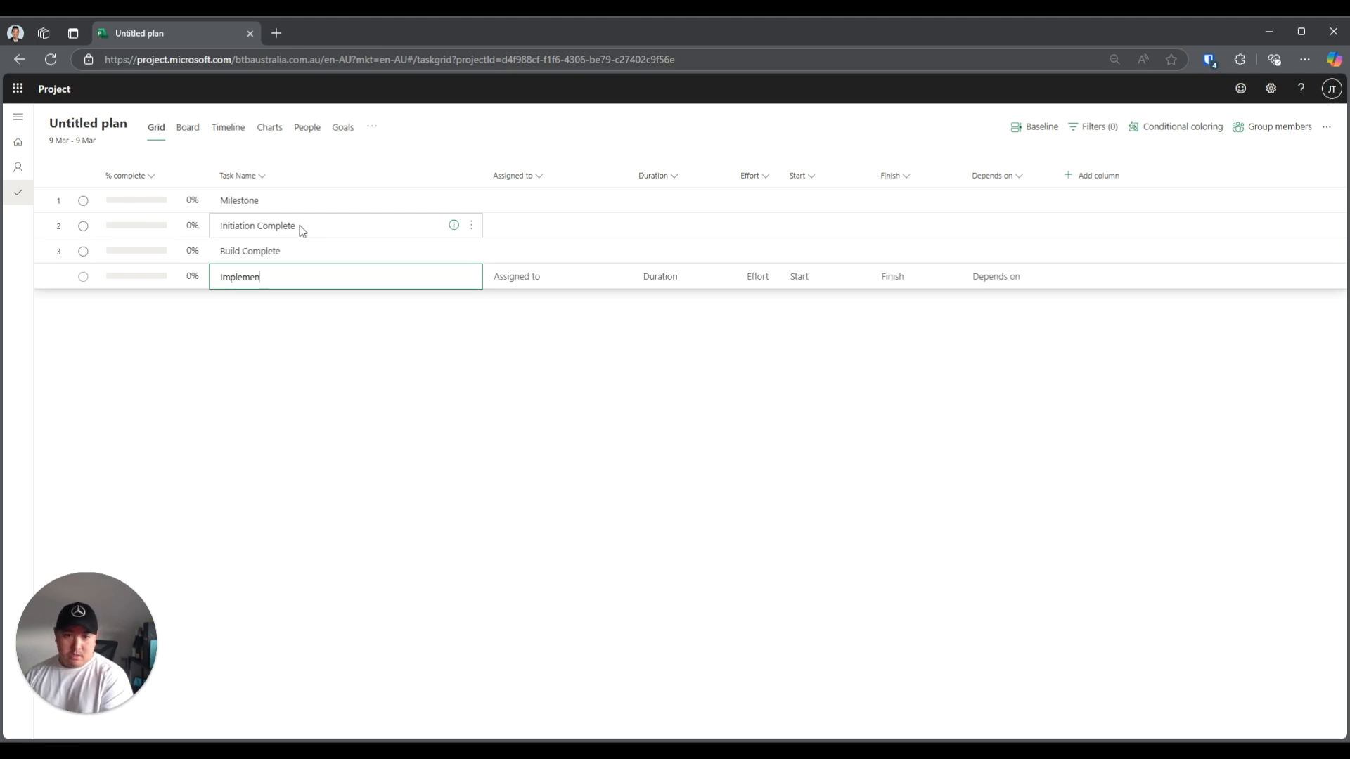
{"action": "type", "text": "tation Complete"}
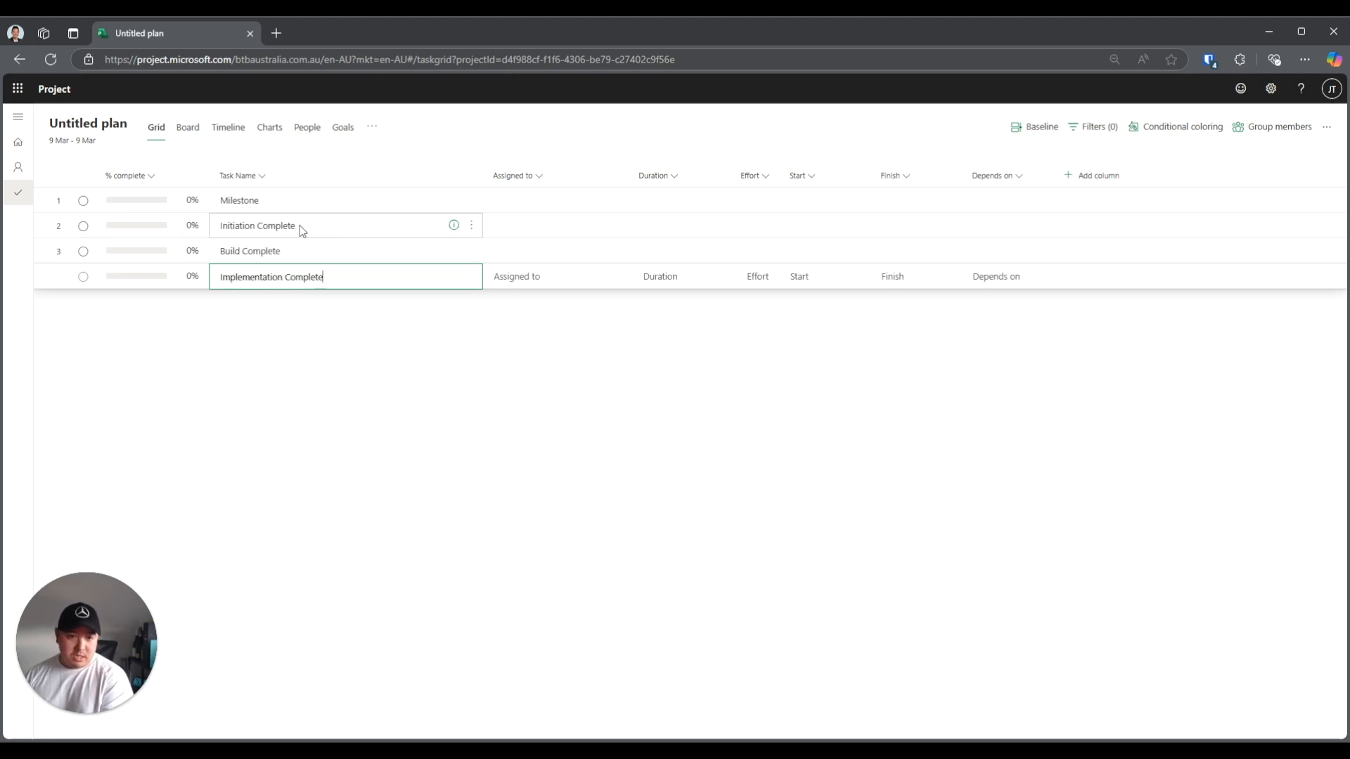
{"action": "key", "text": "BackSpace"}
{"action": "key", "text": "BackSpace"}
{"action": "key", "text": "BackSpace"}
{"action": "key", "text": "BackSpace"}
{"action": "key", "text": "BackSpace"}
{"action": "key", "text": "BackSpace"}
{"action": "key", "text": "BackSpace"}
{"action": "key", "text": "BackSpace"}
{"action": "key", "text": "BackSpace"}
{"action": "key", "text": "BackSpace"}
{"action": "key", "text": "BackSpace"}
{"action": "key", "text": "BackSpace"}
{"action": "key", "text": "BackSpace"}
{"action": "key", "text": "BackSpace"}
{"action": "key", "text": "BackSpace"}
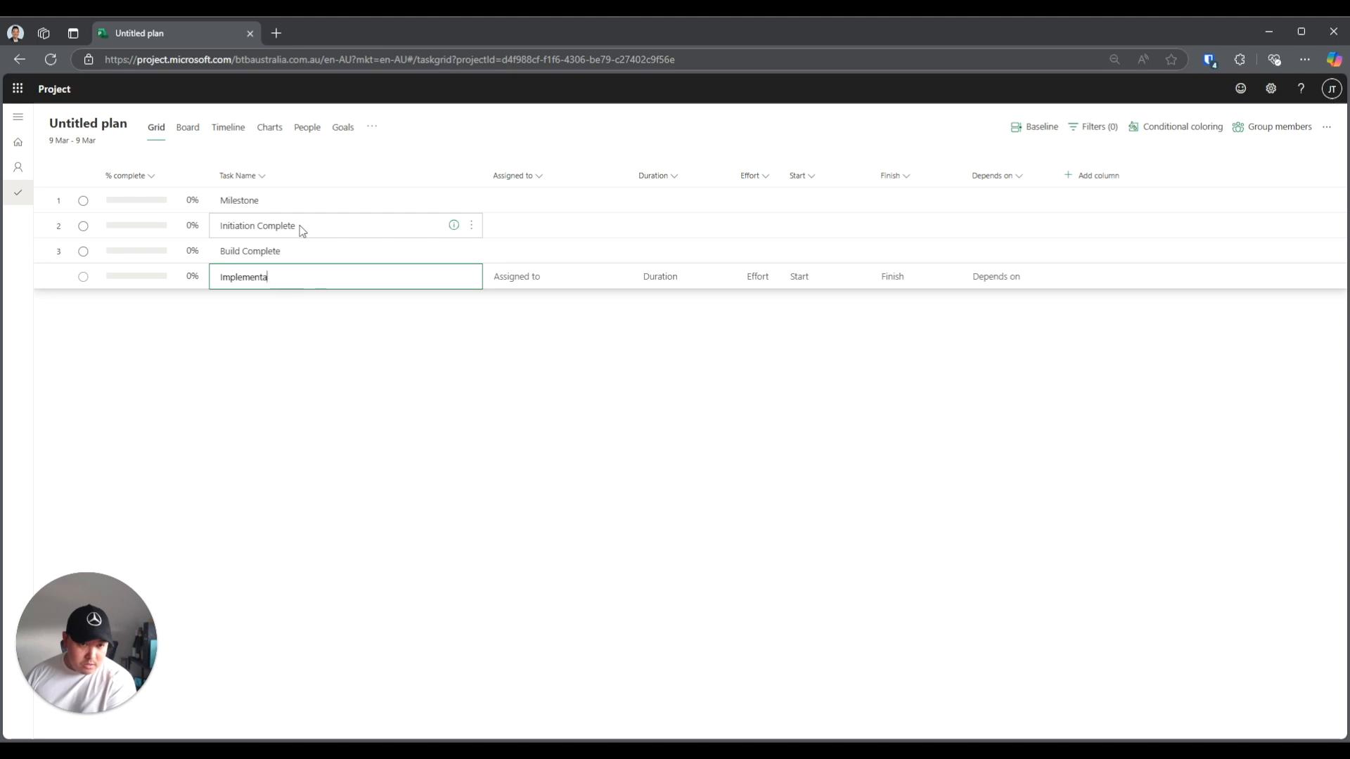
{"action": "type", "text": "t Complete"}
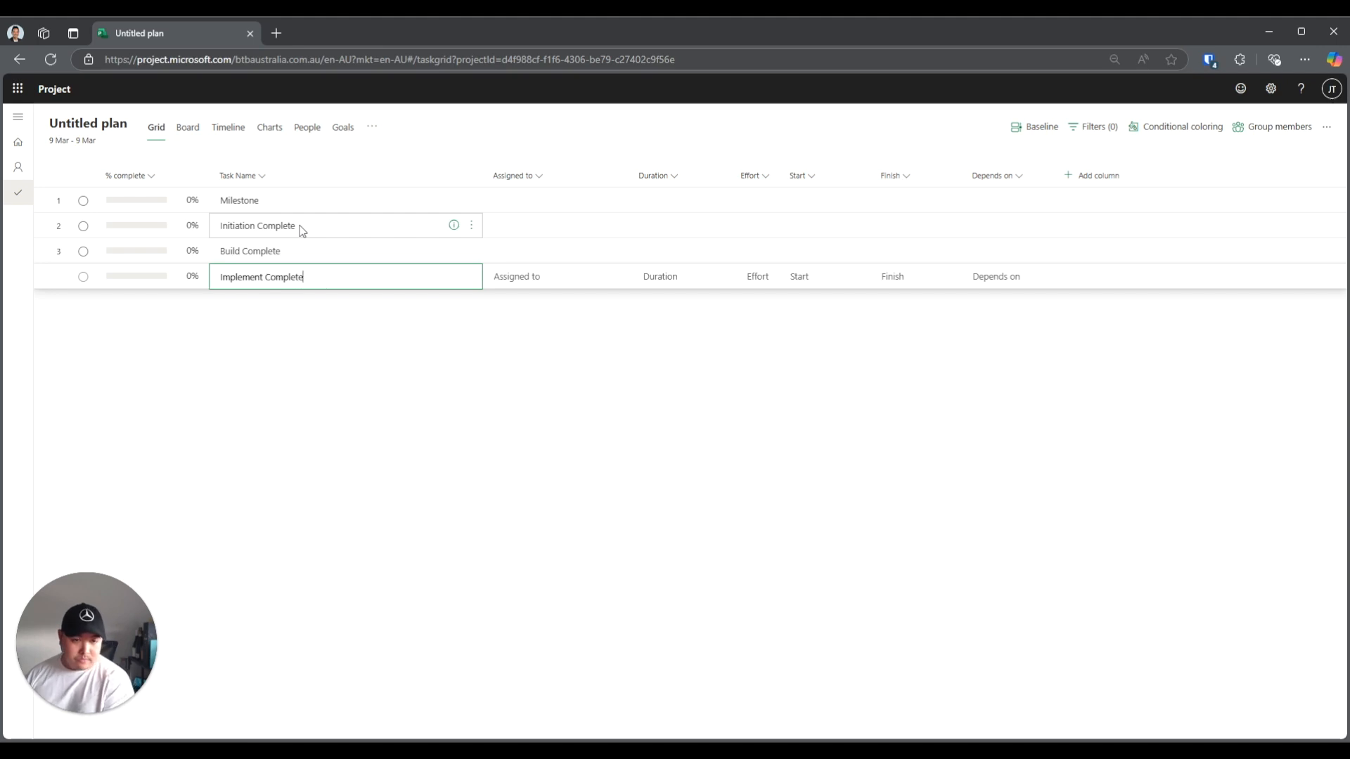
{"action": "key", "text": "Return"}
{"action": "type", "text": "Project Closure"}
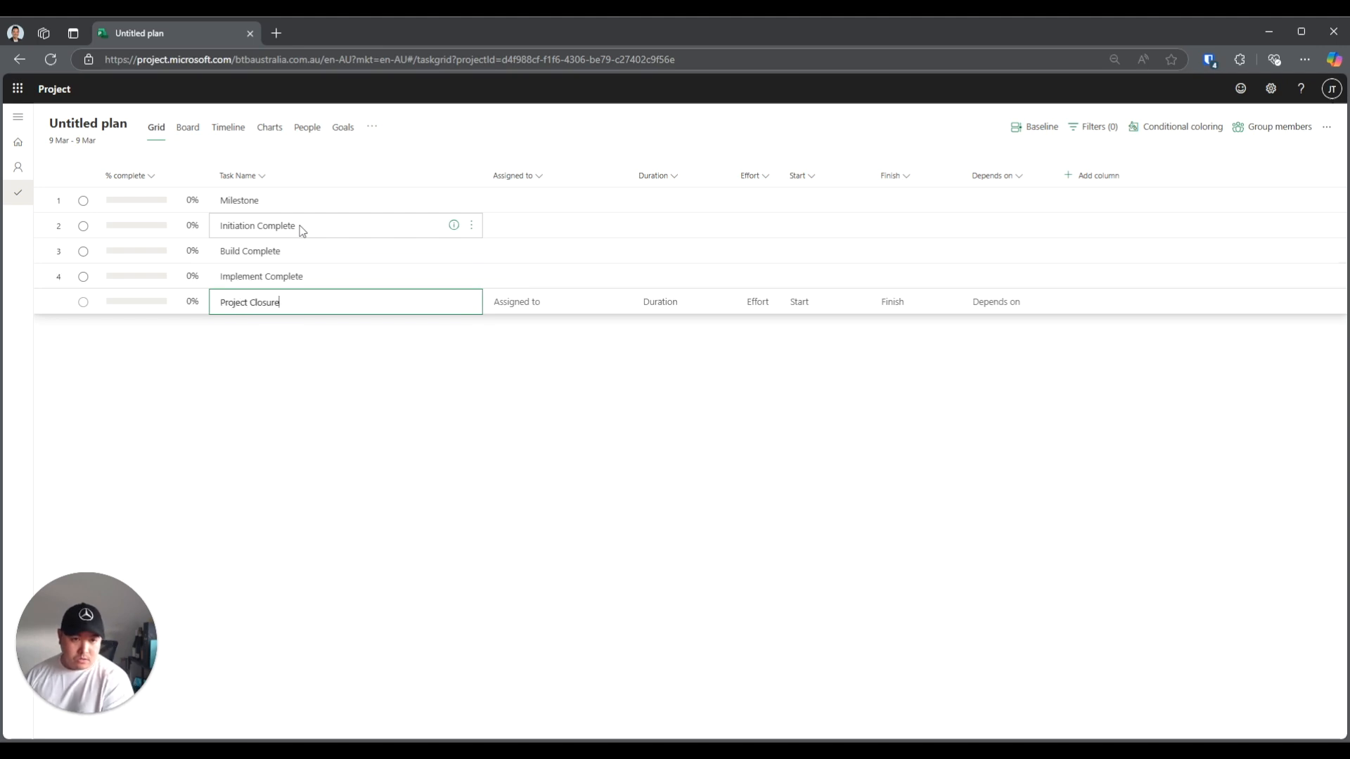
{"action": "key", "text": "Return"}
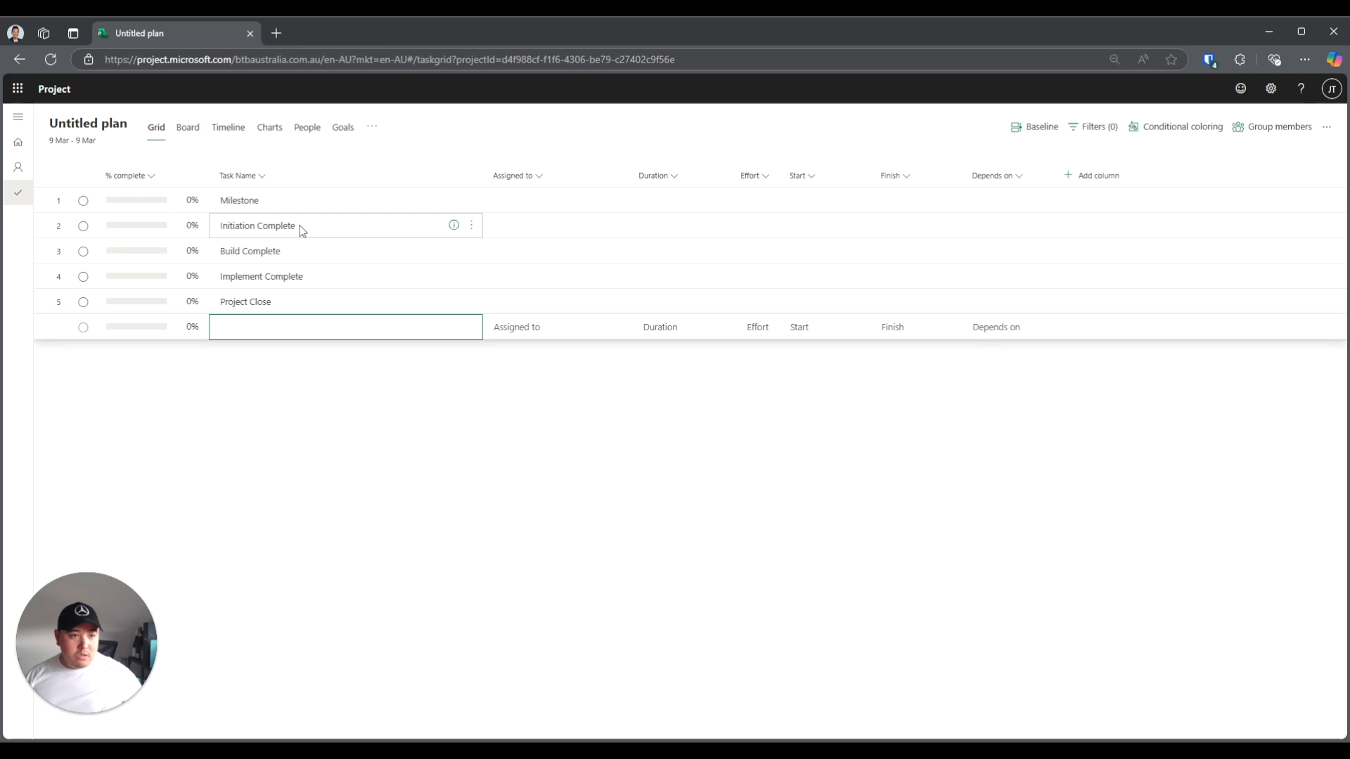
Indent the four tasks below Milestone as its subtasks and set each one's duration to 0 days
{"action": "left_click_drag", "start_coordinate": [298, 228], "coordinate": [354, 304]}
{"action": "key", "text": "alt+shift+Right"}
{"action": "left_click", "coordinate": [655, 232]}
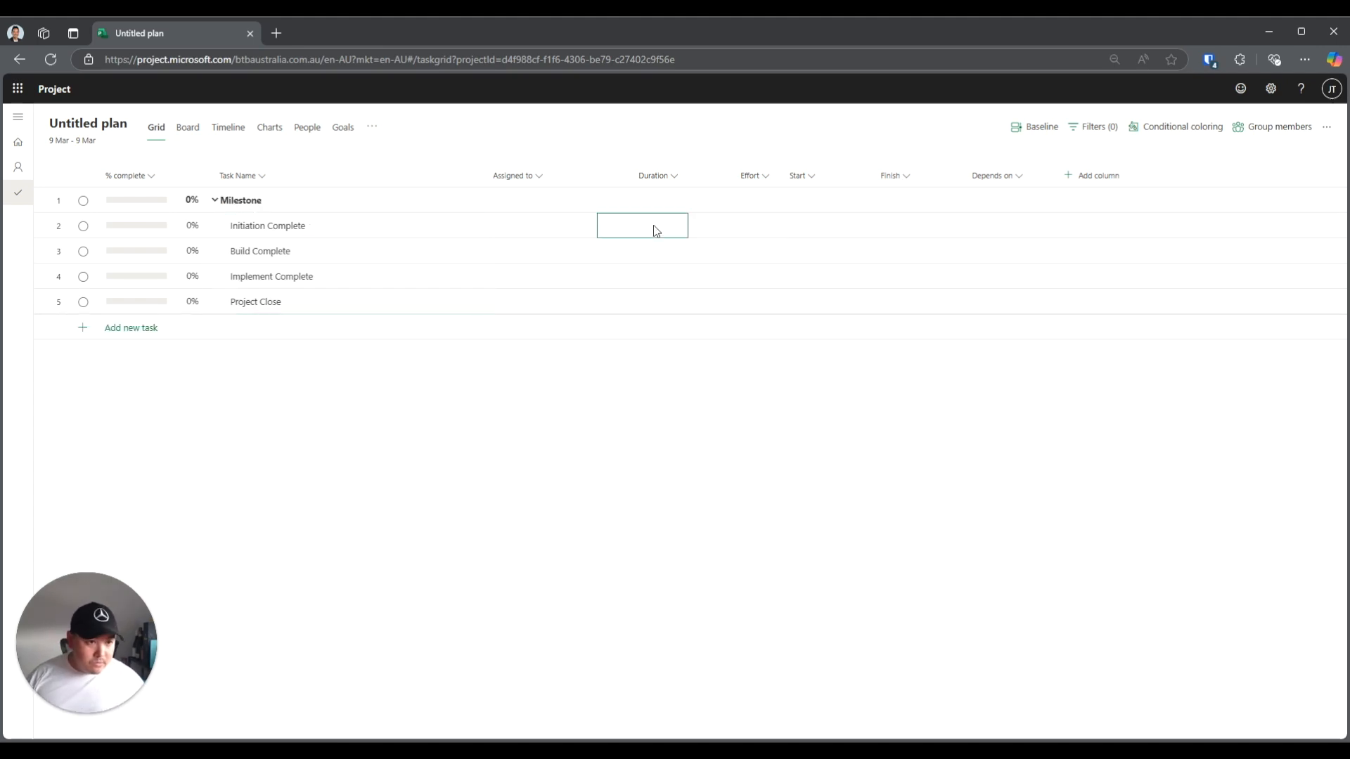
{"action": "type", "text": "0d"}
{"action": "key", "text": "Return"}
{"action": "type", "text": "0d"}
{"action": "key", "text": "Return"}
{"action": "type", "text": "0d"}
{"action": "key", "text": "Return"}
{"action": "type", "text": "0d"}
{"action": "key", "text": "Return"}
Add a task named "Initiation" after Project Close and outdent it to the top level
{"action": "left_click", "coordinate": [302, 333]}
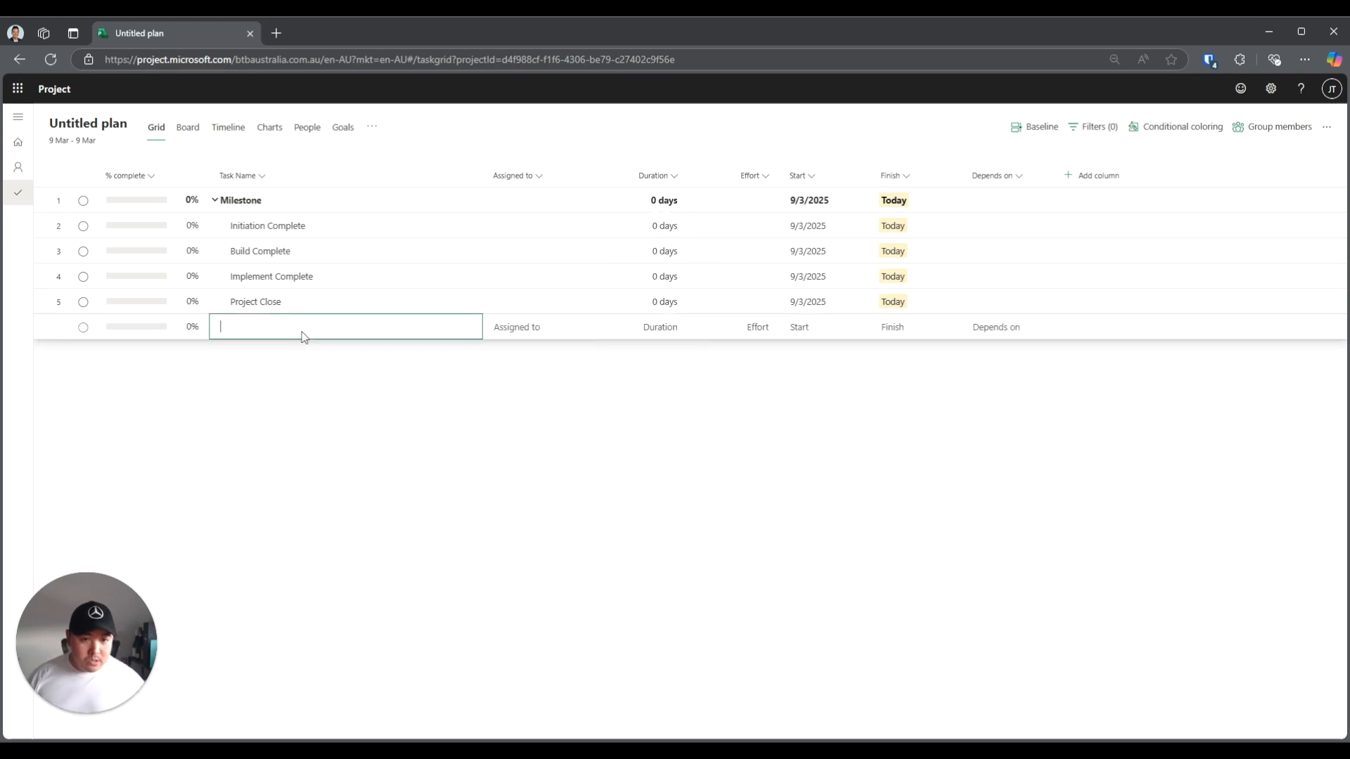
{"action": "type", "text": "Initiation"}
{"action": "key", "text": "Return"}
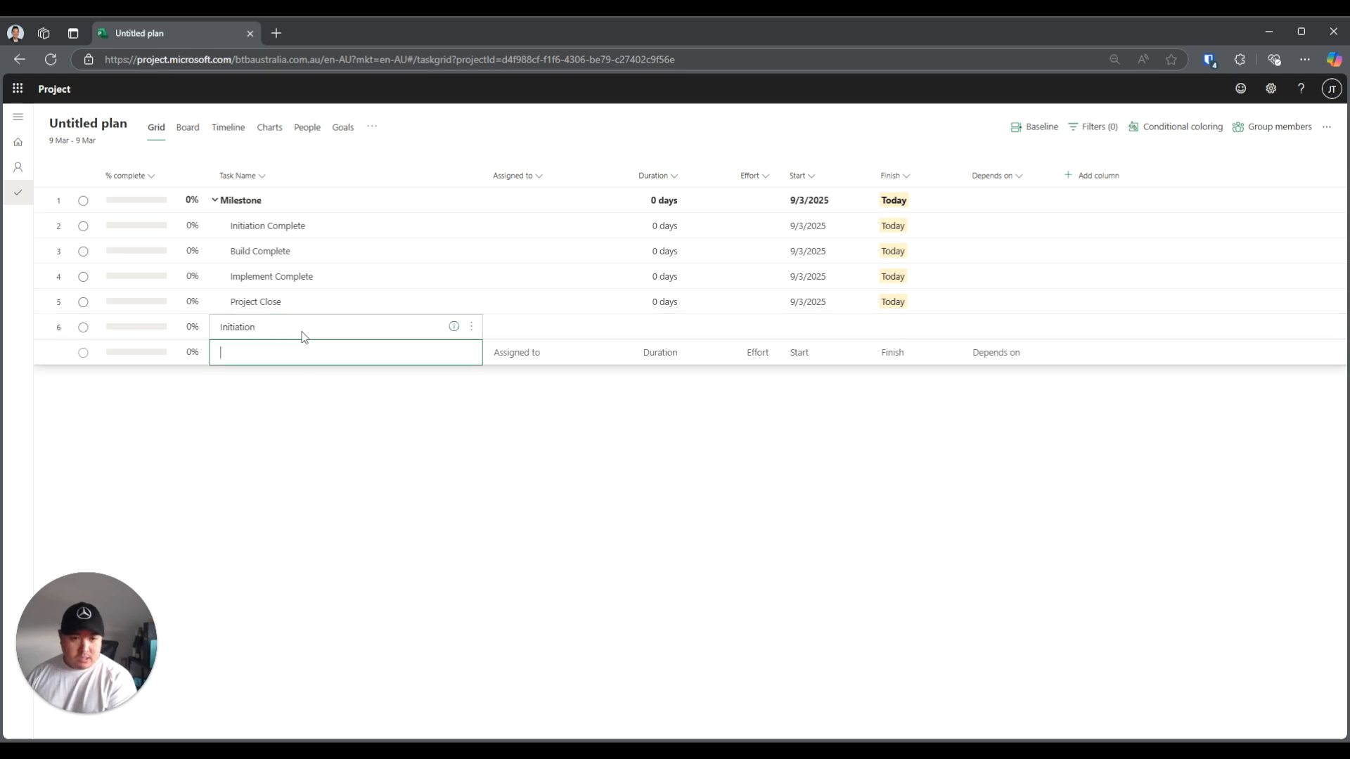
{"action": "left_click", "coordinate": [302, 333]}
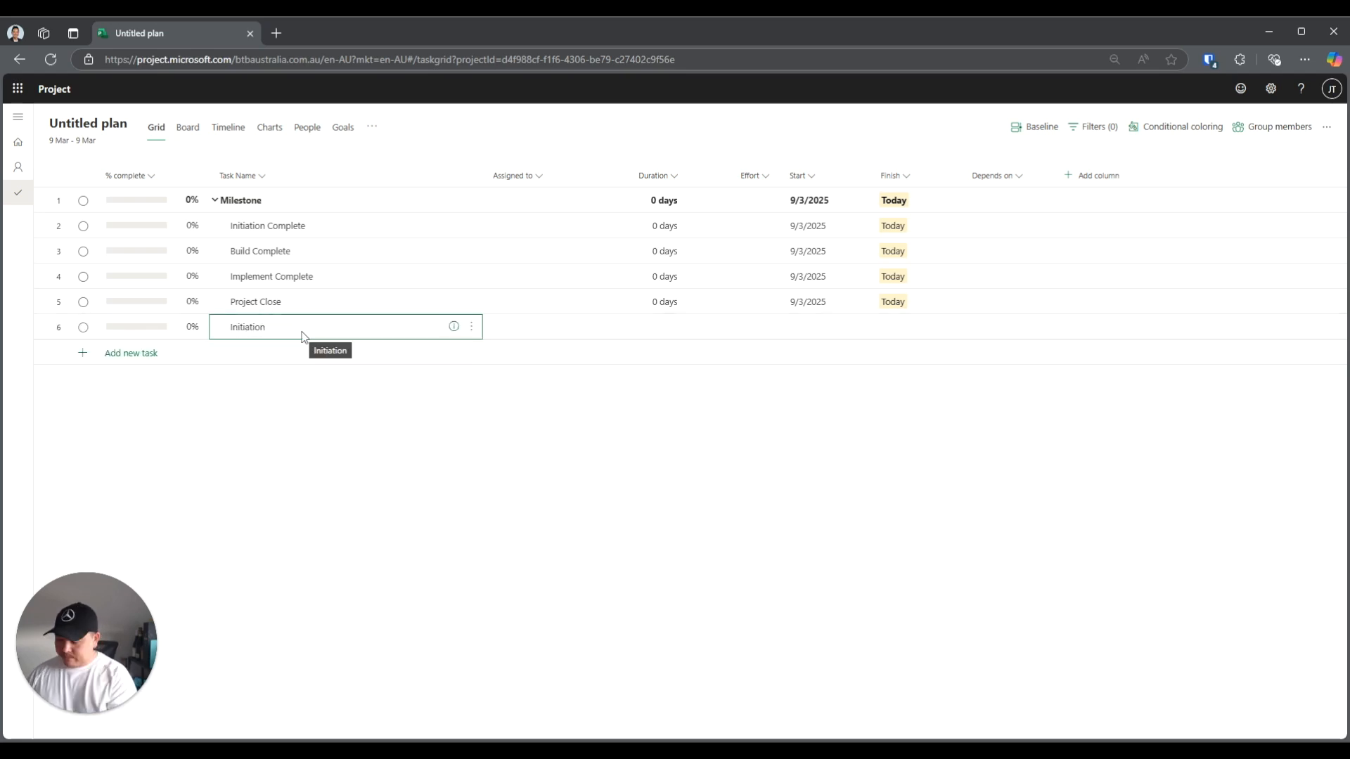
{"action": "key", "text": "alt+shift+Left"}
Add a task named "Conduct Project Kick-Off" below Initiation
{"action": "left_click", "coordinate": [275, 361]}
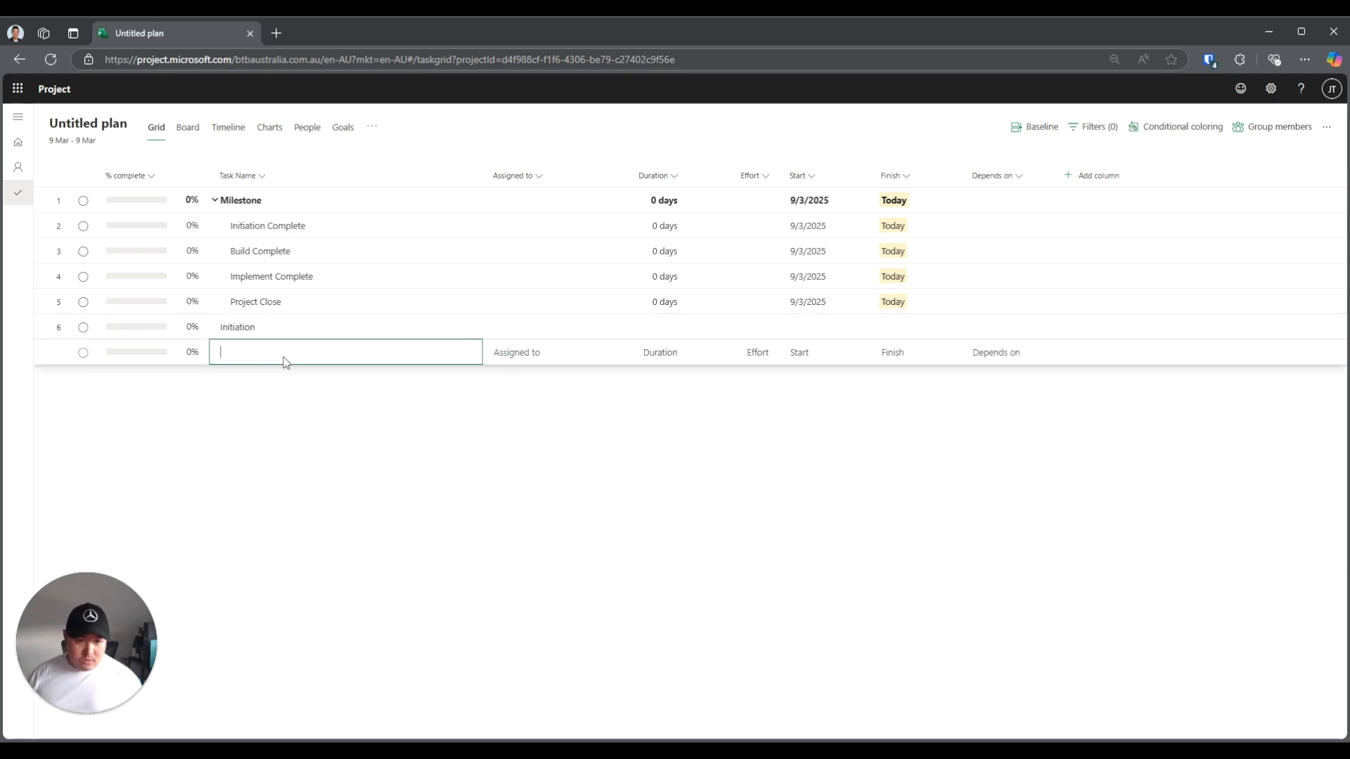
{"action": "type", "text": "Conduct Prtoj"}
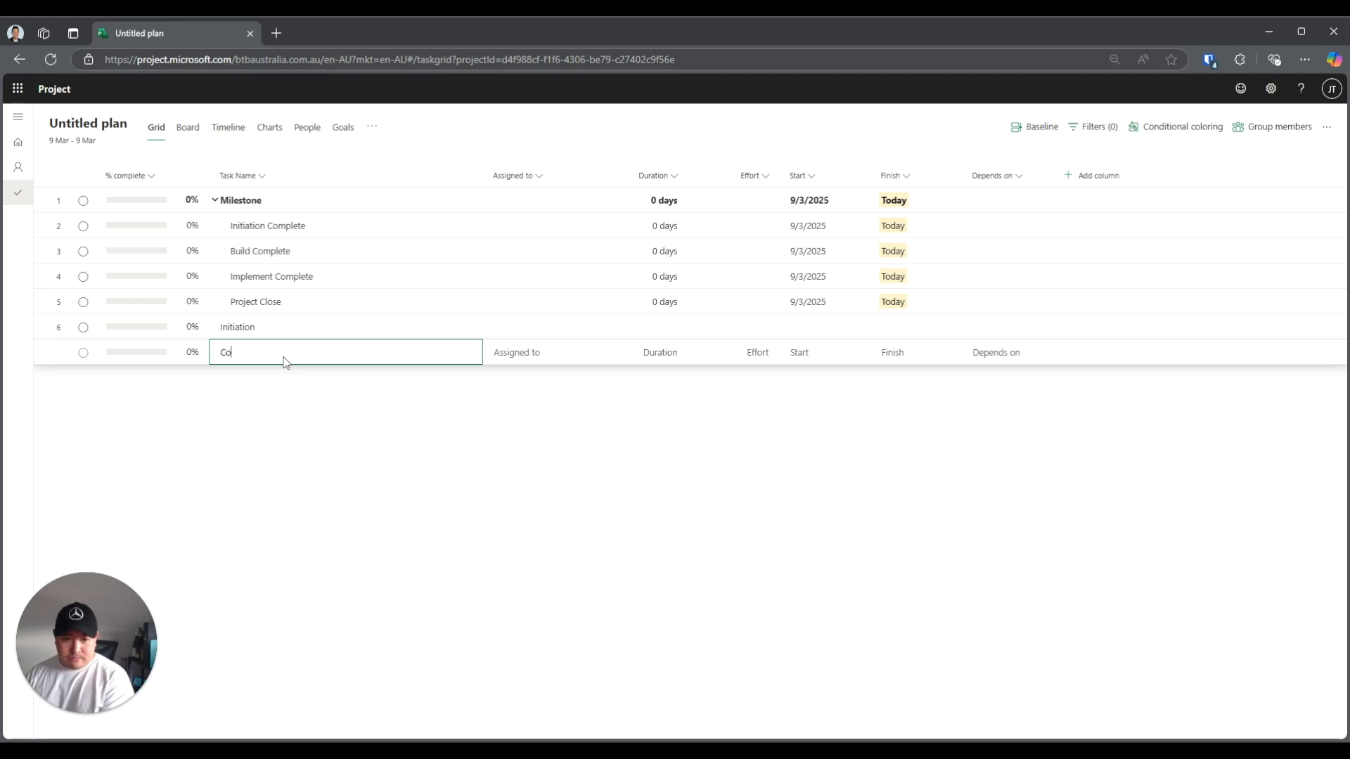
{"action": "key", "text": "BackSpace"}
{"action": "key", "text": "BackSpace"}
{"action": "key", "text": "BackSpace"}
{"action": "type", "text": "oject"}
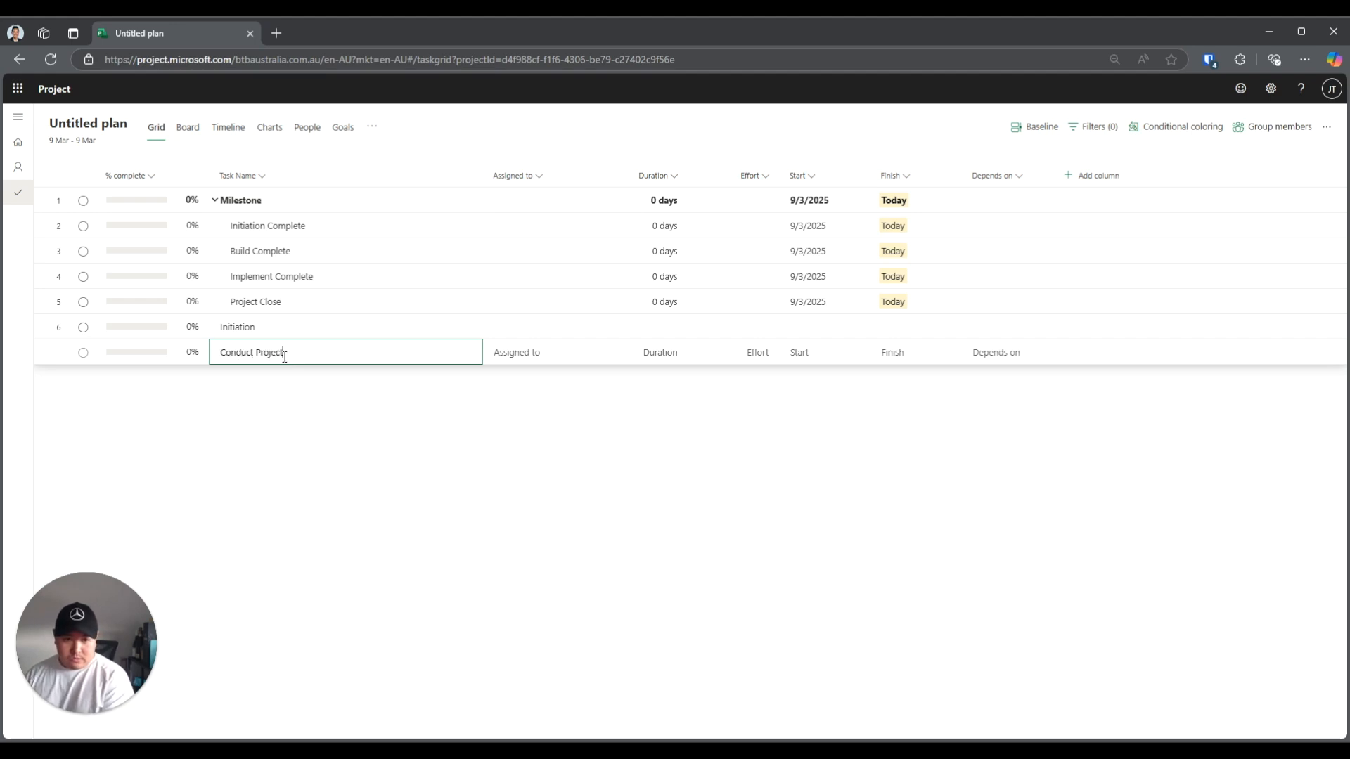
{"action": "type", "text": " Kick-Off"}
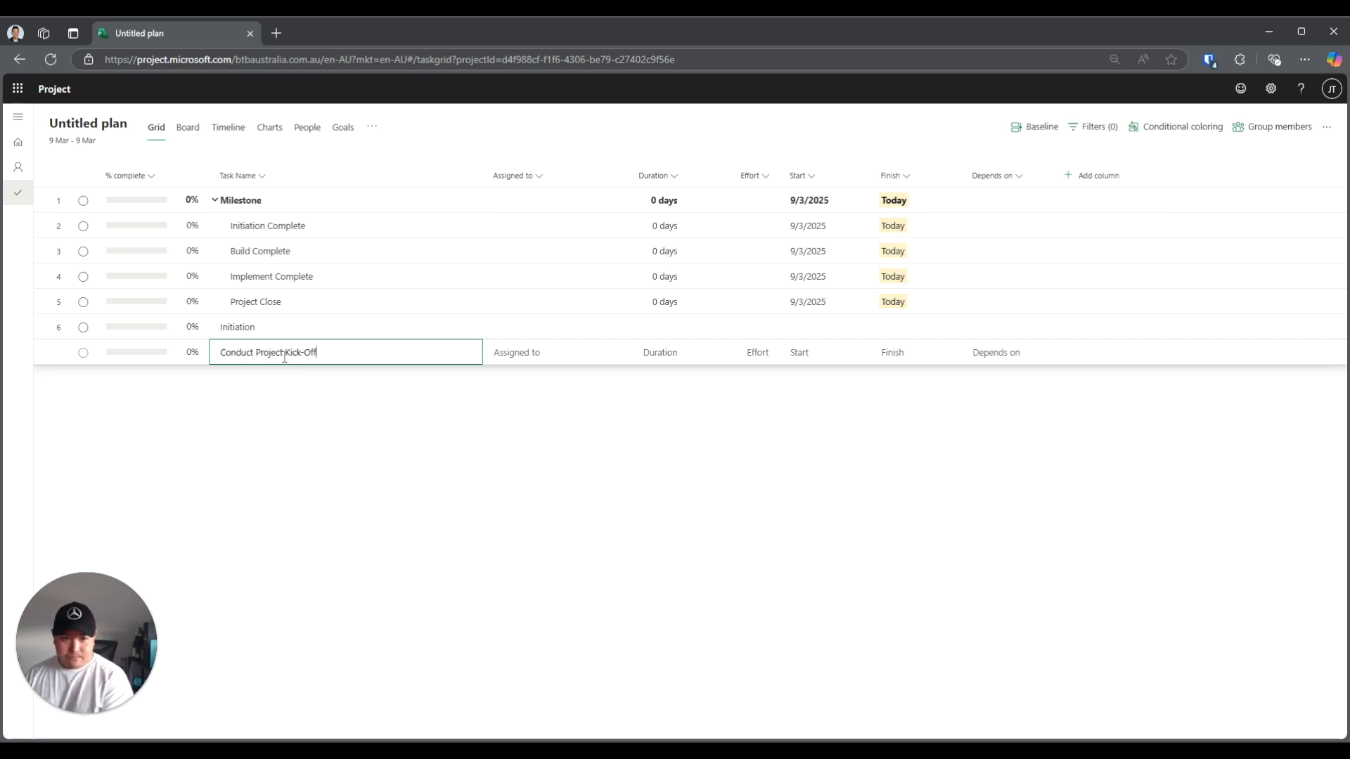
{"action": "key", "text": "Return"}
{"action": "key", "text": "Escape"}
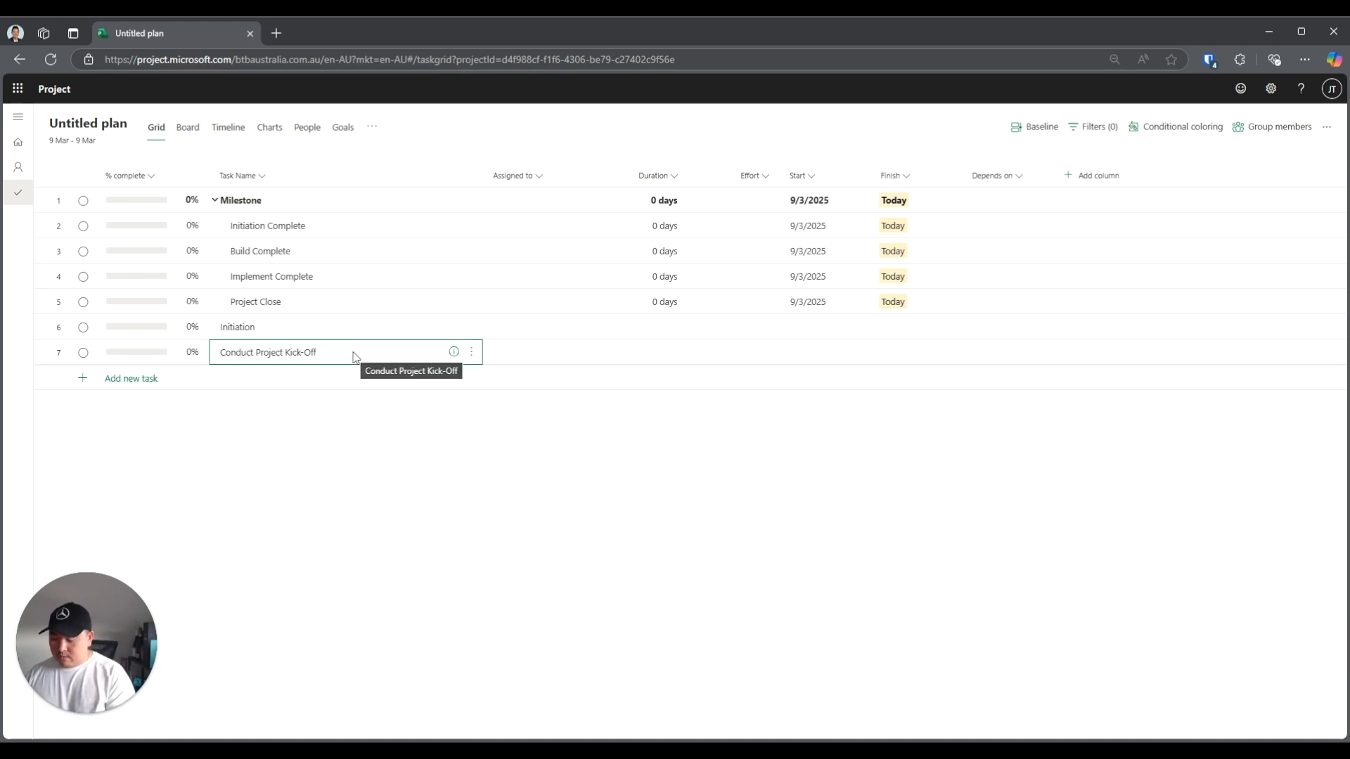
Indent Conduct Project Kick-Off as a subtask of Initiation and add a top-level task named "Build" below it
{"action": "key", "text": "alt+shift+Right"}
{"action": "left_click", "coordinate": [264, 388]}
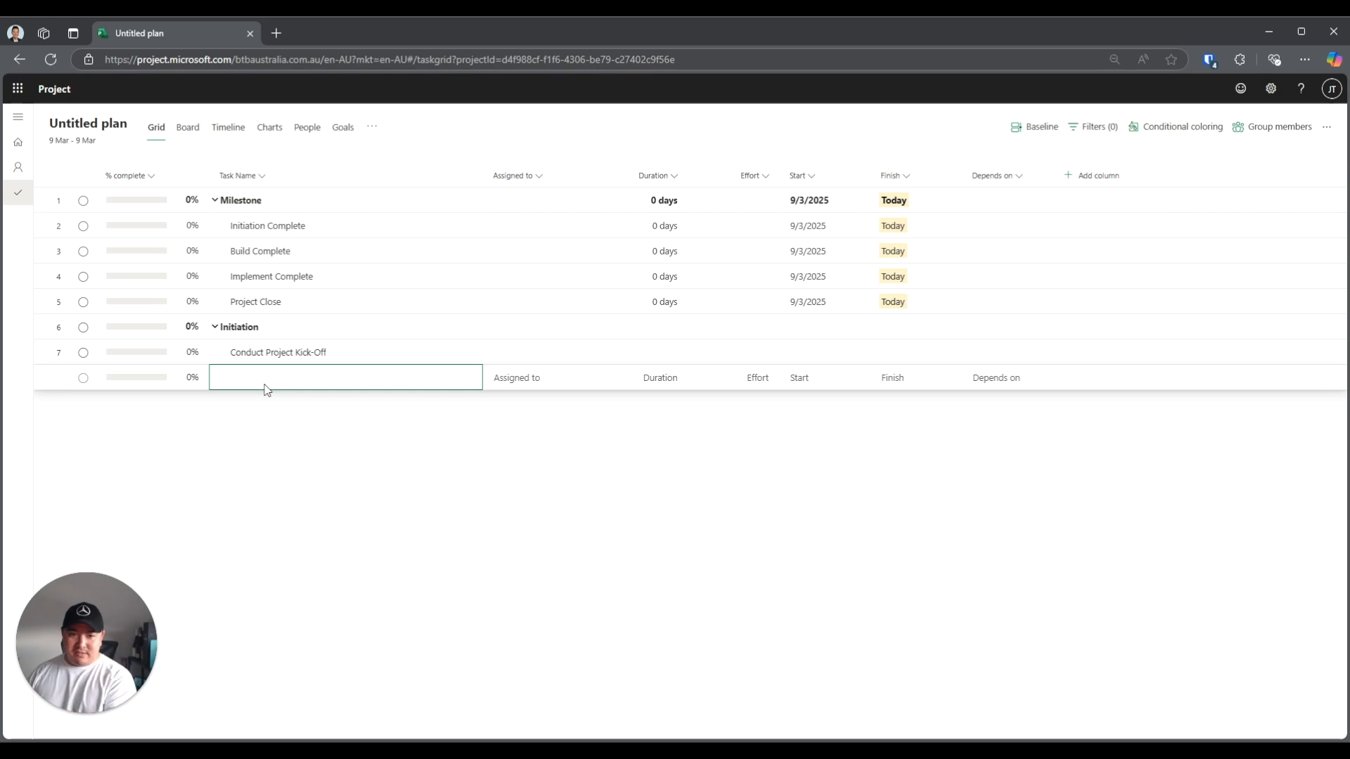
{"action": "type", "text": "Bui"}
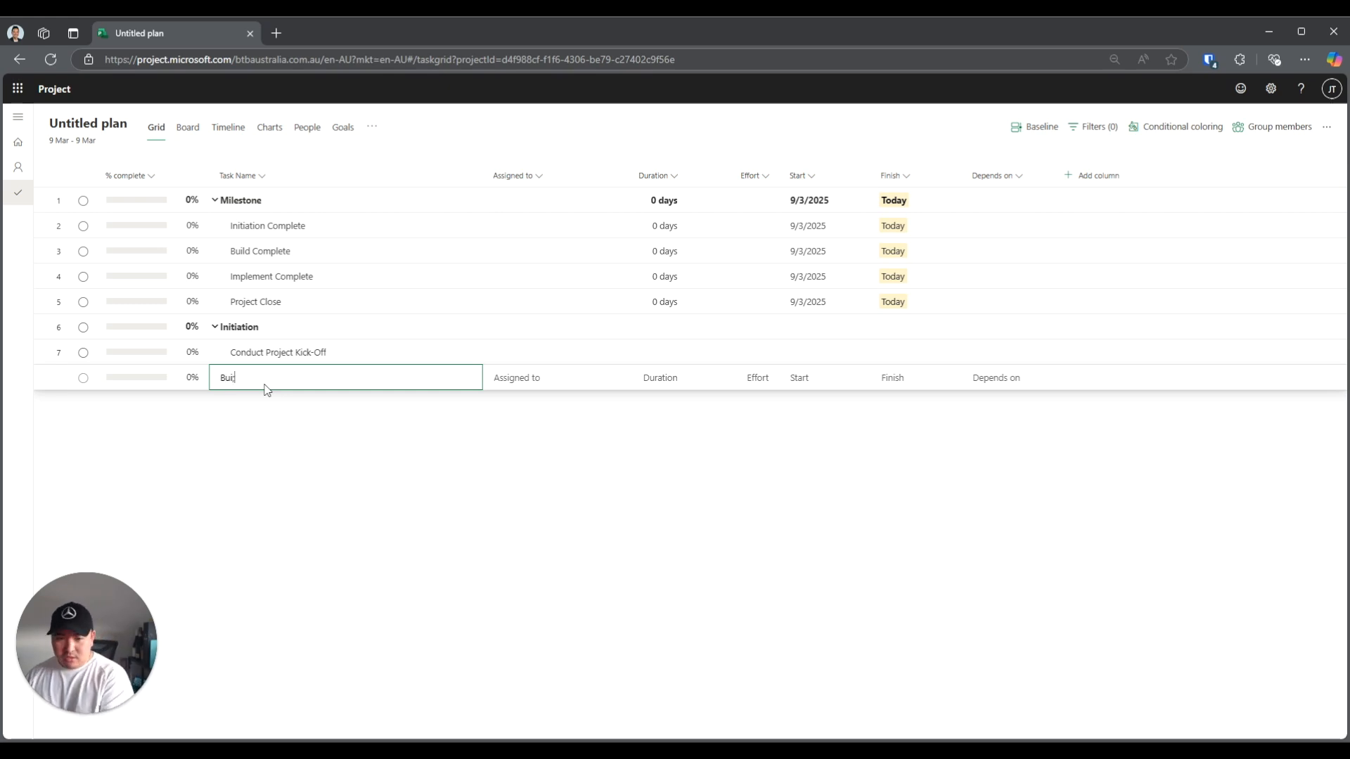
{"action": "type", "text": "ld"}
{"action": "key", "text": "Return"}
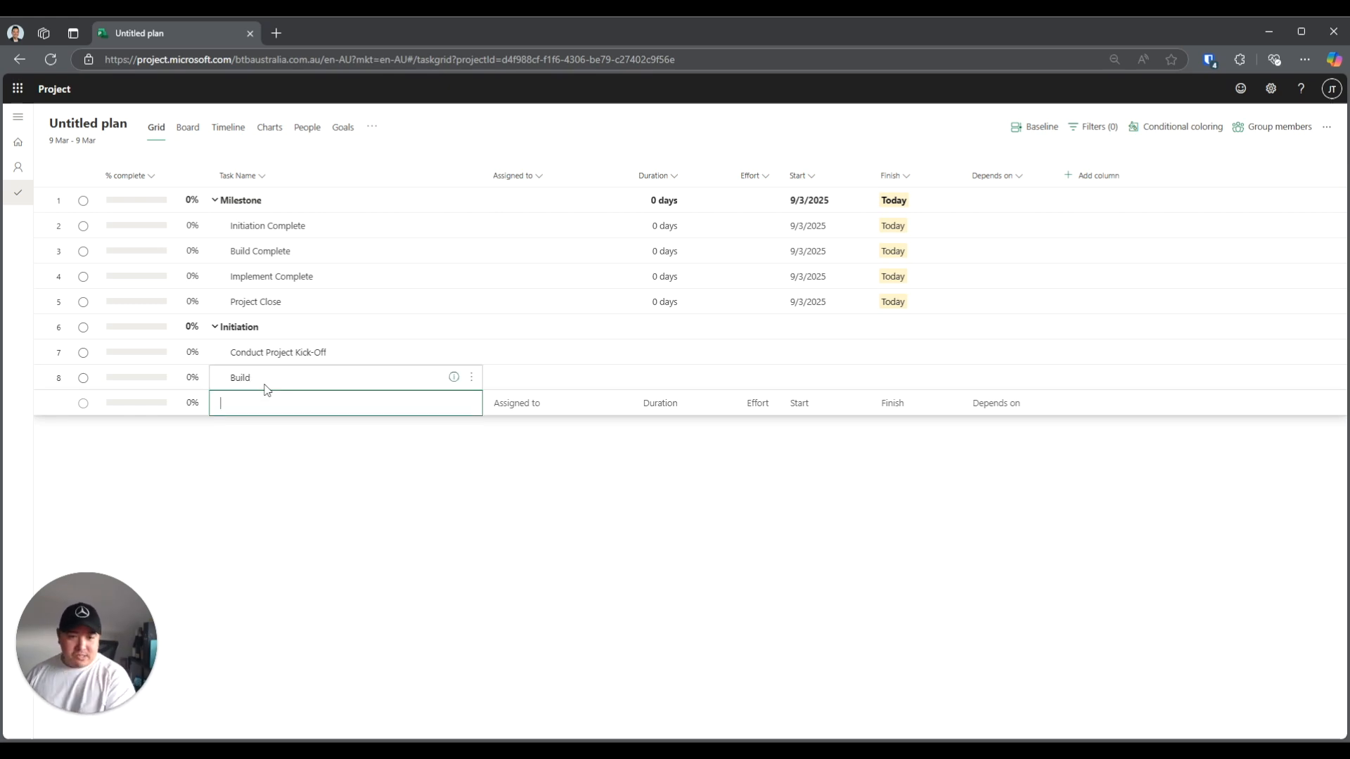
{"action": "left_click", "coordinate": [265, 384]}
{"action": "key", "text": "alt+shift+Left"}
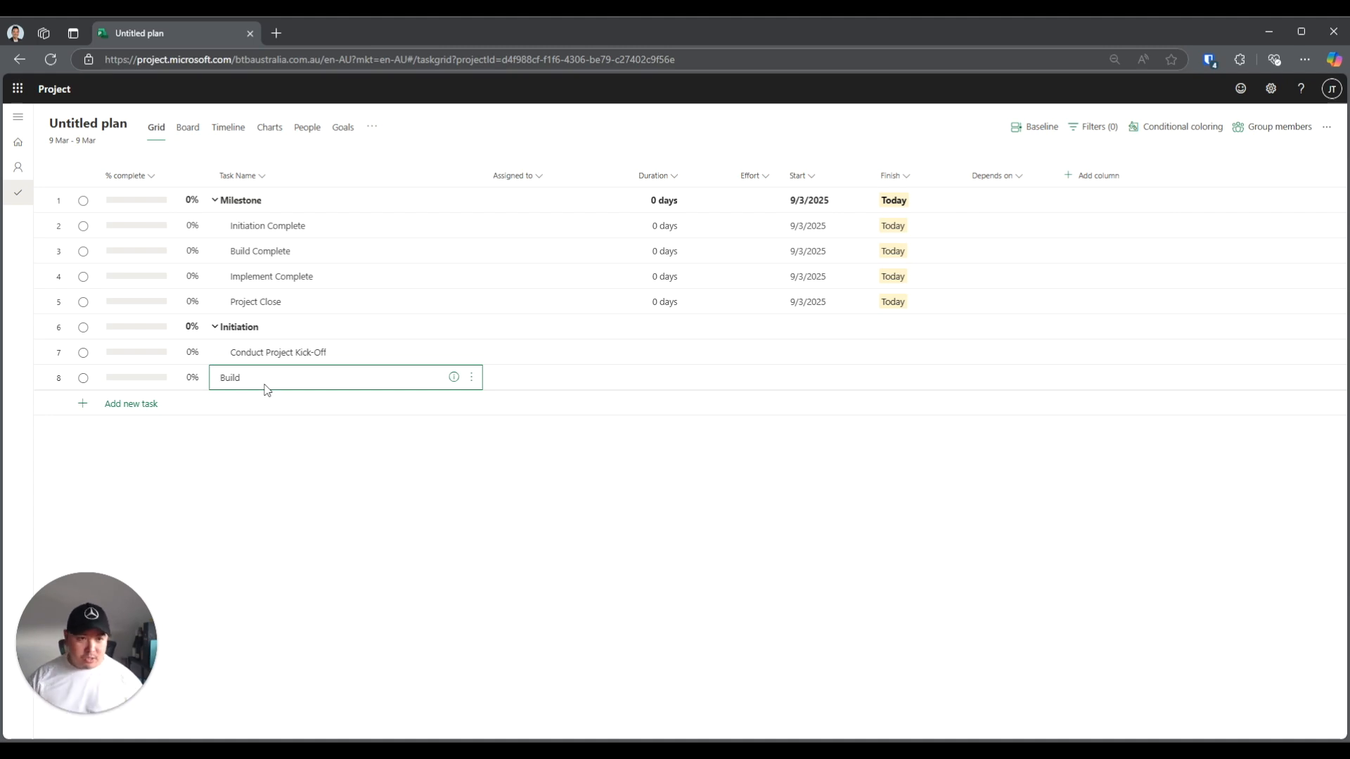
Add the tasks "Design Solution" and "Build and Test Solution" below Build and indent both as its subtasks
{"action": "left_click", "coordinate": [266, 403]}
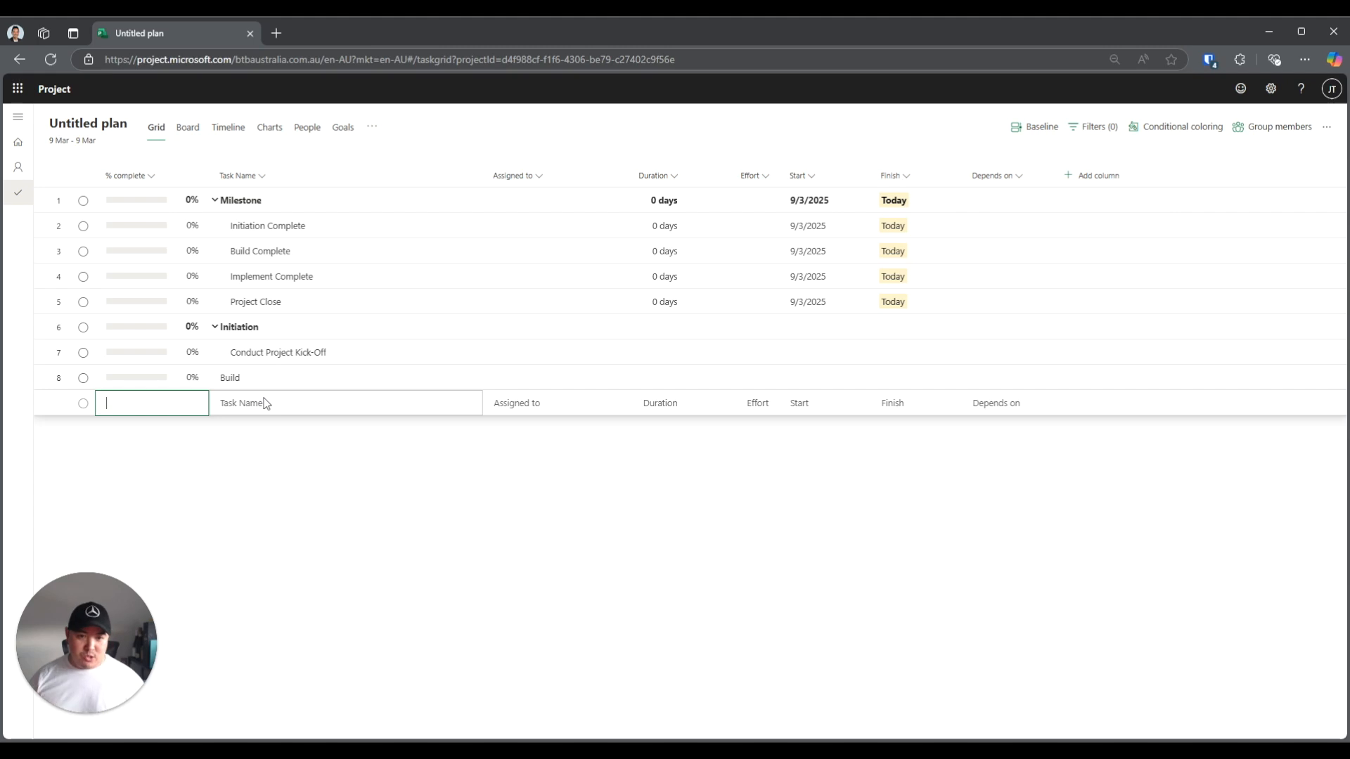
{"action": "left_click", "coordinate": [280, 407]}
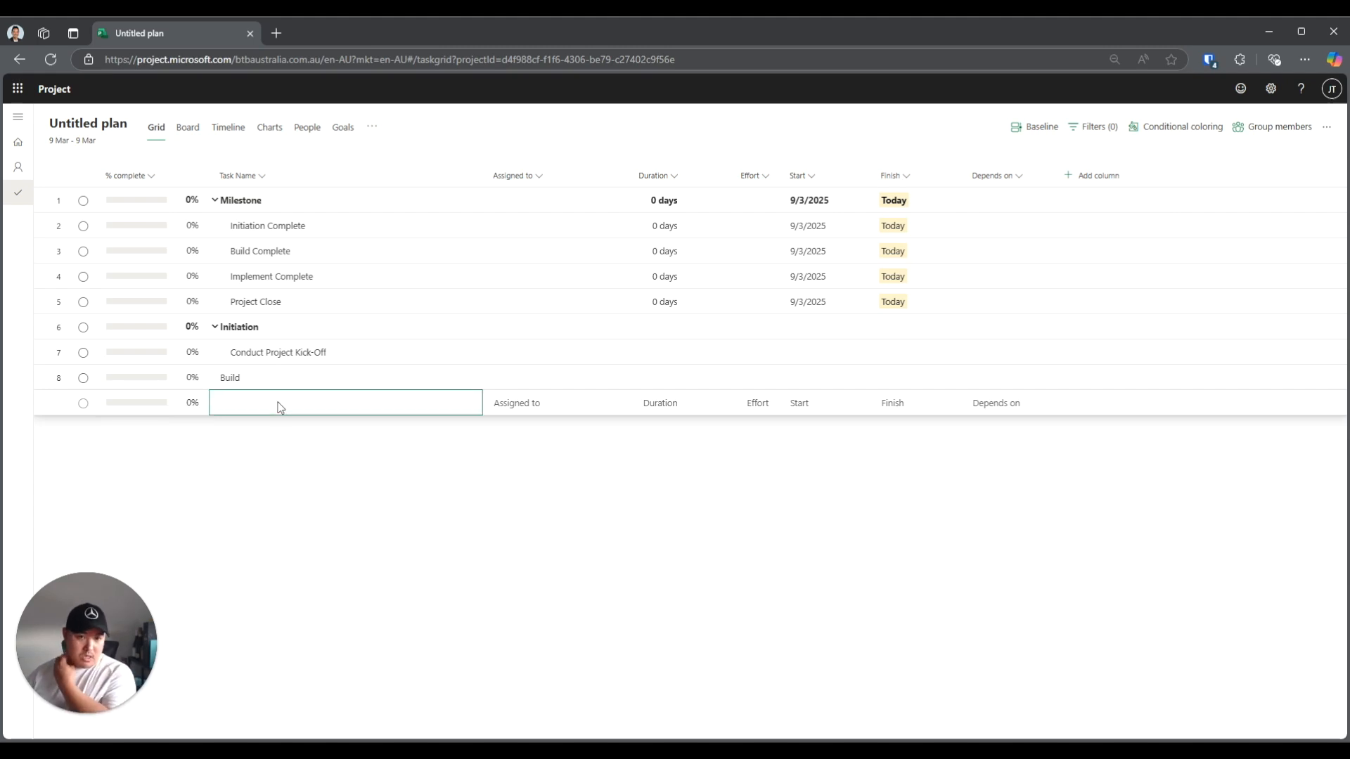
{"action": "type", "text": "Design"}
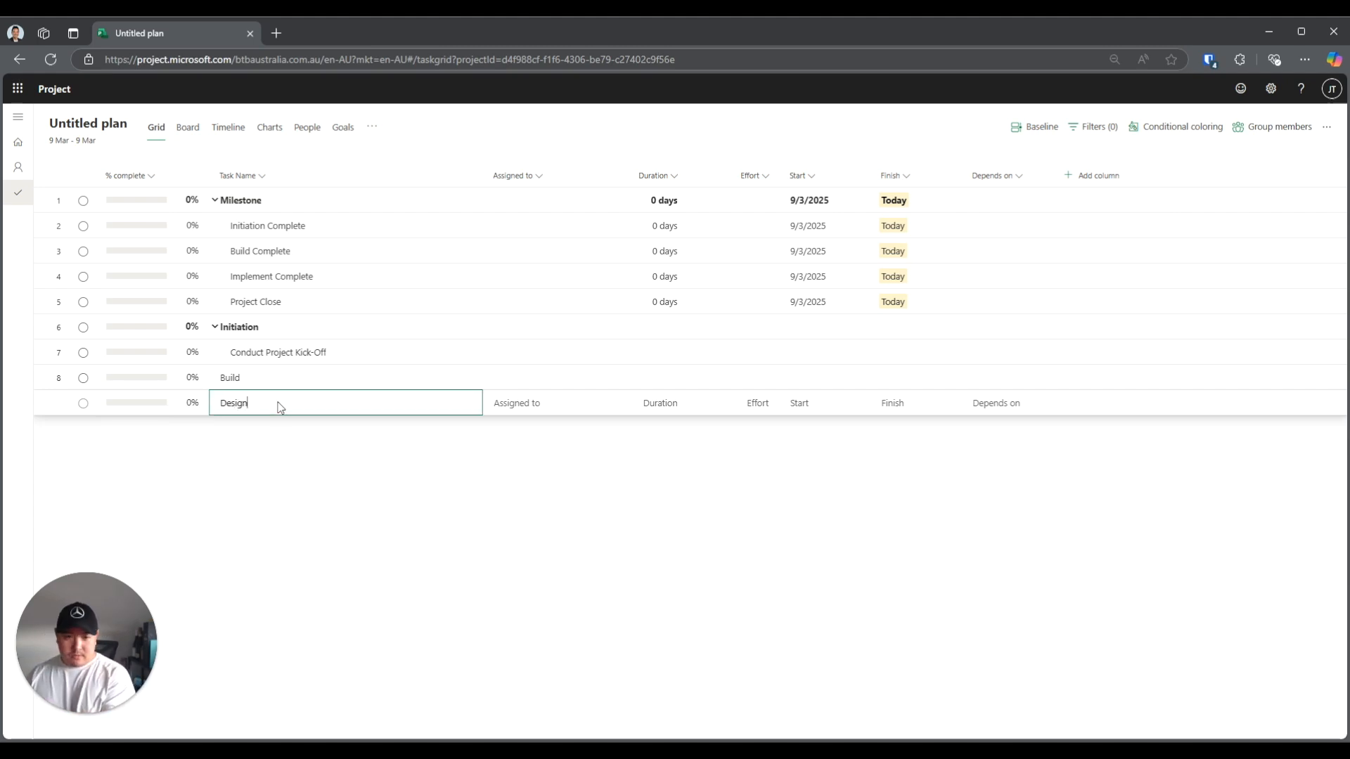
{"action": "type", "text": " Solution"}
{"action": "key", "text": "Return"}
{"action": "type", "text": "Bui"}
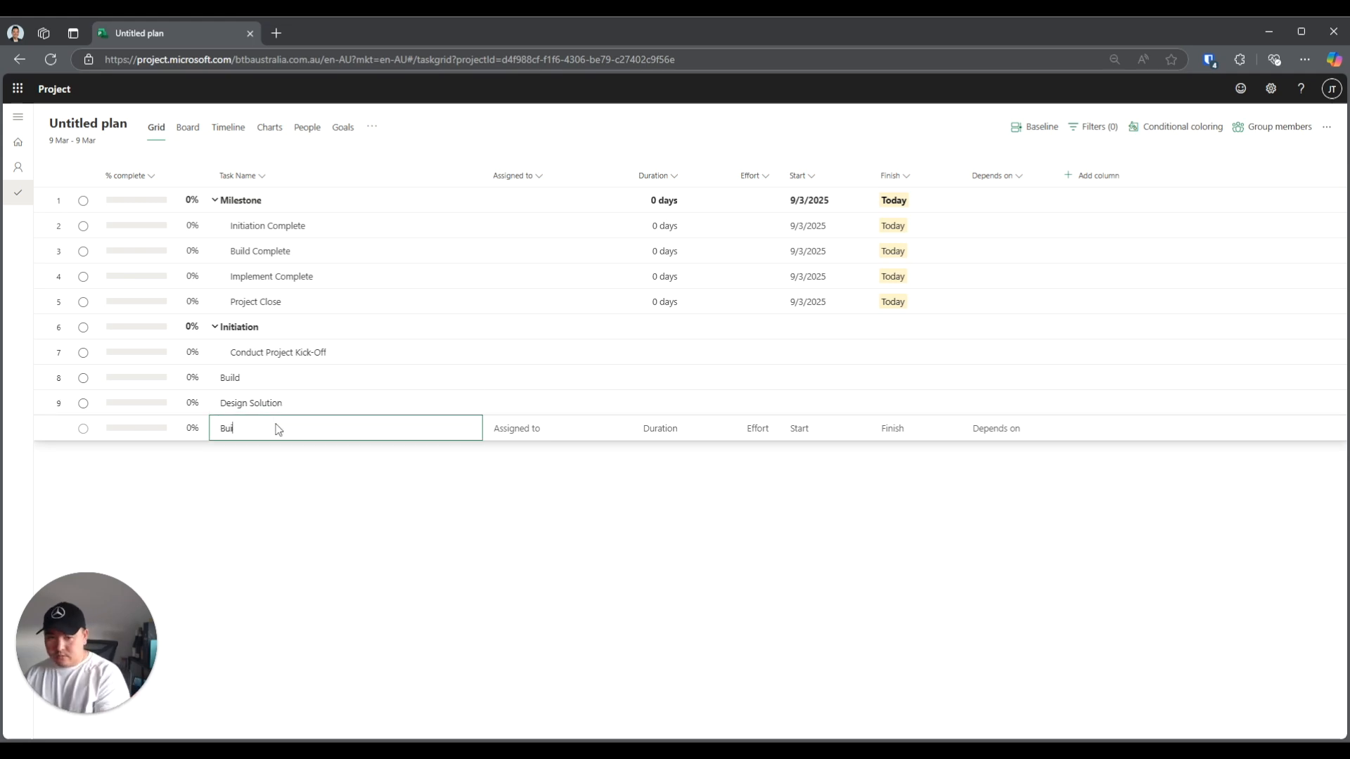
{"action": "type", "text": "ld and Test"}
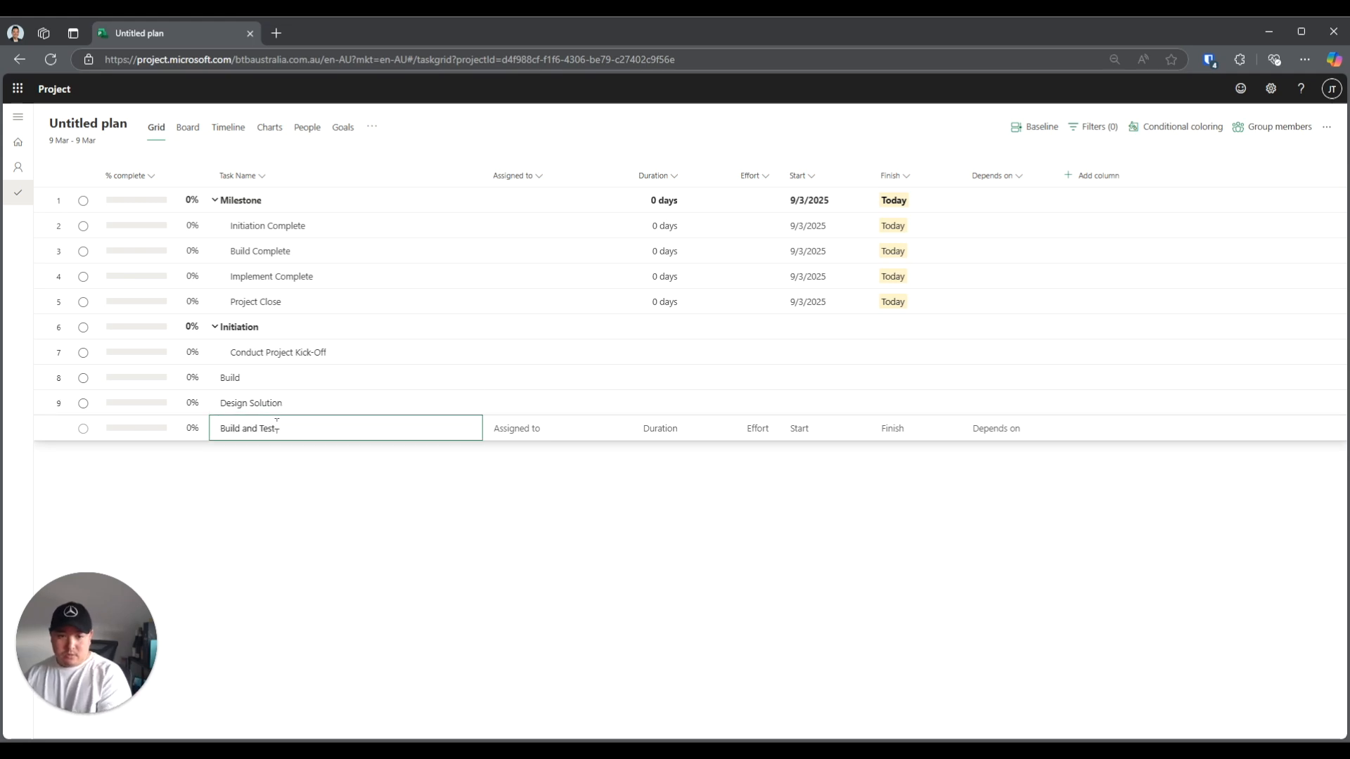
{"action": "type", "text": " Soltution"}
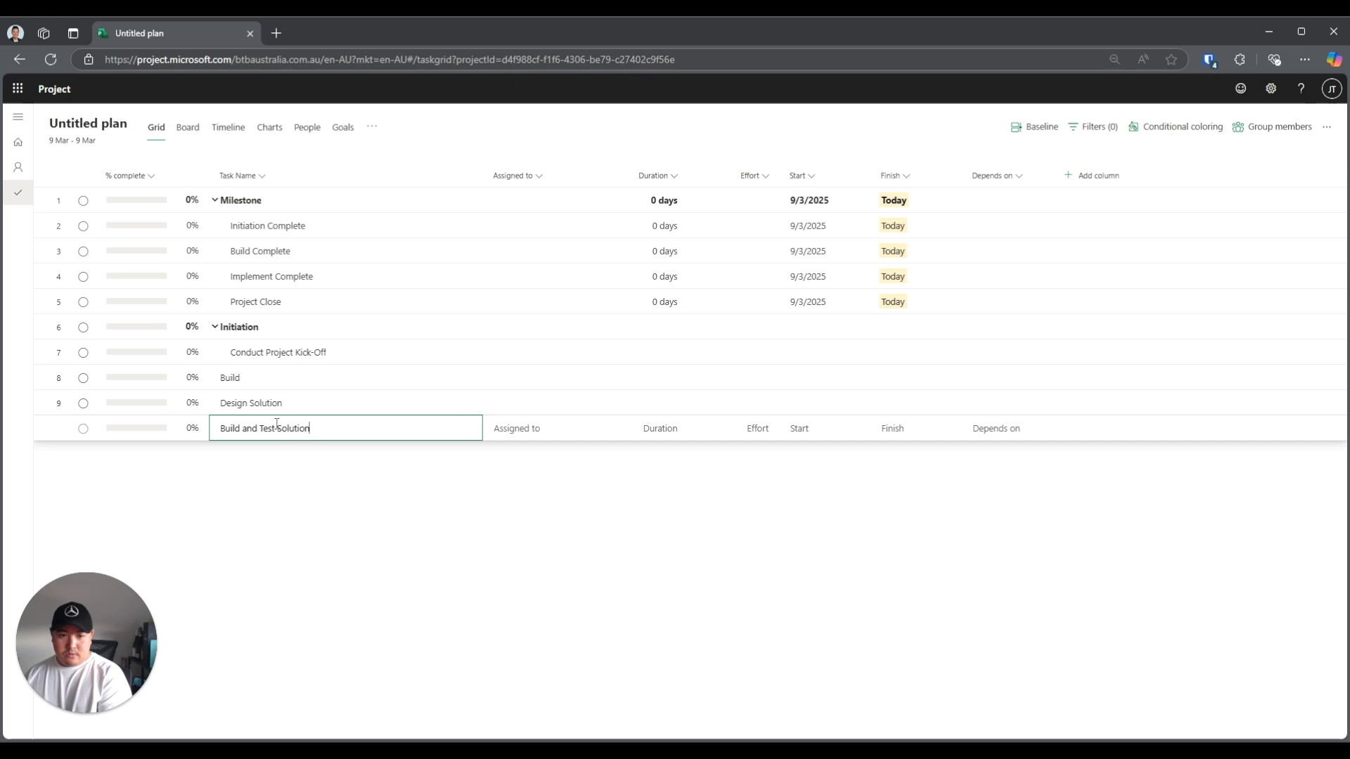
{"action": "key", "text": "Return"}
{"action": "left_click_drag", "start_coordinate": [340, 407], "coordinate": [339, 429]}
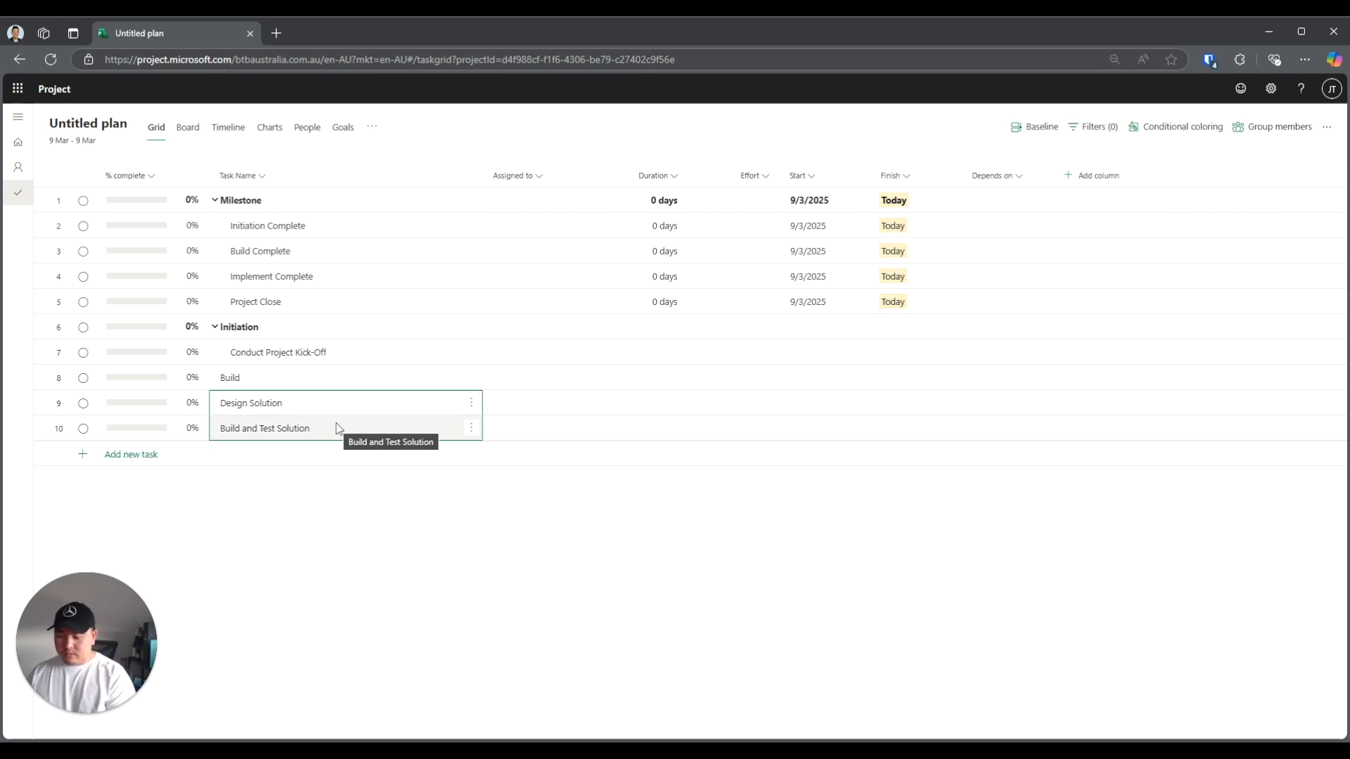
{"action": "key", "text": "alt+shift+Right"}
Add a task named "Implement" below Build and Test Solution and outdent it to the top level
{"action": "left_click", "coordinate": [278, 459]}
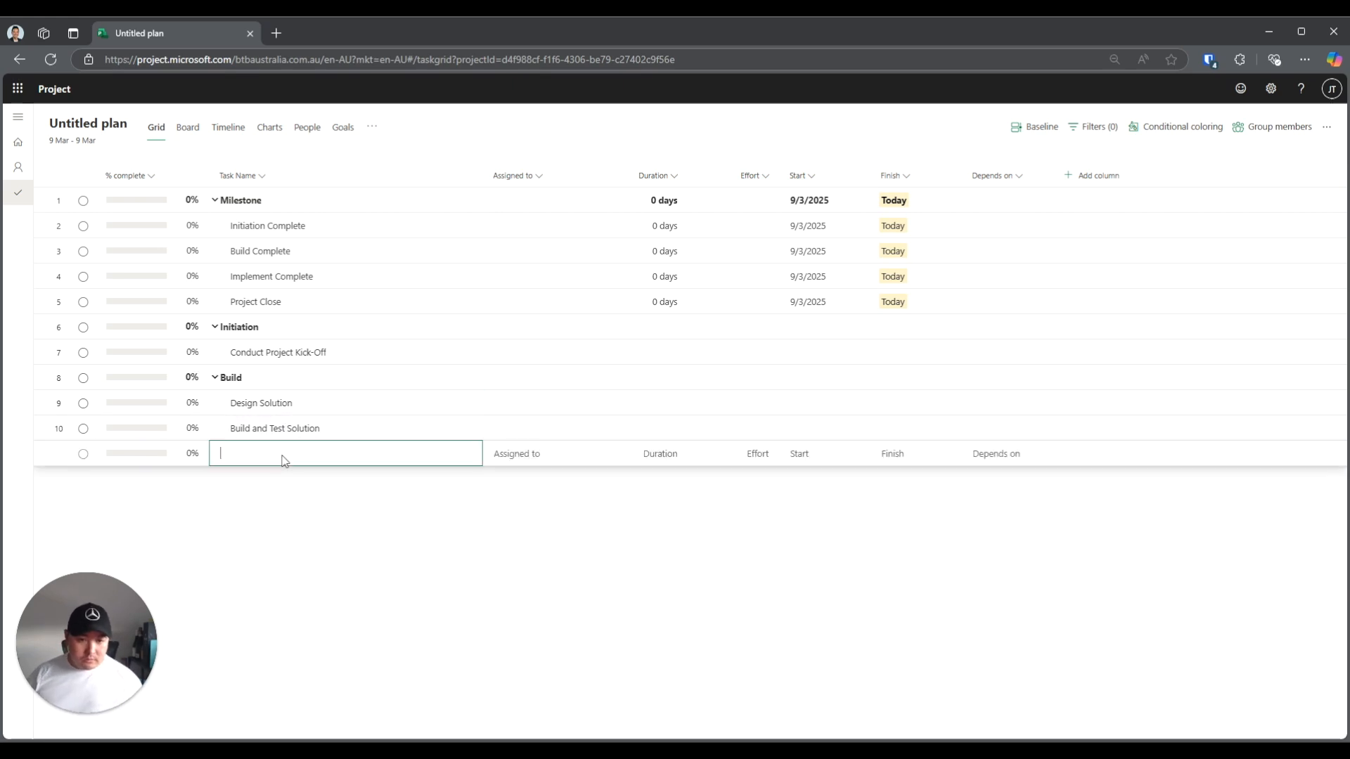
{"action": "type", "text": "Implement"}
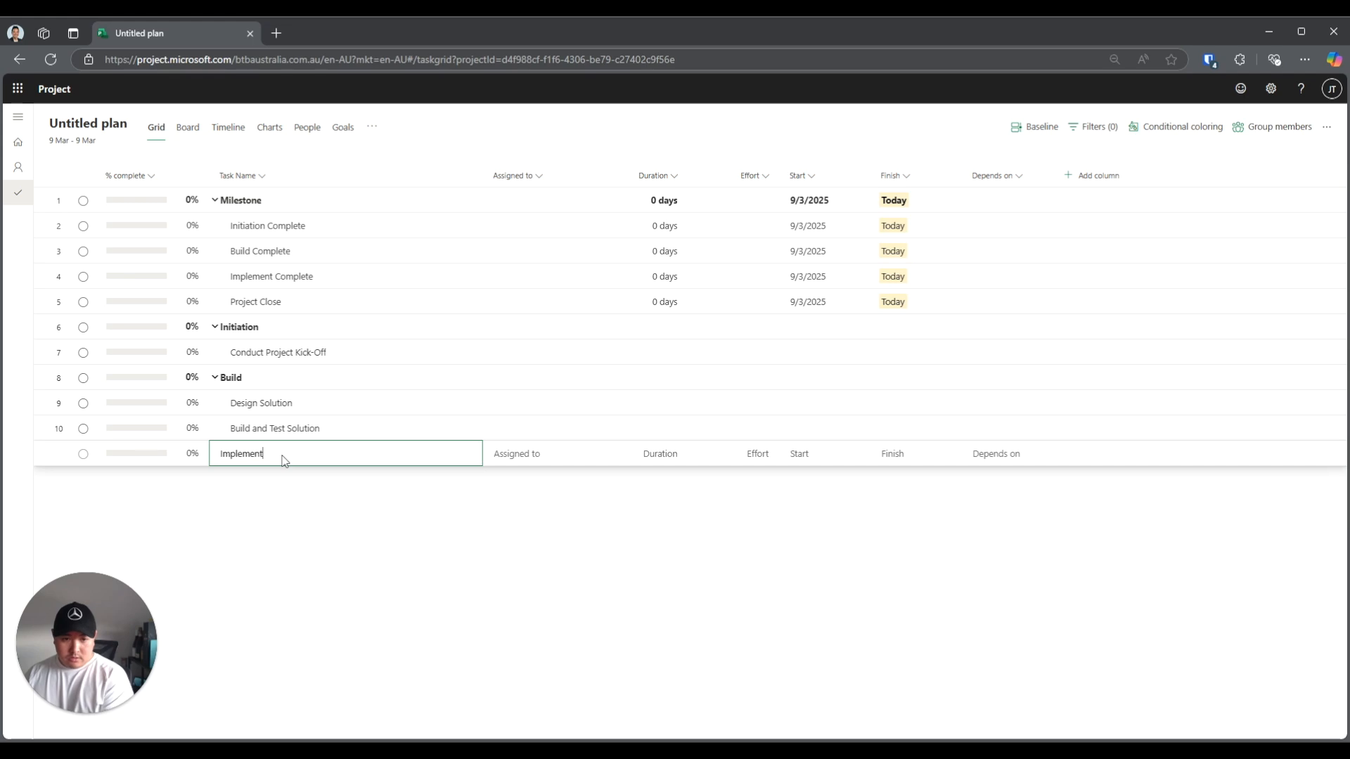
{"action": "key", "text": "Return"}
{"action": "left_click", "coordinate": [282, 456]}
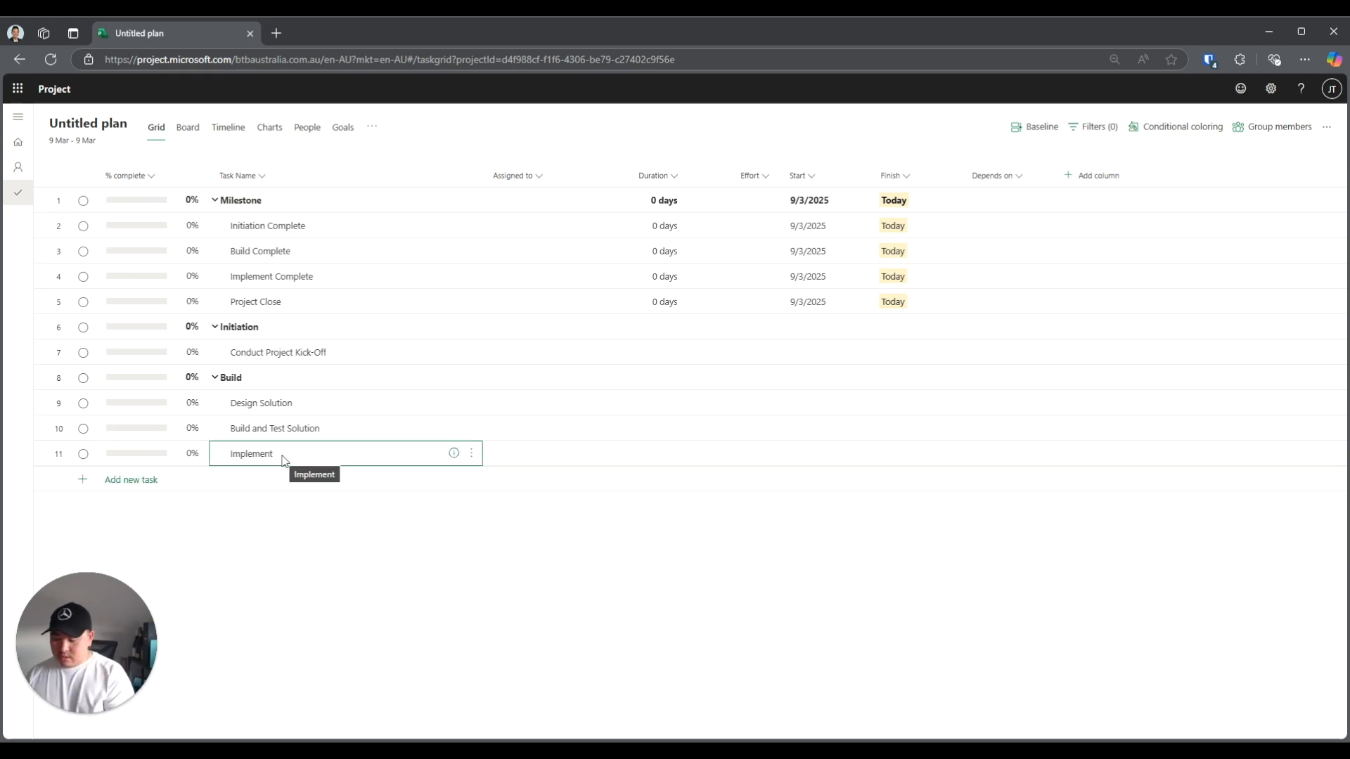
{"action": "key", "text": "alt+shift+Left"}
Add the tasks "Conduct Pilot" and "Update Solution" below Implement
{"action": "left_click", "coordinate": [277, 483]}
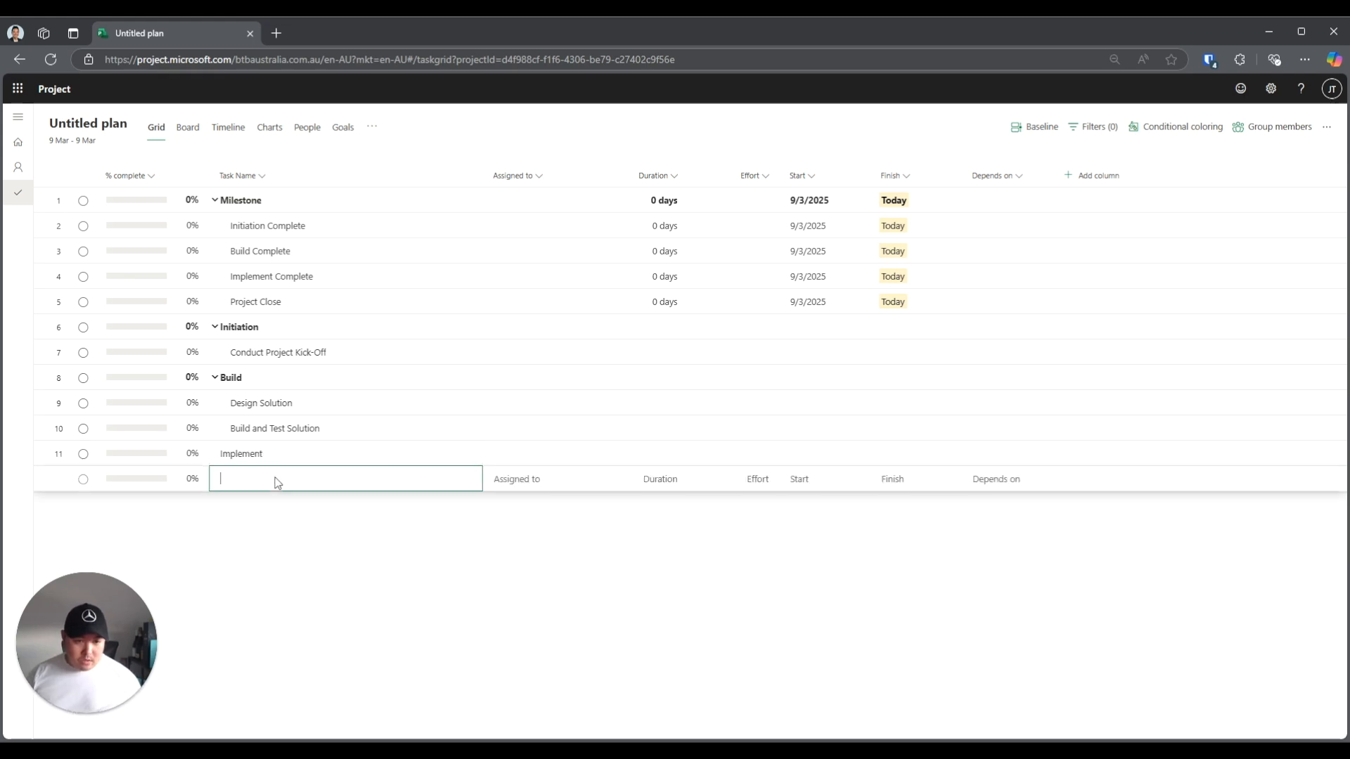
{"action": "type", "text": "P"}
{"action": "type", "text": "Pil;o"}
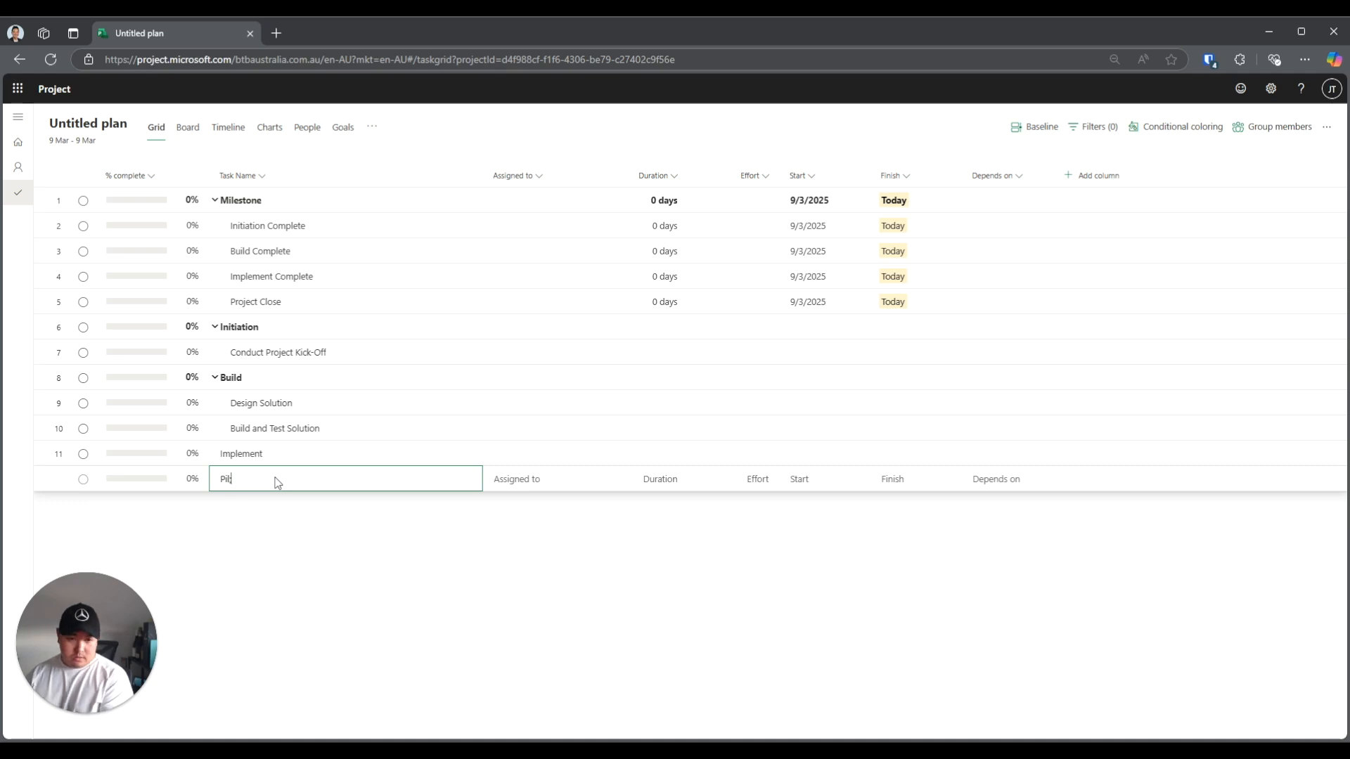
{"action": "key", "text": "BackSpace"}
{"action": "type", "text": "Conduct Pilot"}
{"action": "key", "text": "Return"}
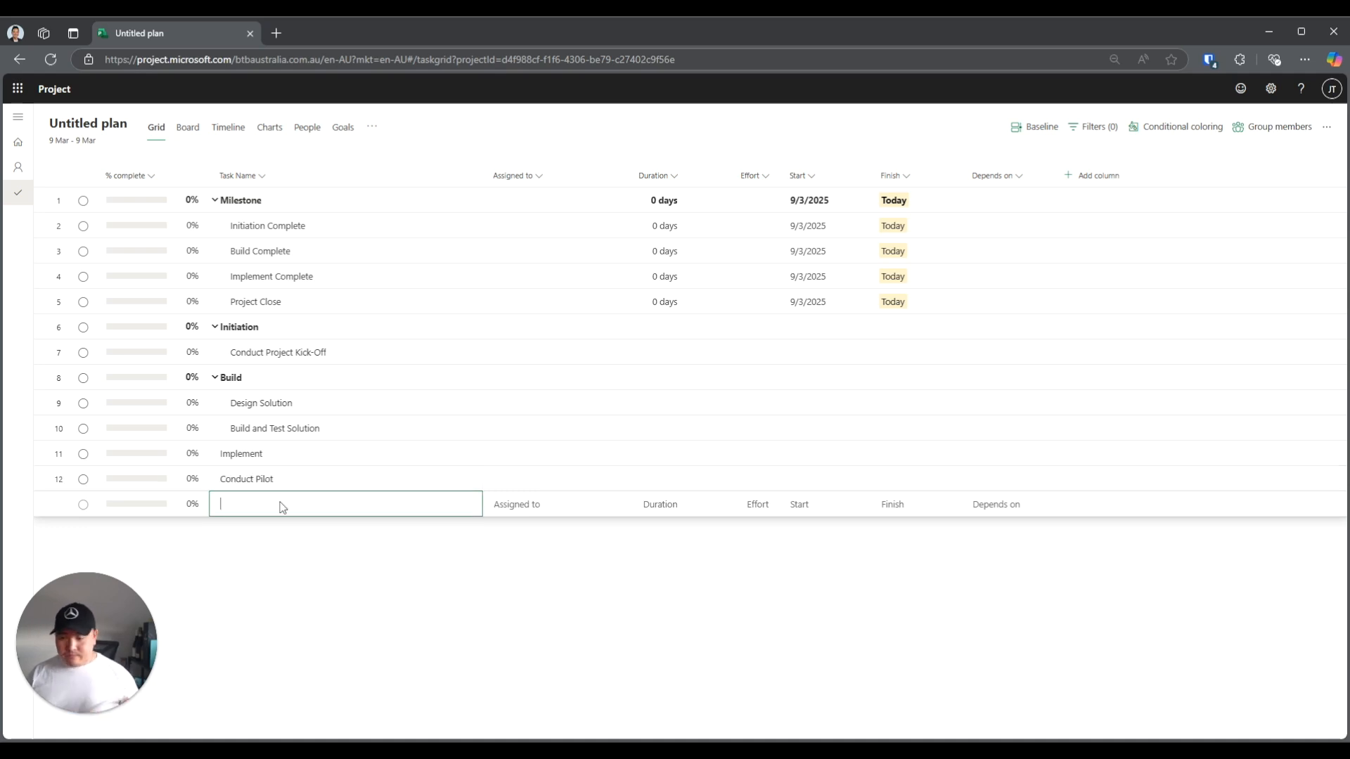
{"action": "type", "text": "Update Solution"}
{"action": "key", "text": "Return"}
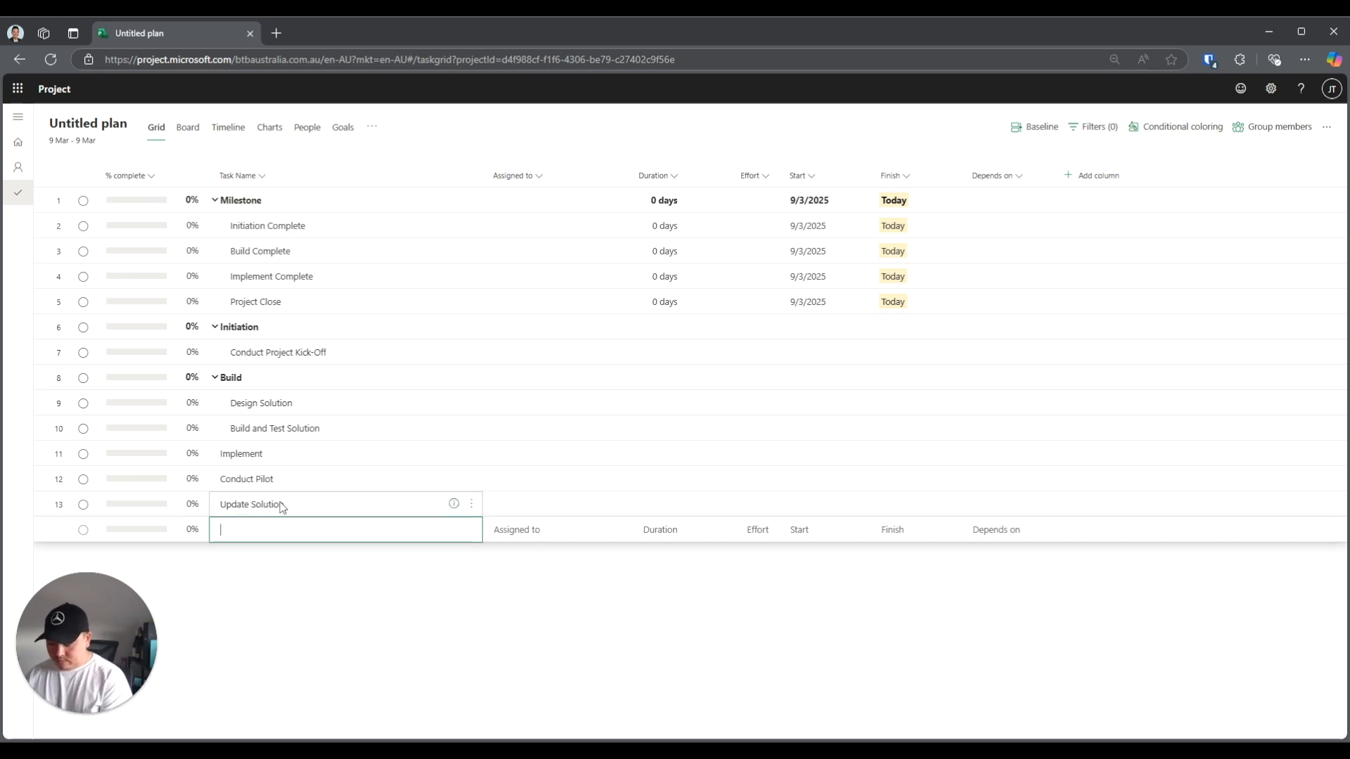
Add the tasks "Production Rollout" and "General Remediation" below Update Solution
{"action": "type", "text": "Production Rollout"}
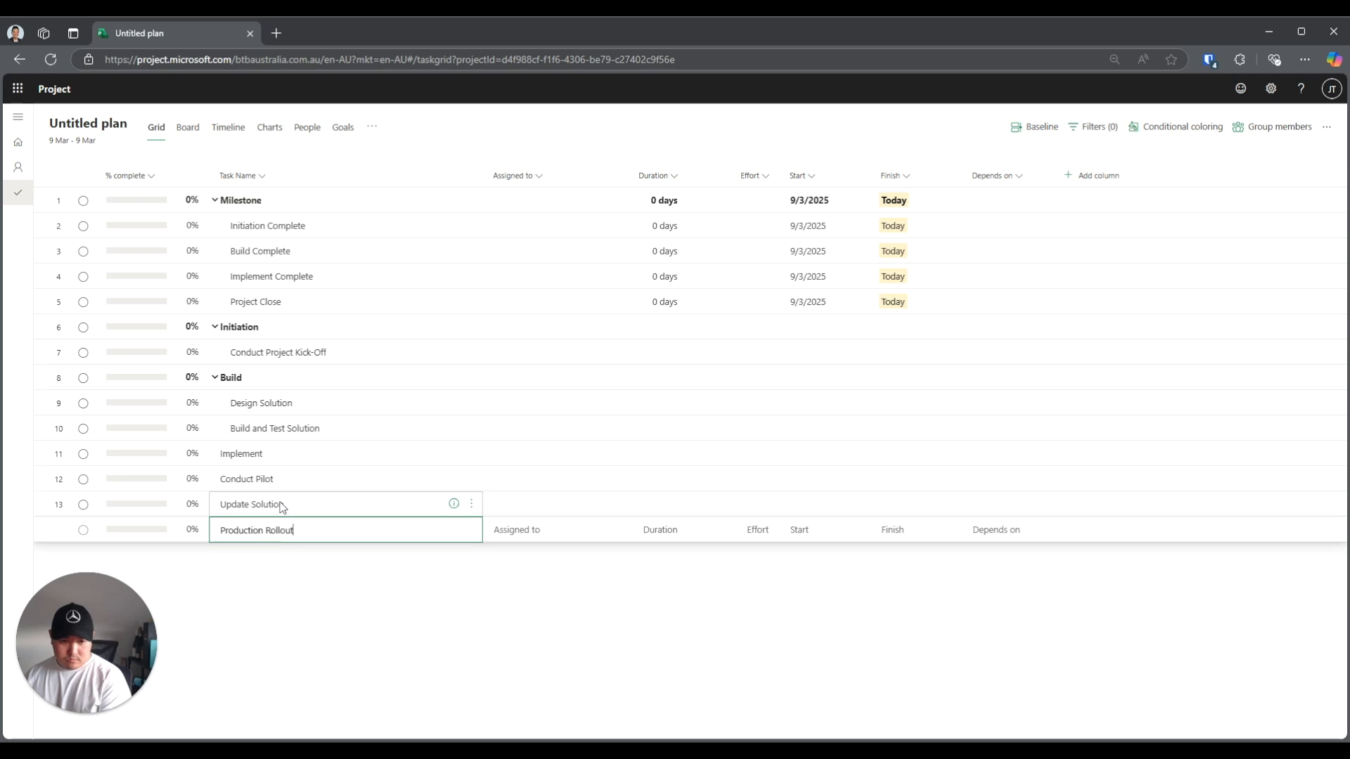
{"action": "key", "text": "Return"}
{"action": "type", "text": "General Remediati"}
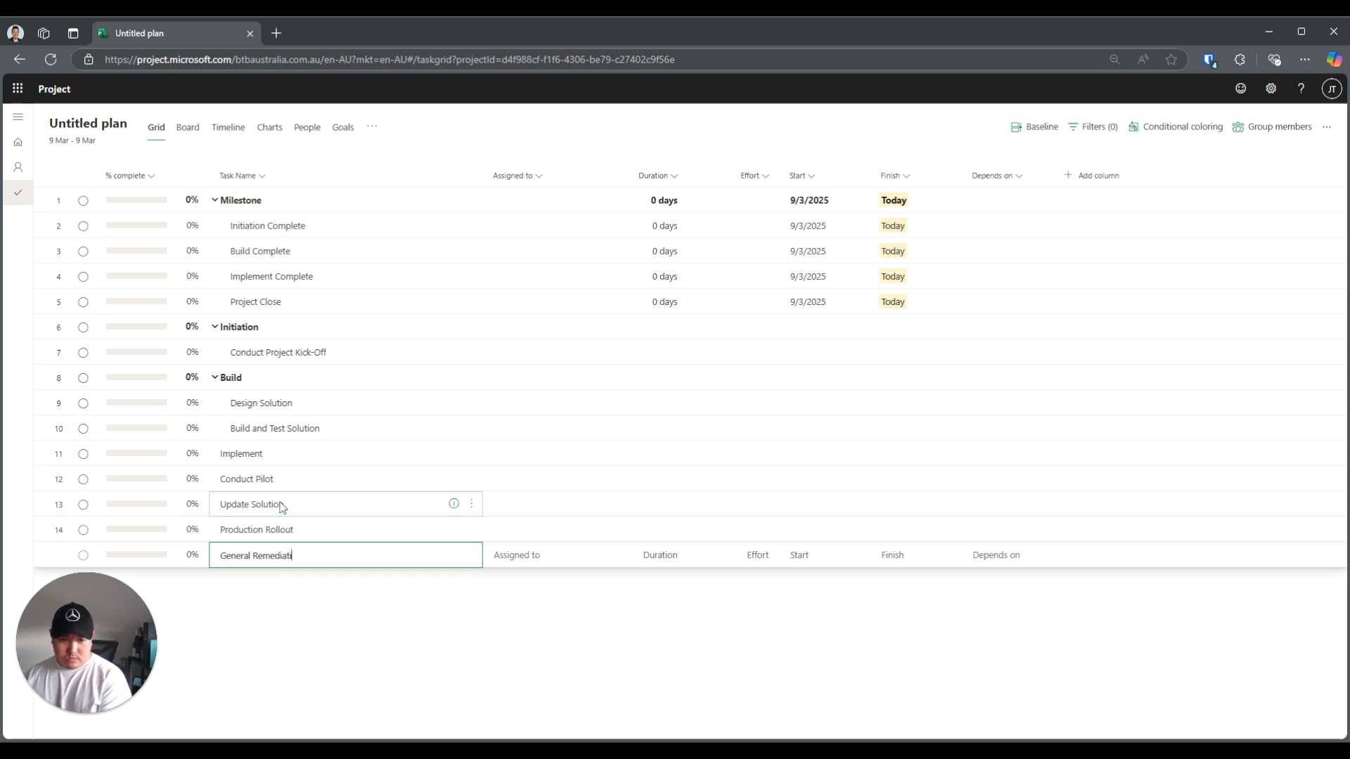
{"action": "type", "text": "on"}
{"action": "key", "text": "Return"}
Indent the four tasks from Conduct Pilot to General Remediation as subtasks of Implement
{"action": "left_click", "coordinate": [304, 490]}
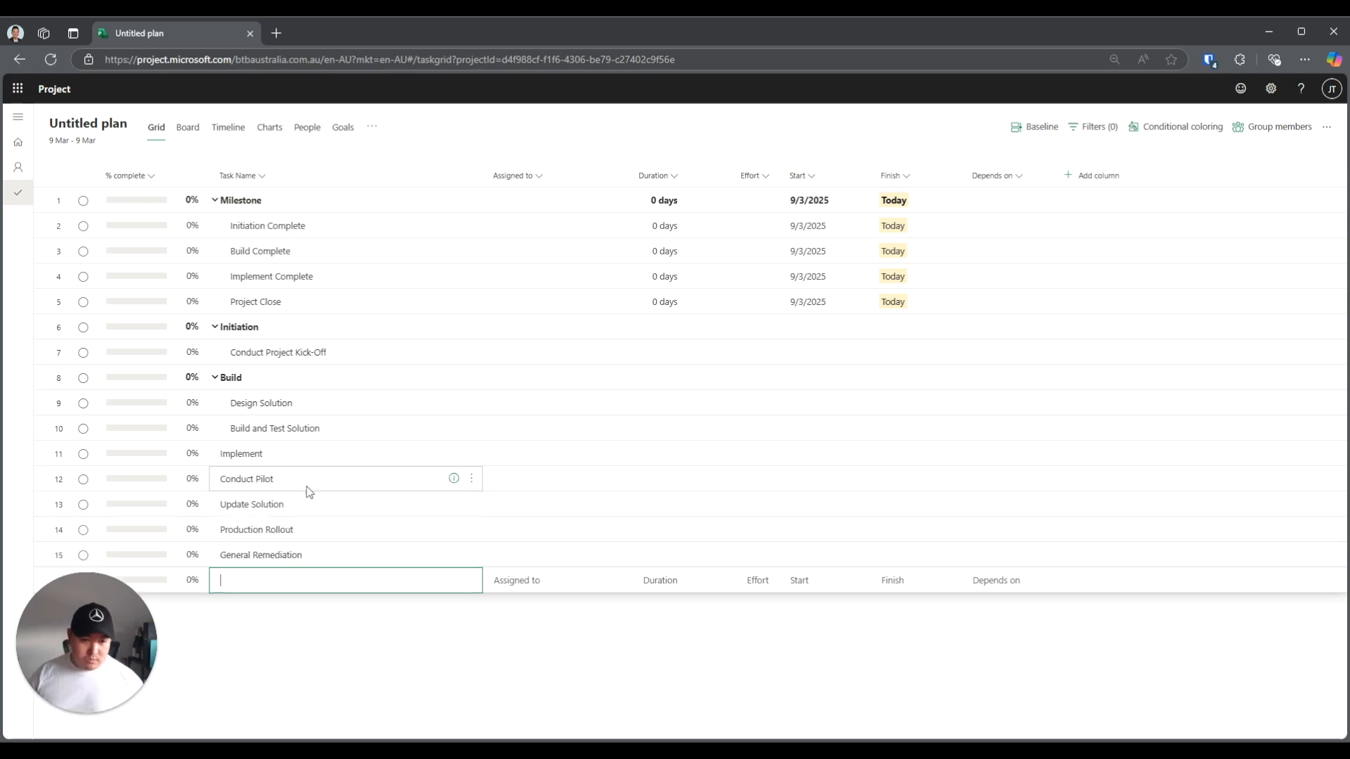
{"action": "left_click", "coordinate": [313, 561], "text": "shift"}
{"action": "key", "text": "alt+shift+Right"}
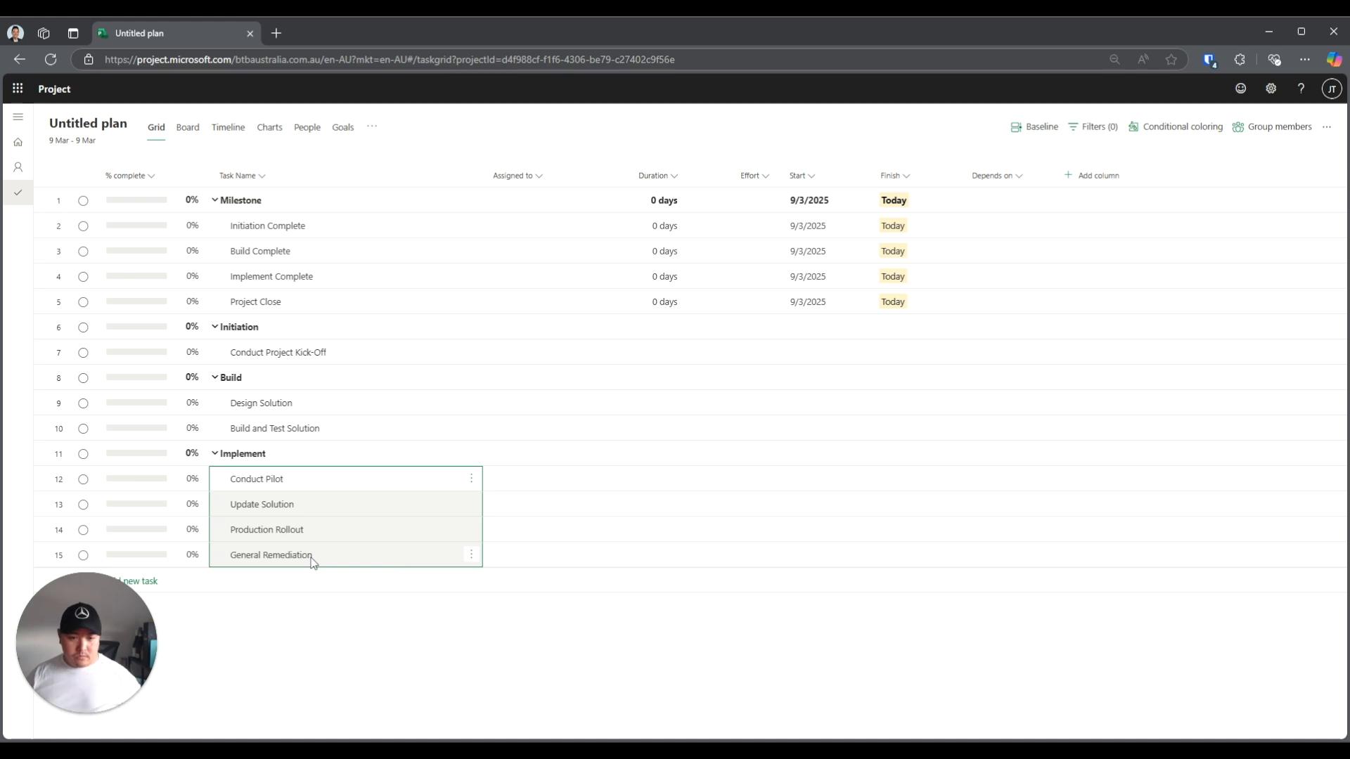
Add a task named "Close" below General Remediation and outdent it to the top level
{"action": "left_click", "coordinate": [272, 584]}
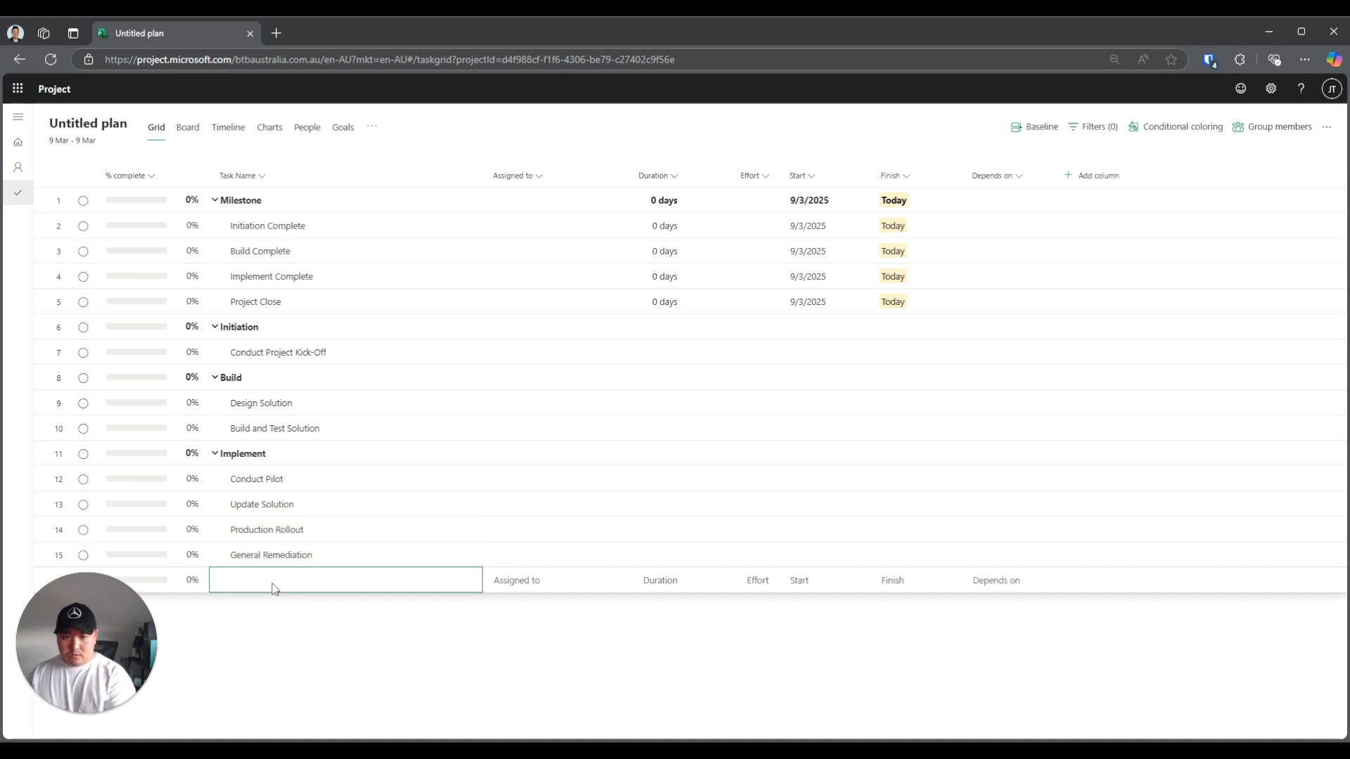
{"action": "type", "text": "Close"}
{"action": "key", "text": "Return"}
{"action": "key", "text": "Escape"}
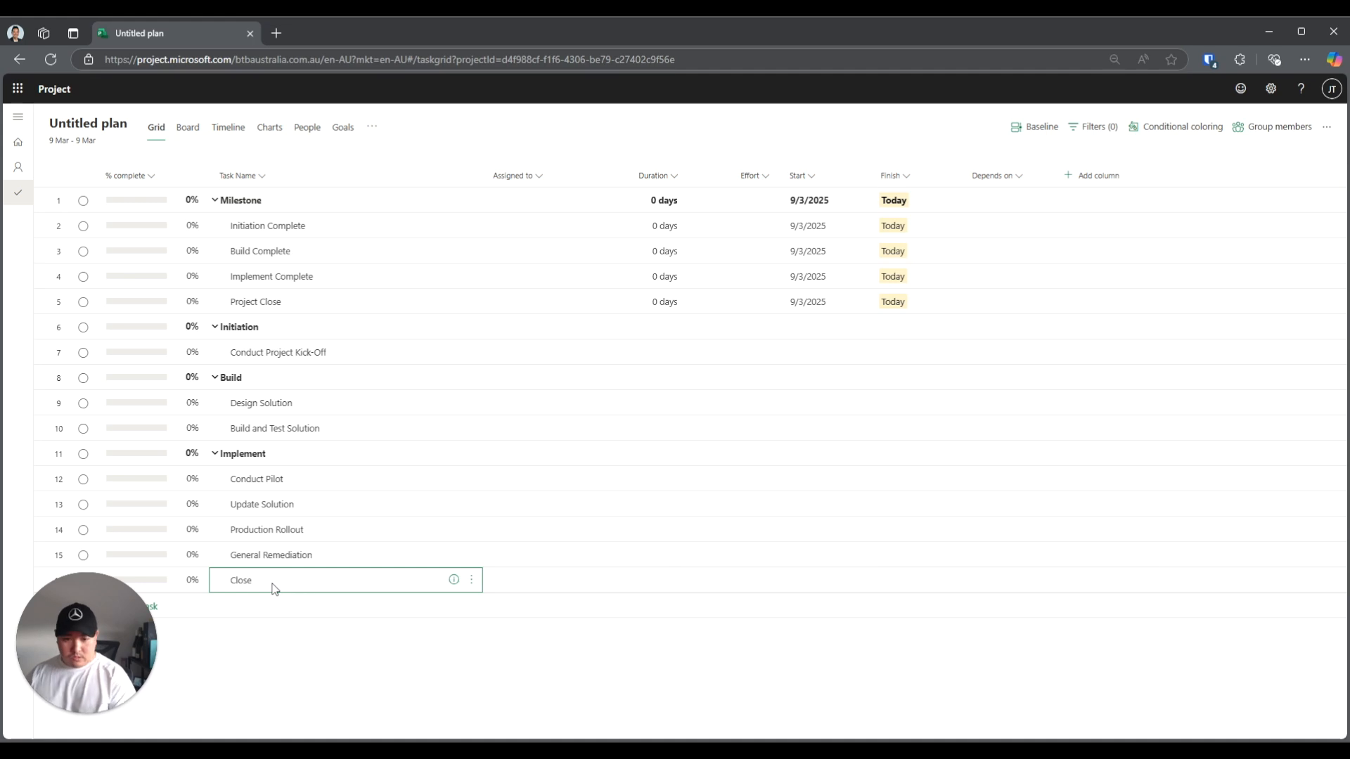
Add a task named "Create As-Built Document" below Close
{"action": "left_click", "coordinate": [261, 607]}
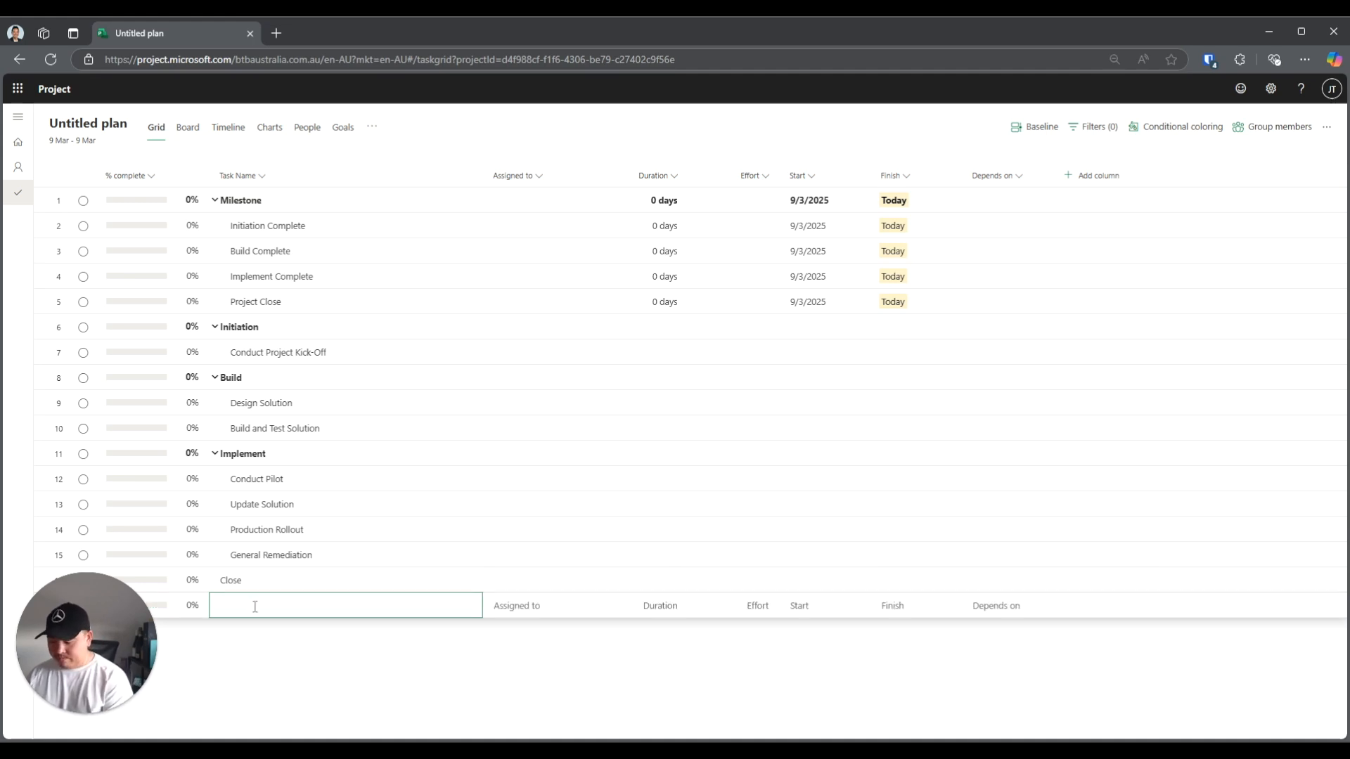
{"action": "type", "text": "Create As-Built Docuement"}
{"action": "key", "text": "BackSpace"}
{"action": "key", "text": "BackSpace"}
{"action": "key", "text": "BackSpace"}
{"action": "key", "text": "BackSpace"}
{"action": "key", "text": "BackSpace"}
{"action": "type", "text": "ment"}
{"action": "key", "text": "Return"}
Add a task named "Complete Transition to Service Desk" below Create As-Built Document
{"action": "type", "text": "Complee"}
{"action": "type", "text": "e Transitrion t"}
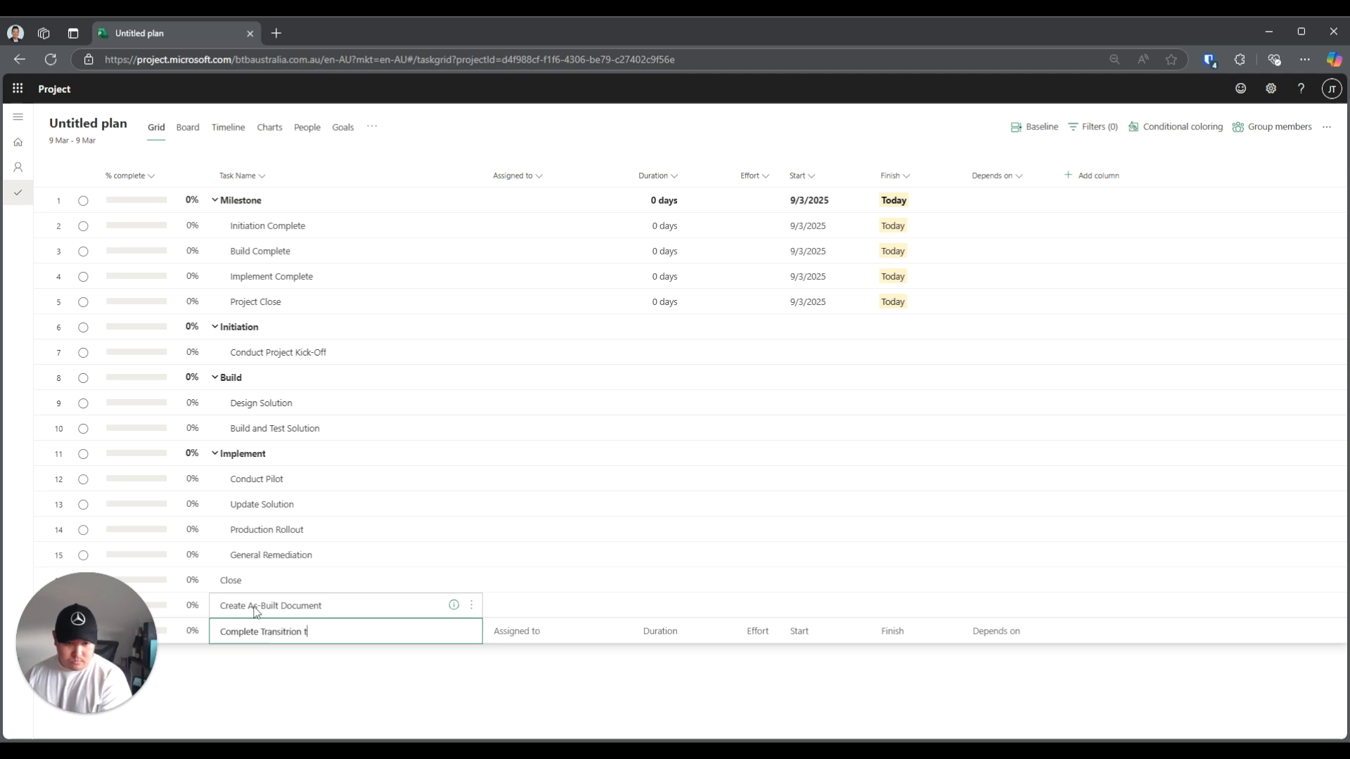
{"action": "type", "text": "ion to Service Desk"}
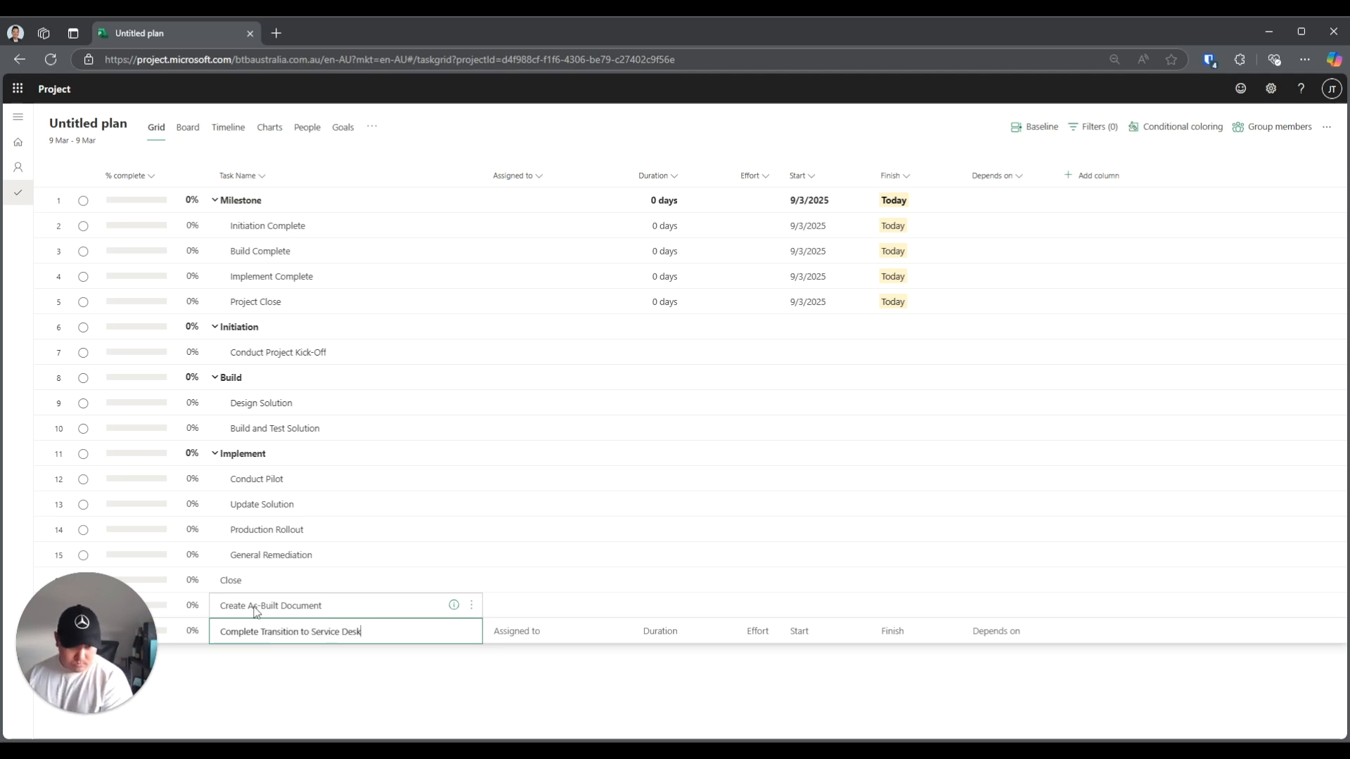
{"action": "key", "text": "Return"}
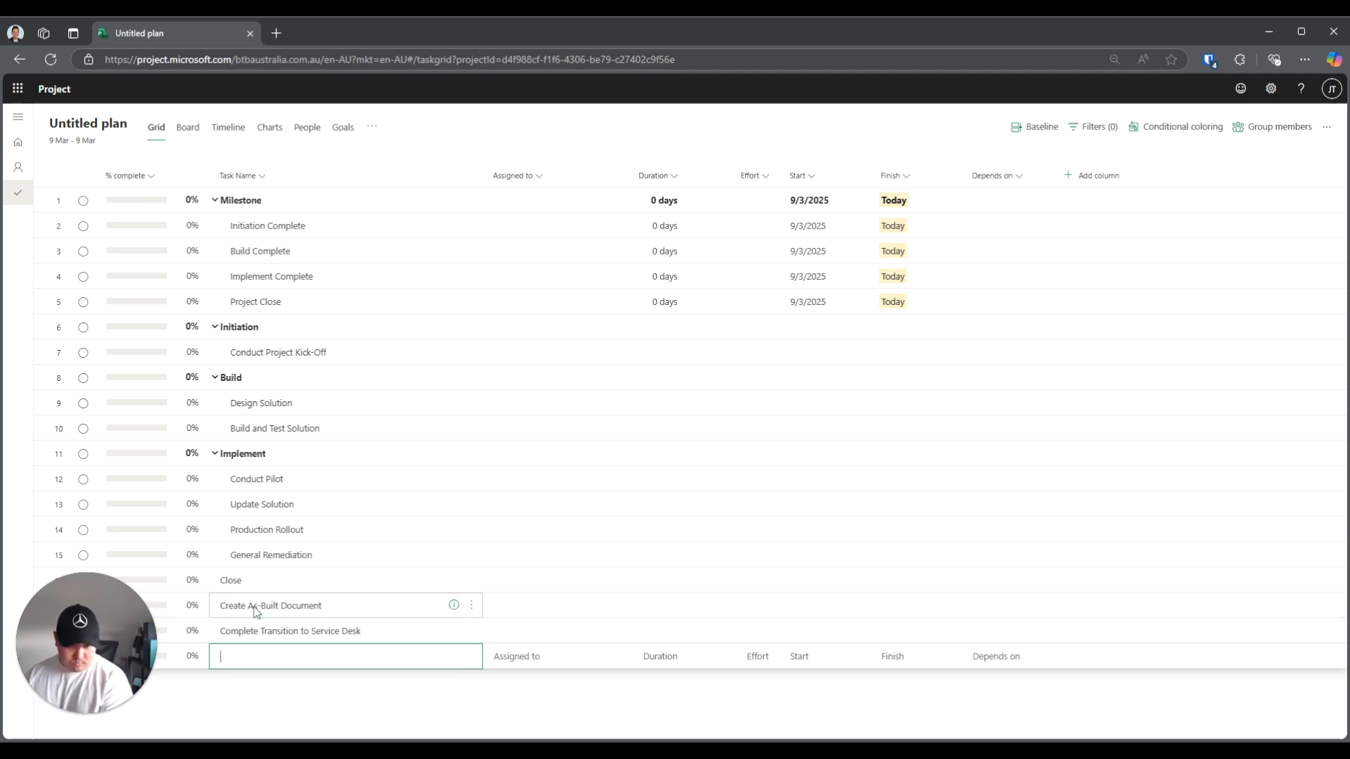
Add a task named "Conduc Project Closure" at the end of the plan and indent the three tasks below Close as its subtasks
{"action": "type", "text": "Cond"}
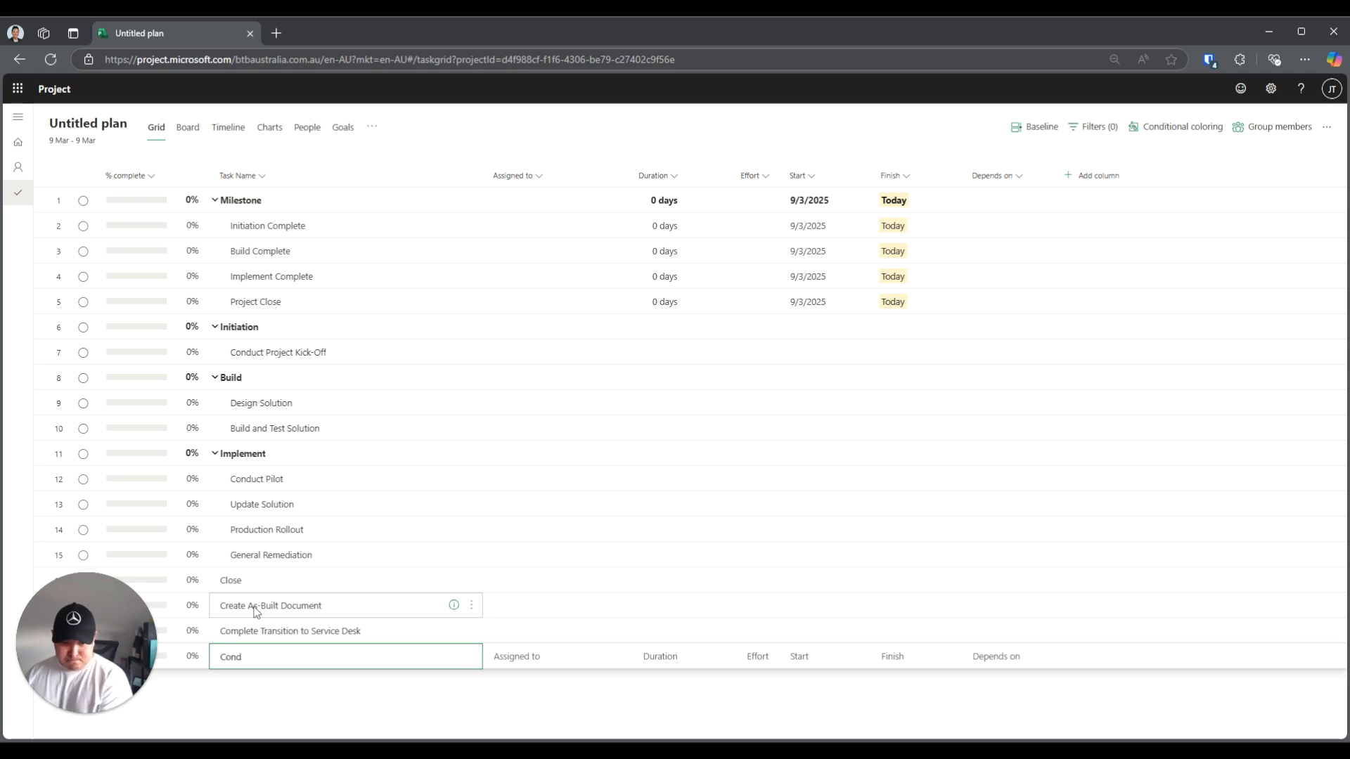
{"action": "type", "text": "ictPrt"}
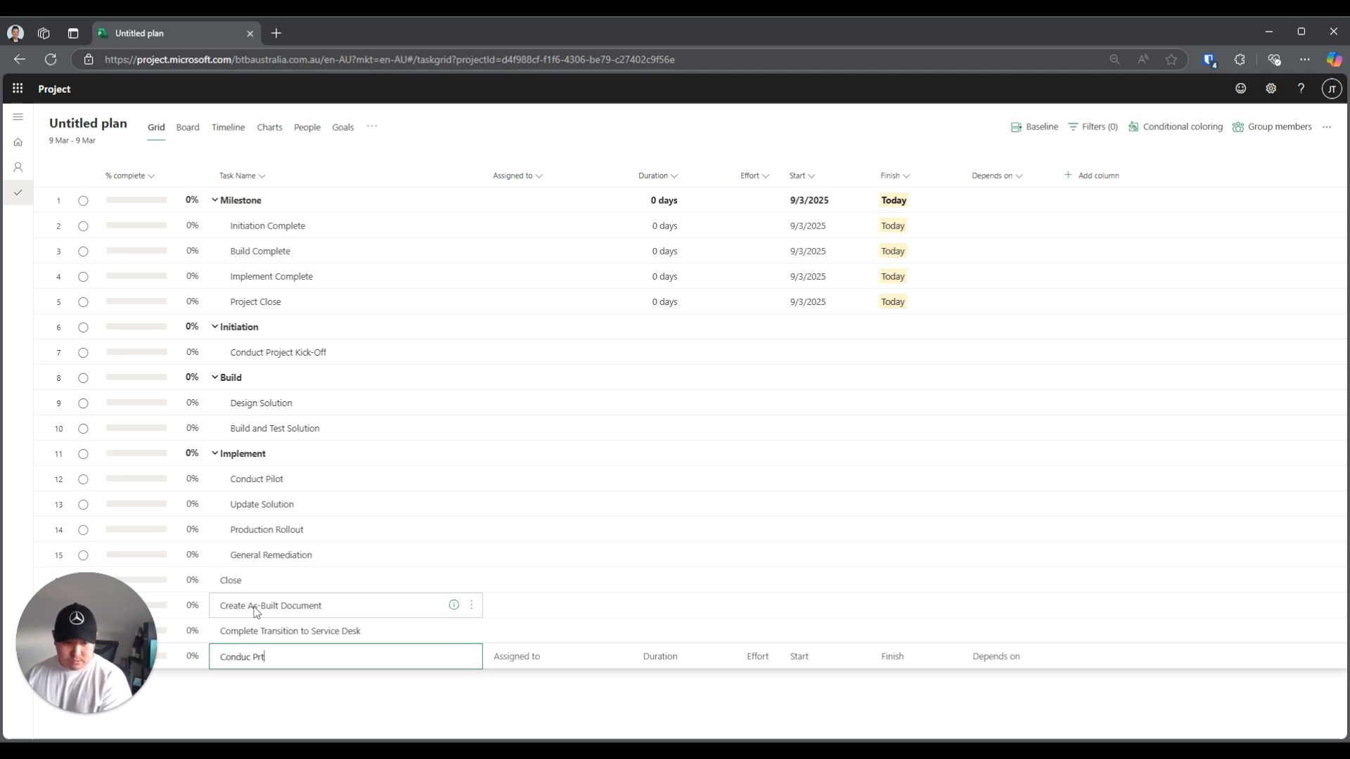
{"action": "type", "text": "ojecoject Closure"}
{"action": "key", "text": "Return"}
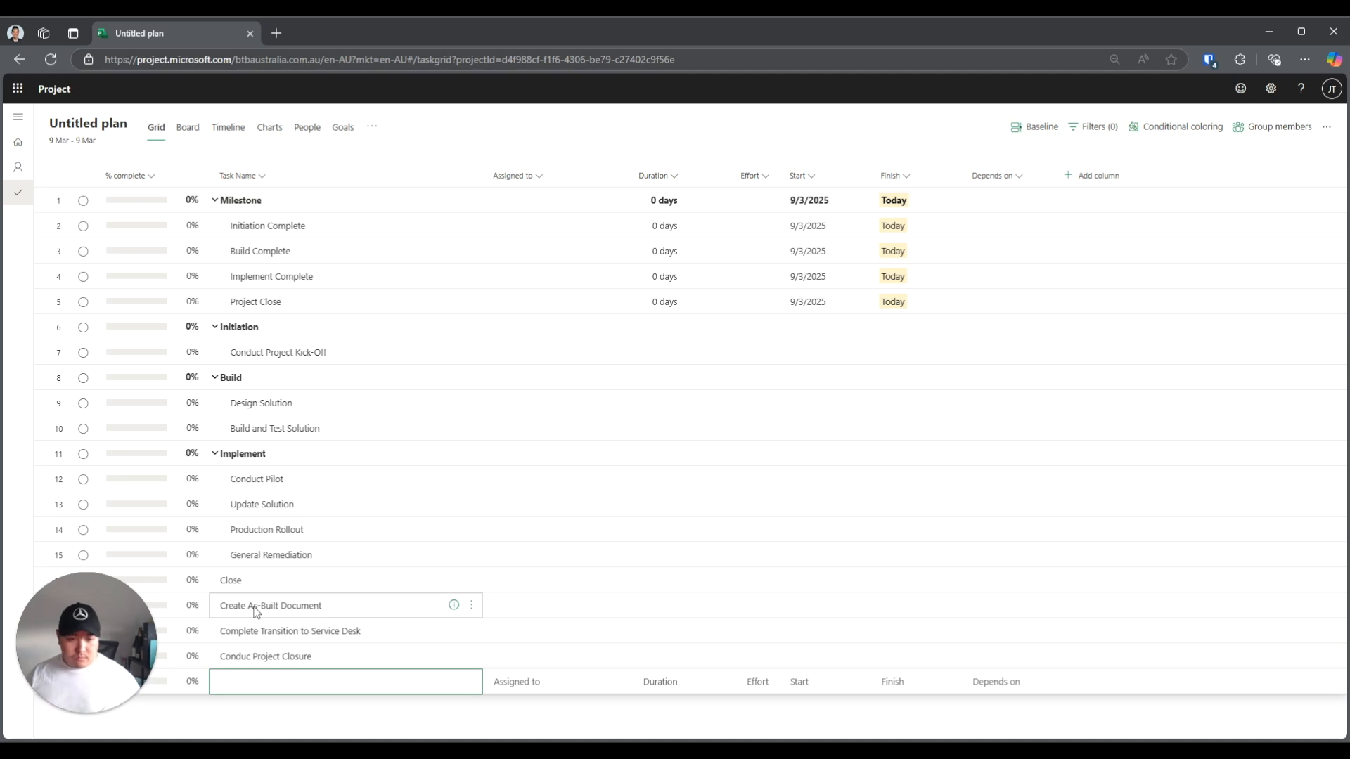
{"action": "left_click_drag", "start_coordinate": [373, 606], "coordinate": [376, 654]}
{"action": "key", "text": "alt+shift+Right"}
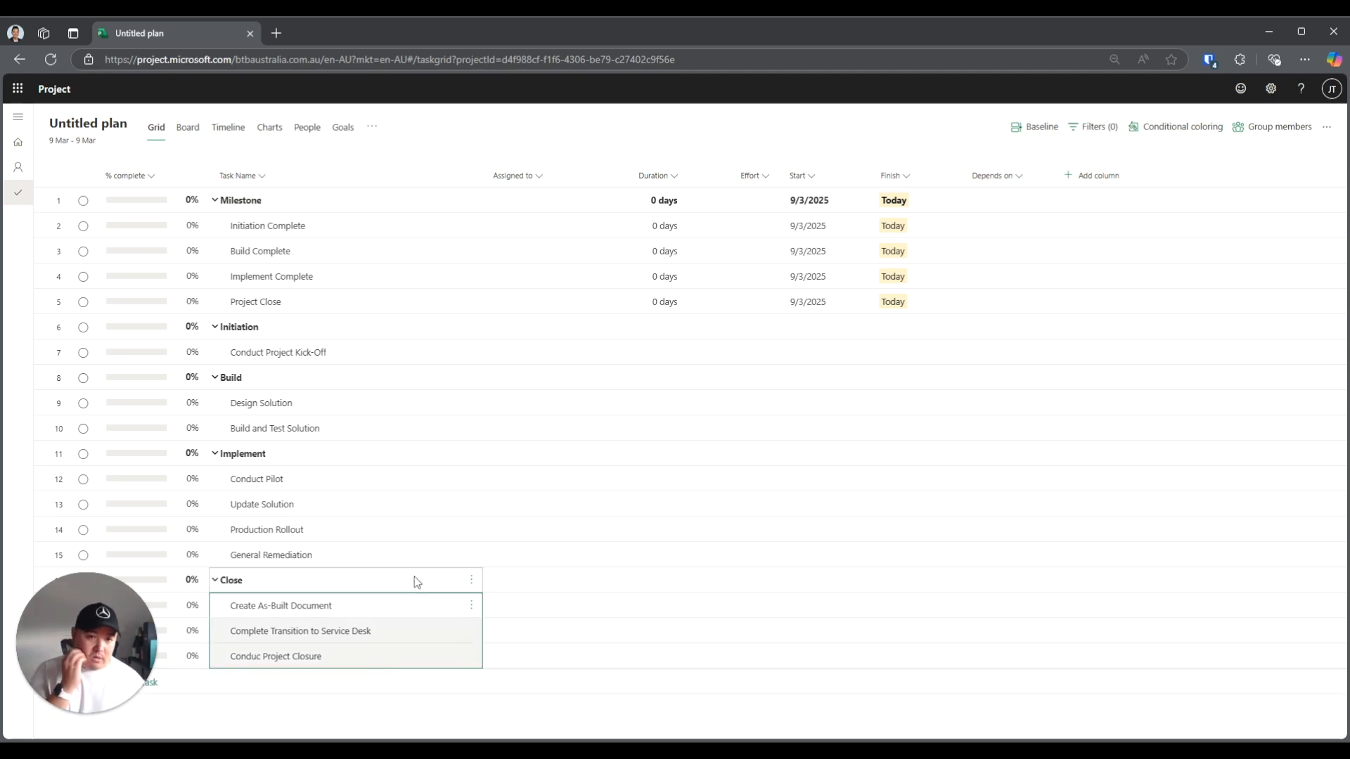
Assign Conduct Project Kick-Off, Design Solution, and Build and Test Solution to the plan owner
{"action": "left_click", "coordinate": [387, 334]}
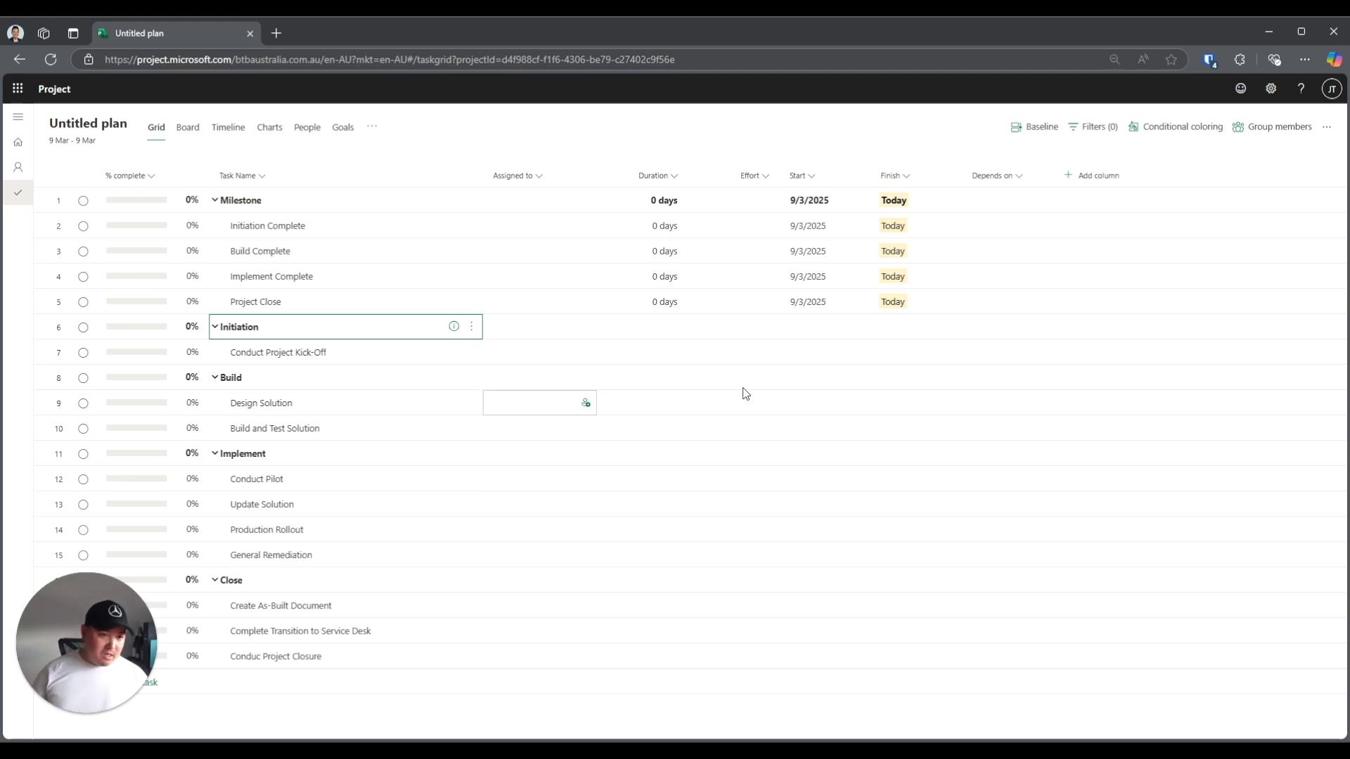
{"action": "left_click", "coordinate": [543, 348]}
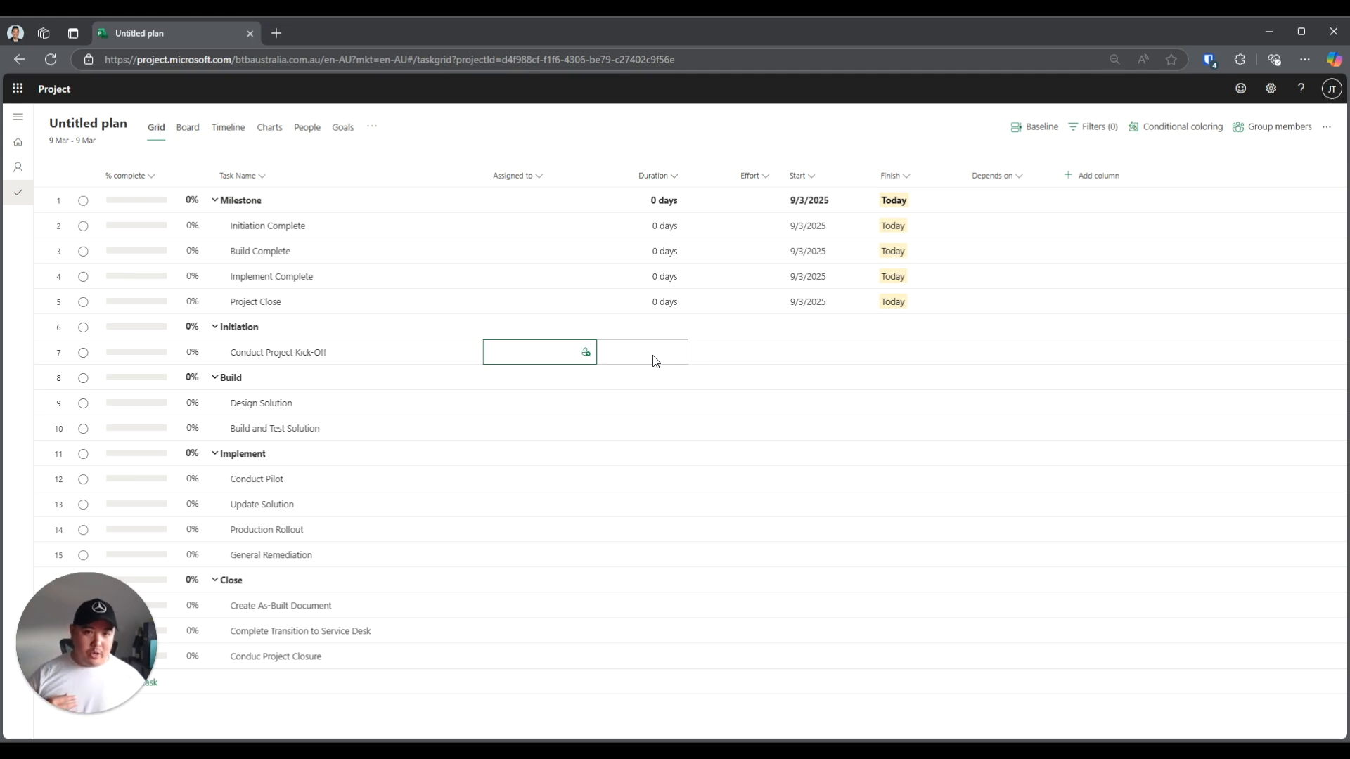
{"action": "left_click", "coordinate": [588, 353]}
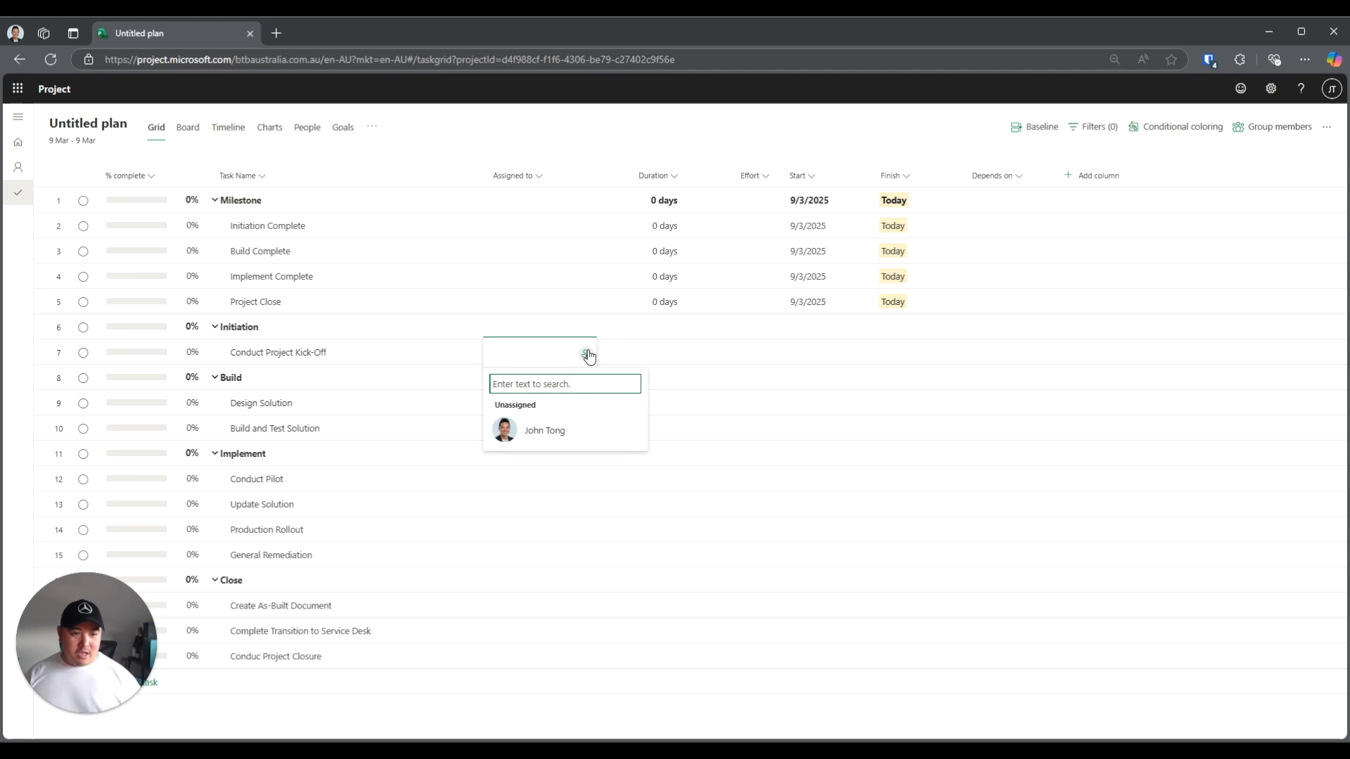
{"action": "left_click", "coordinate": [551, 432]}
{"action": "left_click", "coordinate": [588, 402]}
{"action": "left_click", "coordinate": [538, 481]}
{"action": "left_click", "coordinate": [588, 429]}
{"action": "left_click", "coordinate": [517, 503]}
Assign the four Implement subtasks, from Conduct Pilot to General Remediation, to the plan owner
{"action": "left_click", "coordinate": [585, 478]}
{"action": "left_click", "coordinate": [538, 555]}
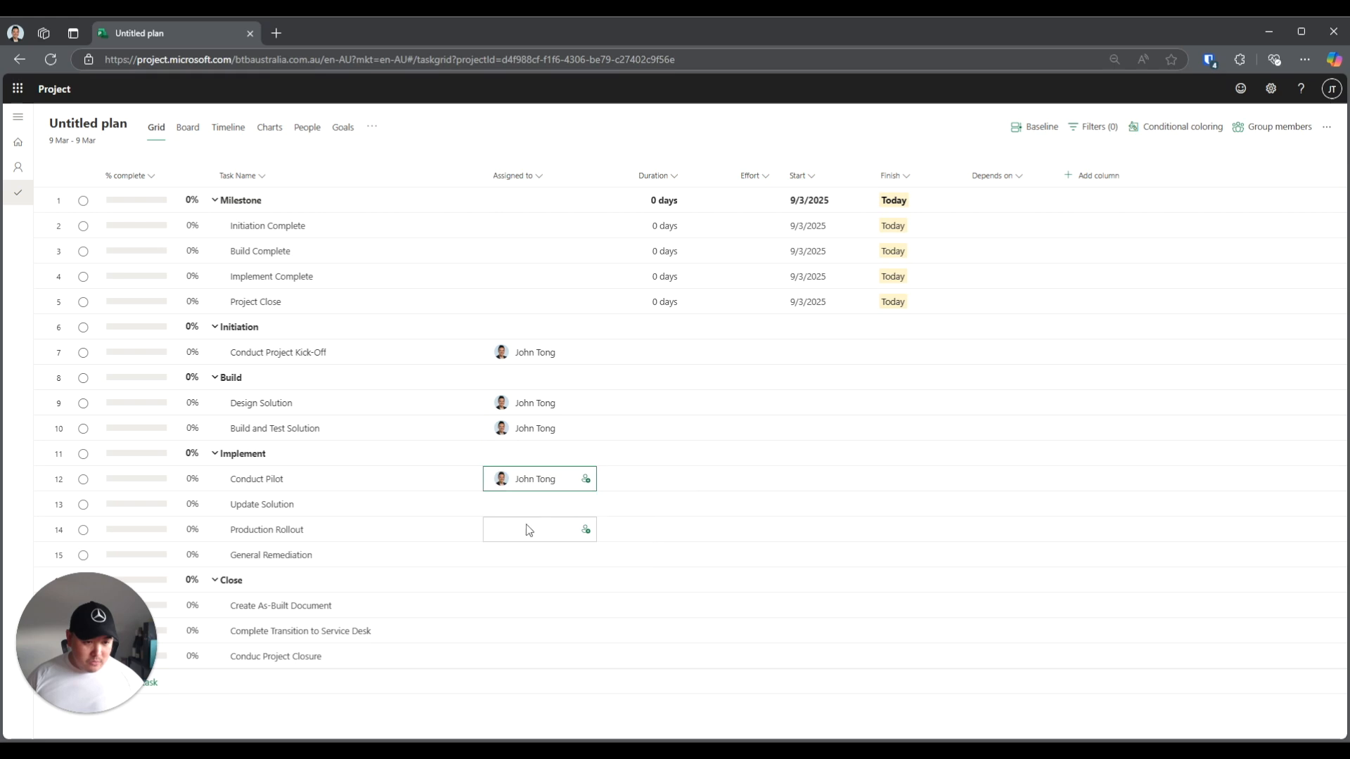
{"action": "left_click", "coordinate": [587, 506]}
{"action": "left_click", "coordinate": [553, 591]}
{"action": "left_click", "coordinate": [586, 530]}
{"action": "left_click", "coordinate": [542, 607]}
{"action": "left_click", "coordinate": [586, 555]}
{"action": "left_click", "coordinate": [542, 631]}
Assign the three subtasks below Close to the plan owner
{"action": "left_click", "coordinate": [586, 606]}
{"action": "left_click", "coordinate": [542, 685]}
{"action": "left_click", "coordinate": [586, 631]}
{"action": "left_click", "coordinate": [547, 709]}
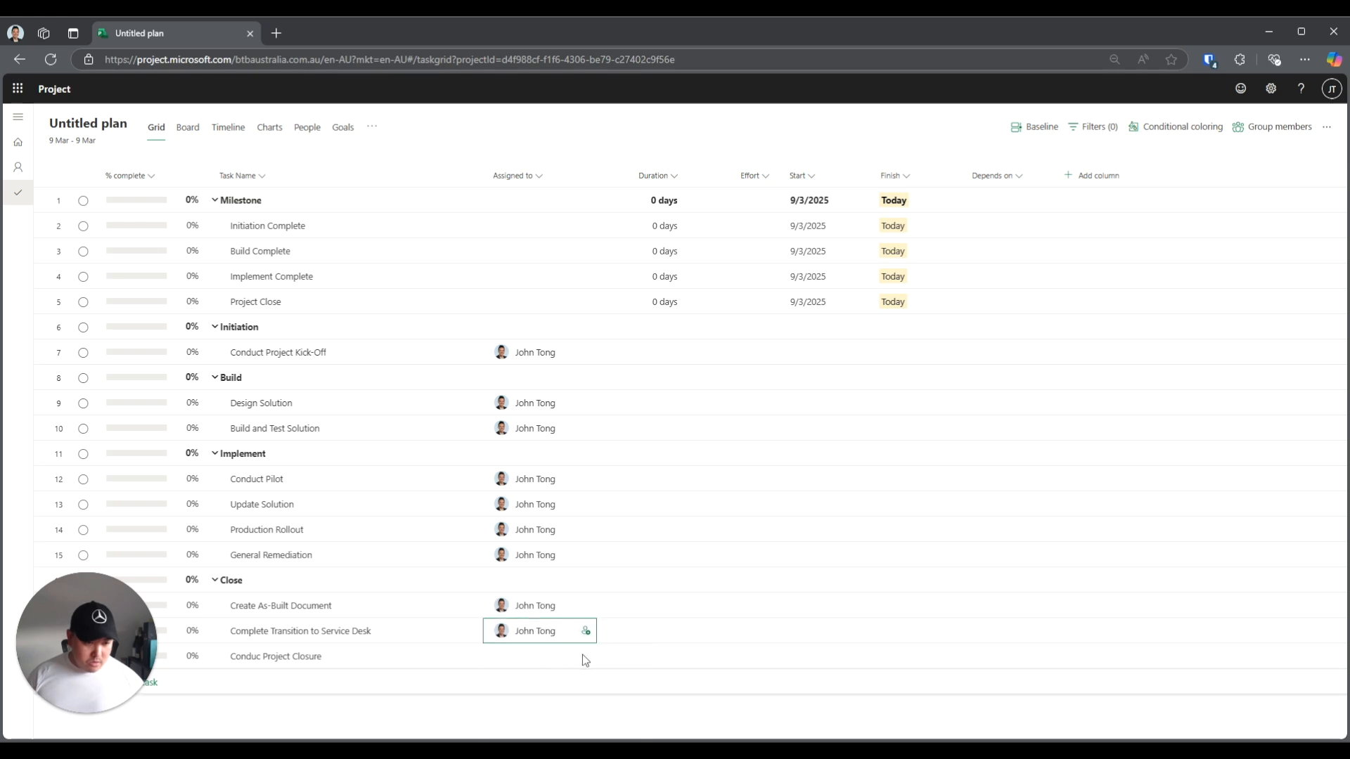
{"action": "left_click", "coordinate": [586, 657]}
{"action": "left_click", "coordinate": [545, 620]}
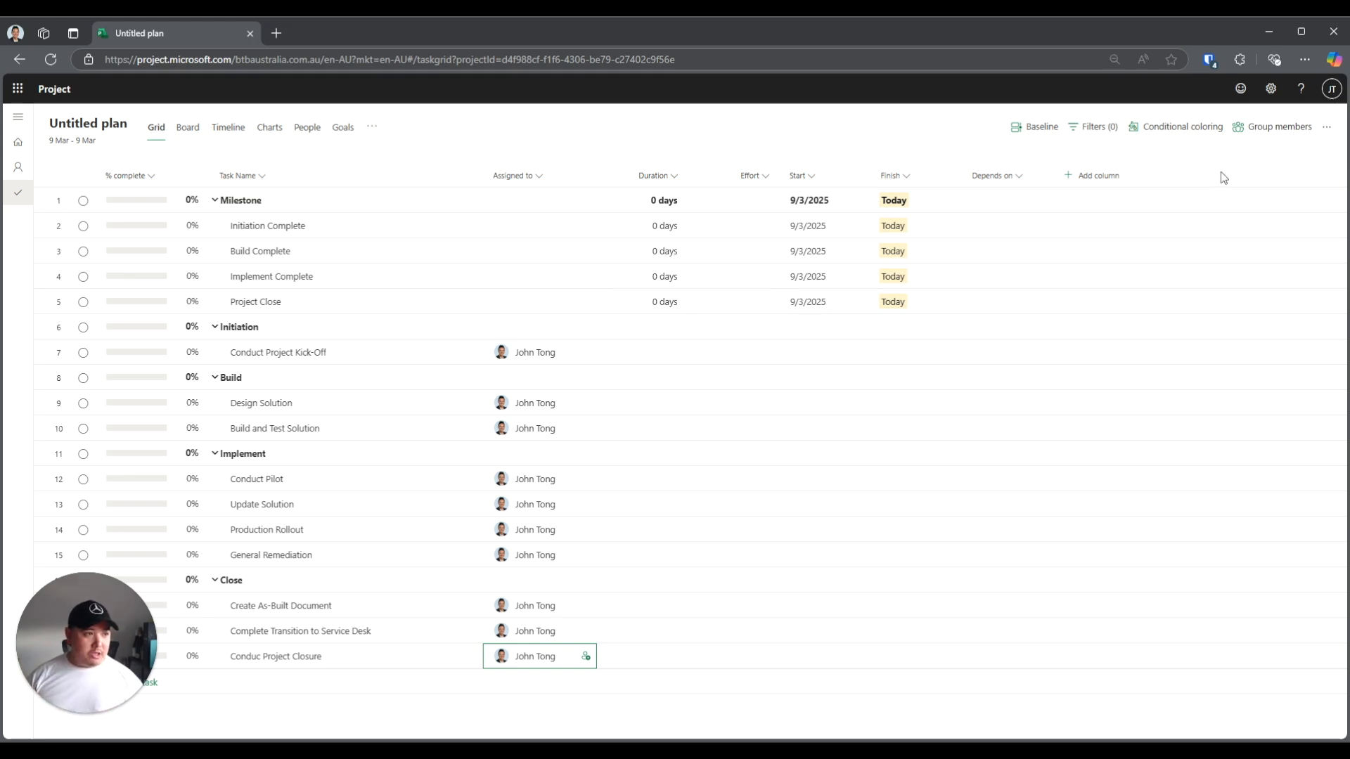
{"action": "left_click", "coordinate": [1267, 133]}
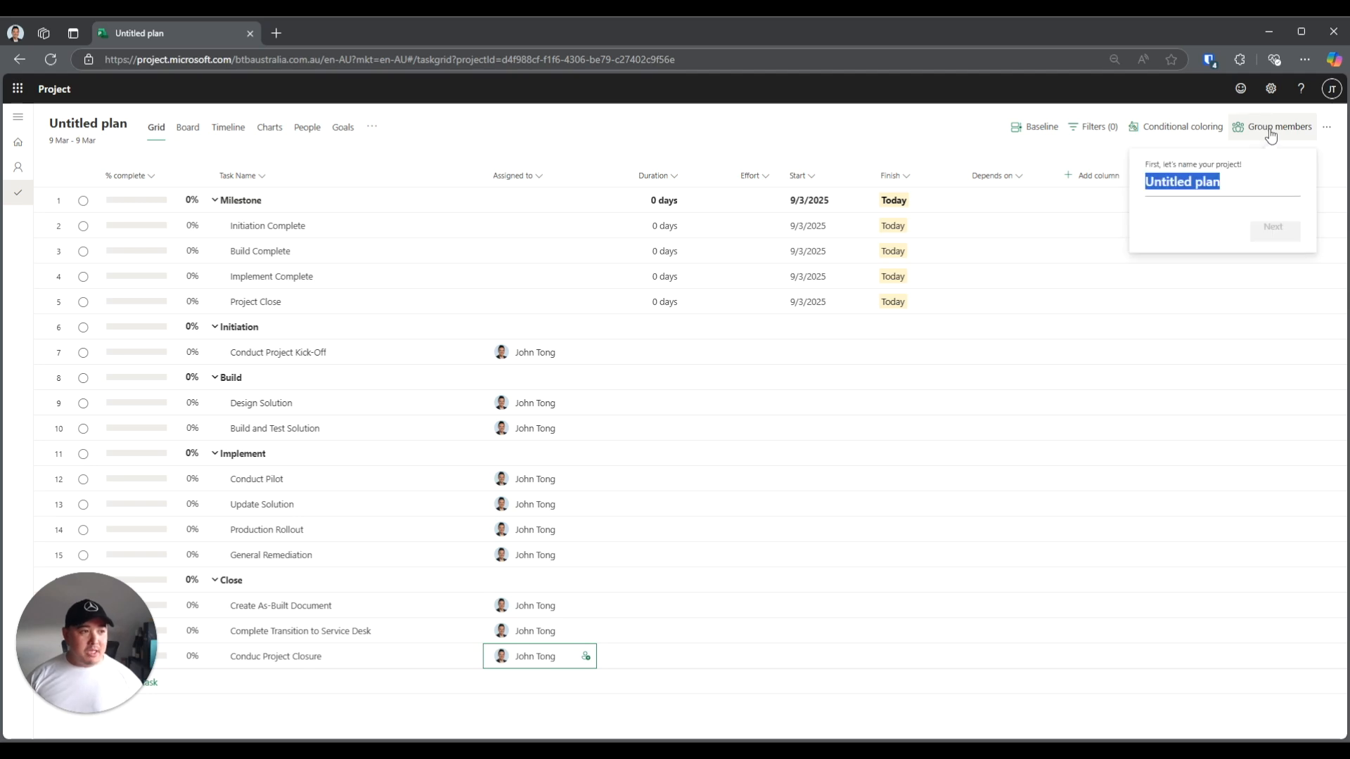
{"action": "left_click", "coordinate": [1099, 161]}
{"action": "left_click", "coordinate": [1273, 127]}
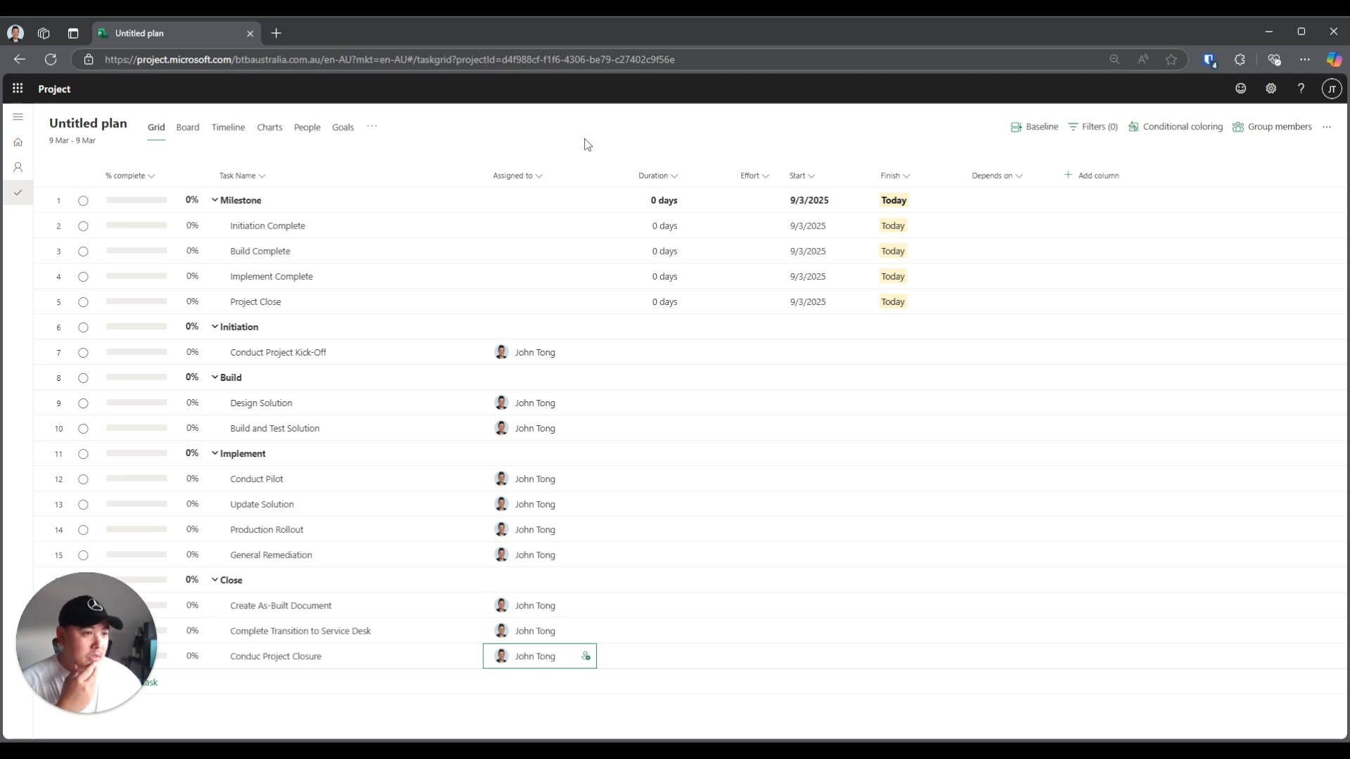
Rename the plan as Test and close its details
{"action": "left_click", "coordinate": [74, 125]}
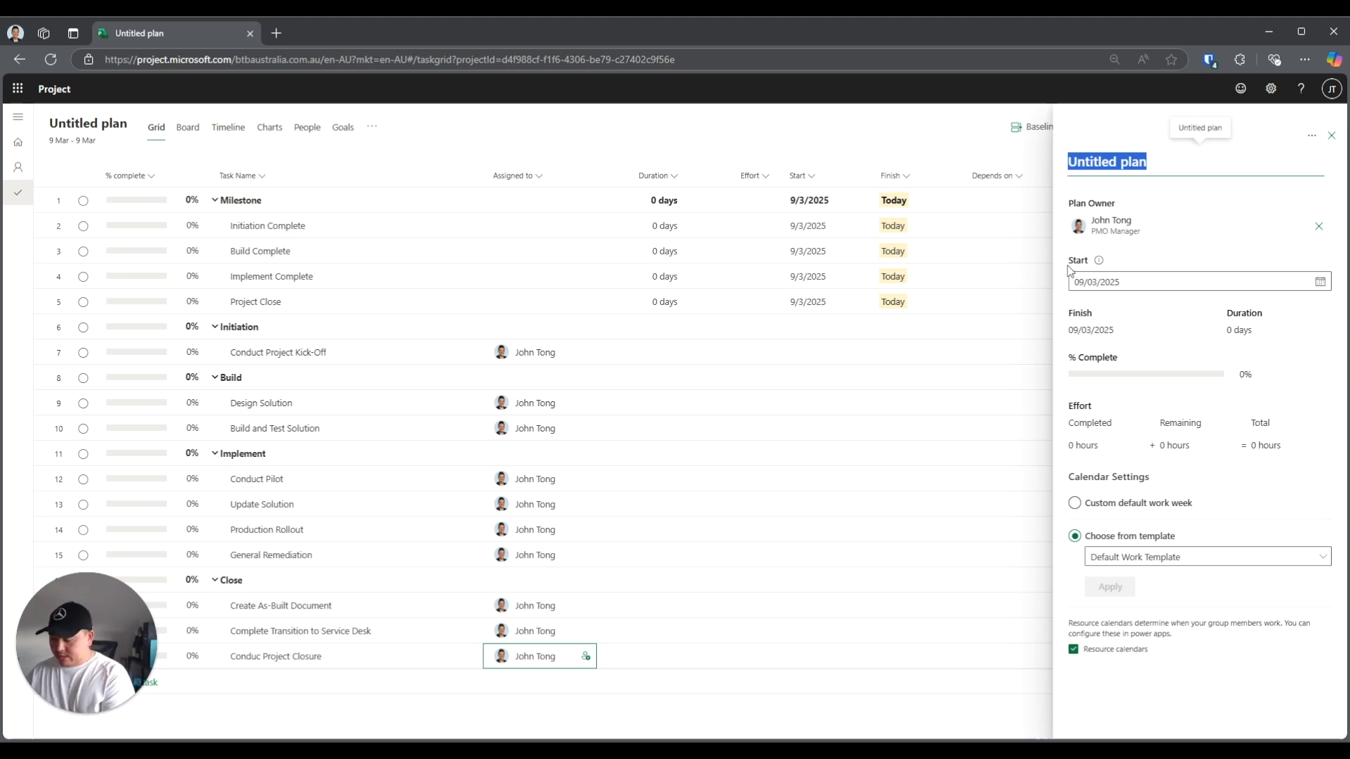
{"action": "type", "text": "Tear"}
{"action": "key", "text": "BackSpace"}
{"action": "key", "text": "BackSpace"}
{"action": "type", "text": "st"}
{"action": "key", "text": "Tab"}
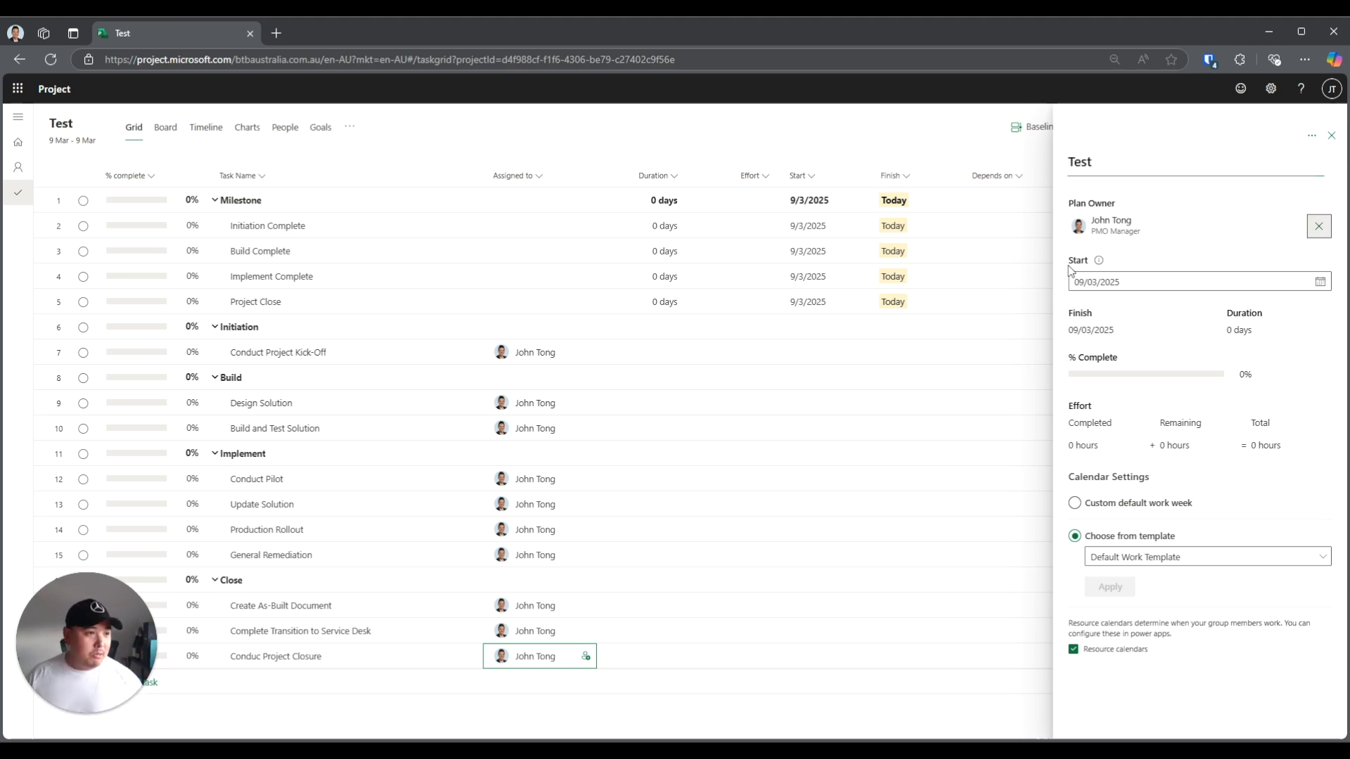
{"action": "left_click", "coordinate": [1331, 135]}
Look at the group member options for adding the plan to an existing group and for creating a new group
{"action": "left_click", "coordinate": [1260, 128]}
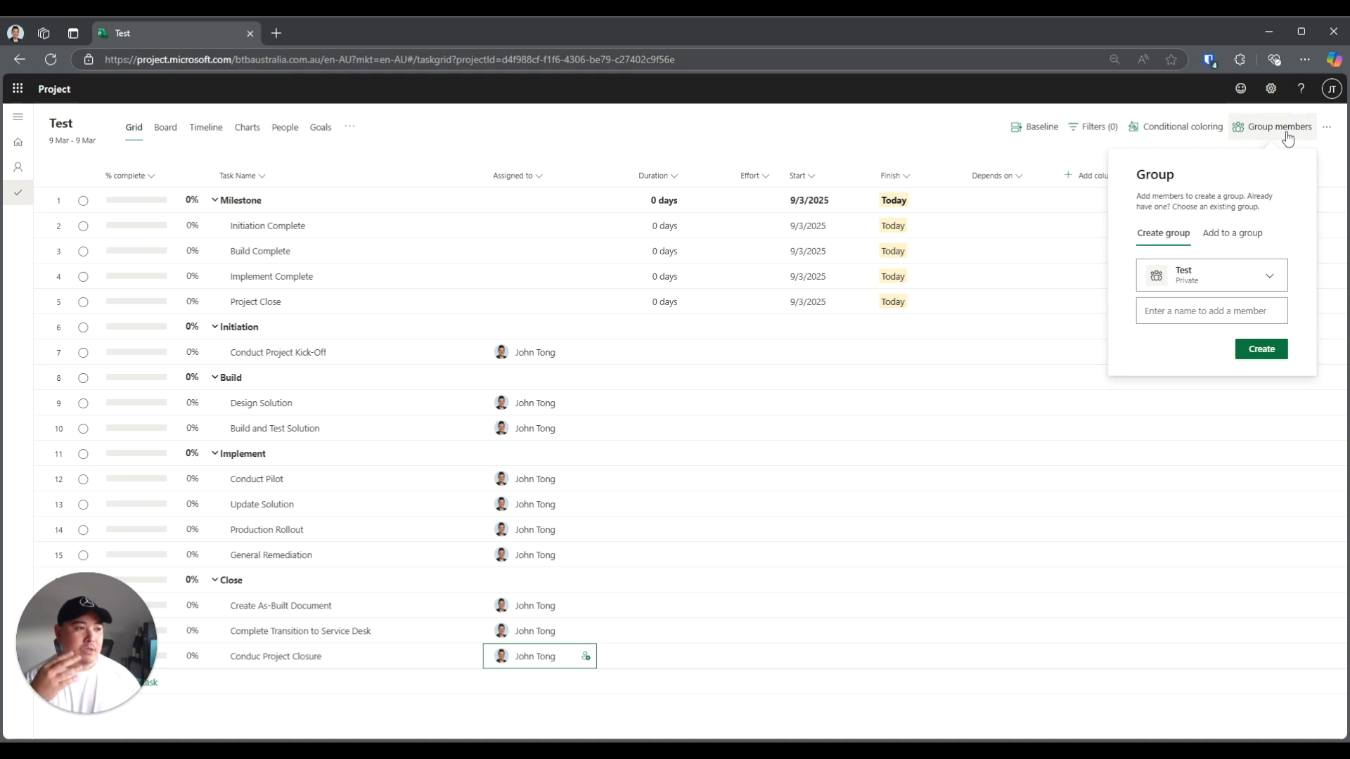
{"action": "left_click", "coordinate": [1234, 246]}
{"action": "left_click", "coordinate": [1234, 278]}
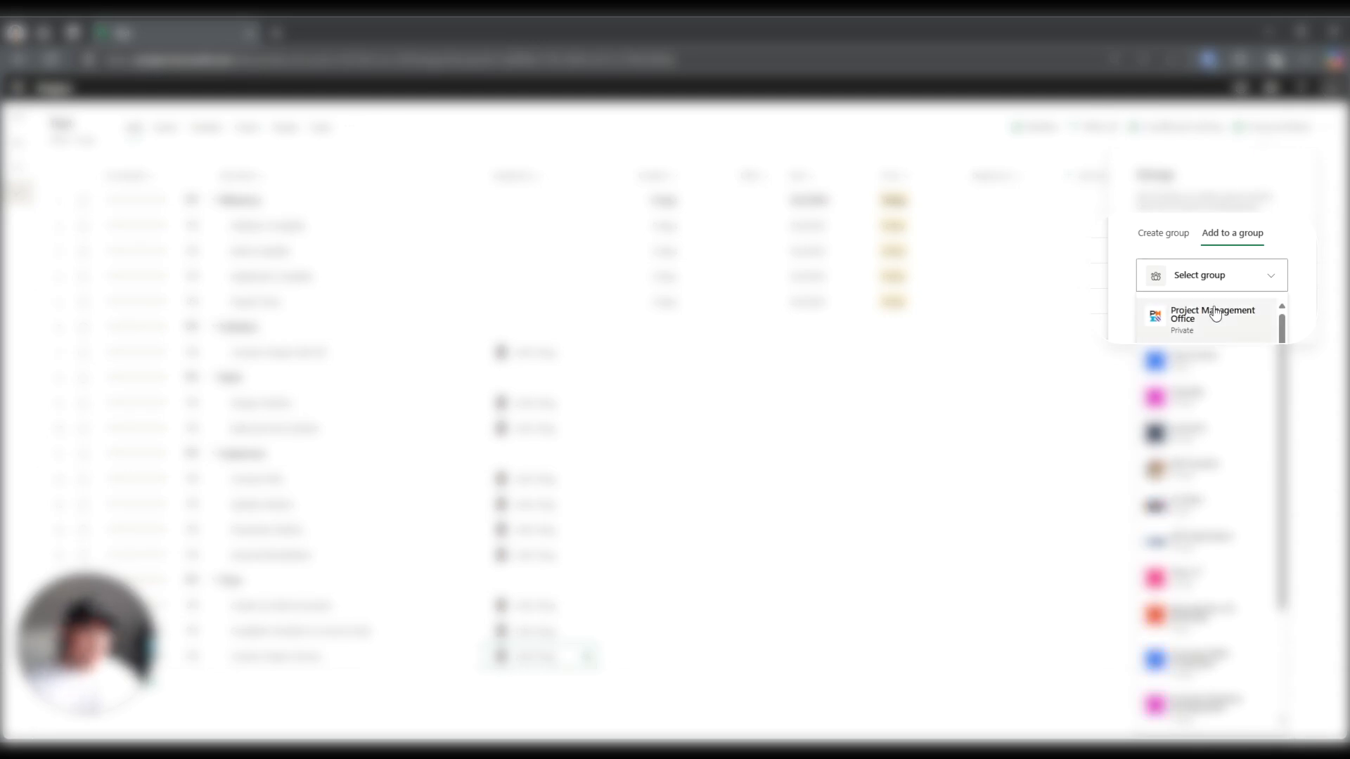
{"action": "left_click", "coordinate": [1161, 239]}
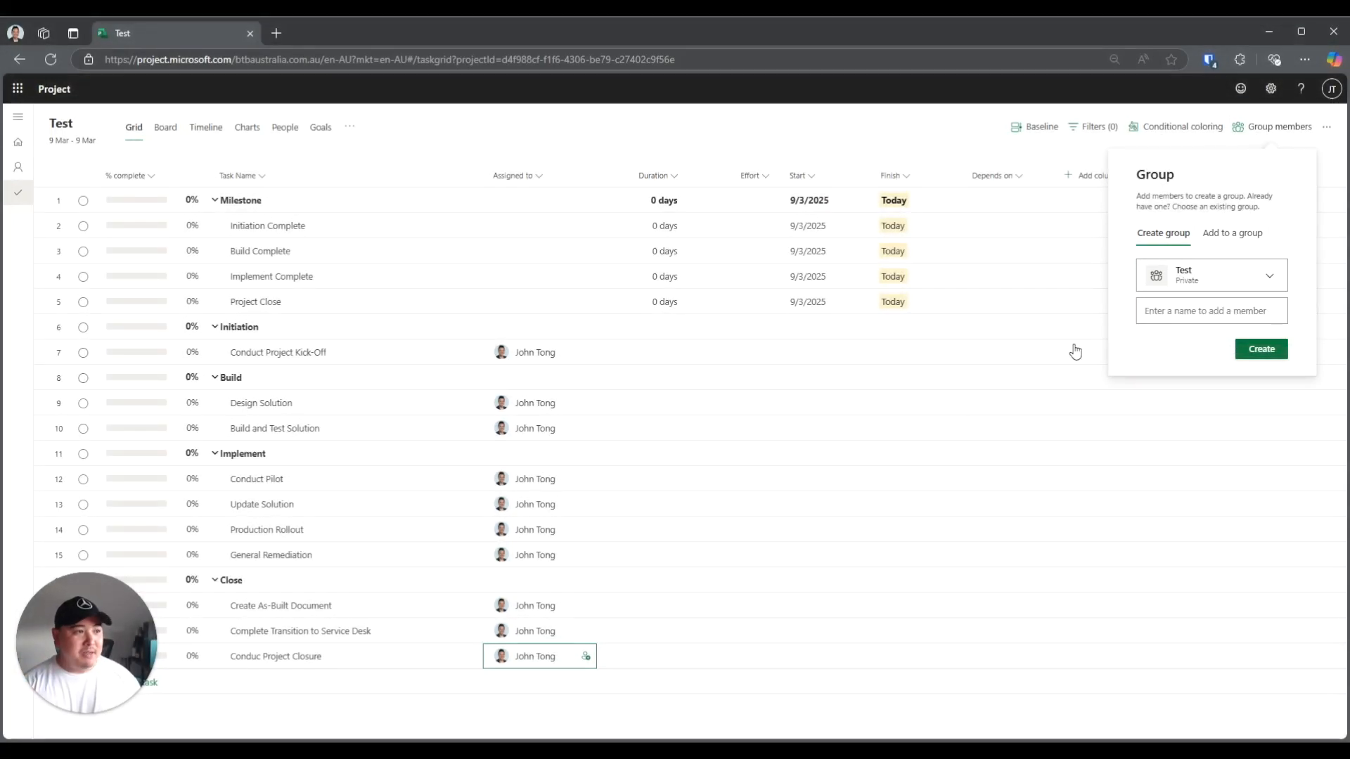
Search for a colleague by first name in the assignee picker of Conduct Project Kick-Off, then close it without assigning anyone
{"action": "left_click", "coordinate": [519, 353]}
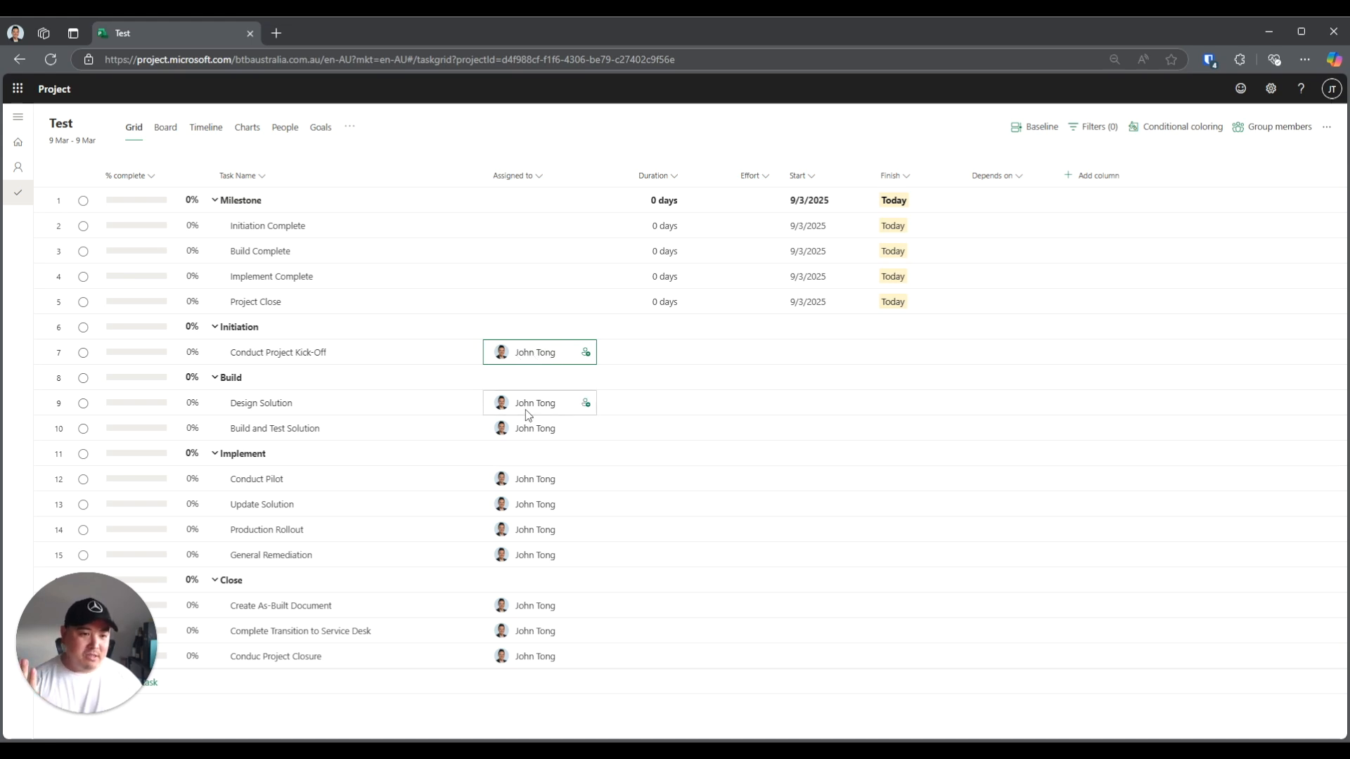
{"action": "left_click", "coordinate": [585, 353]}
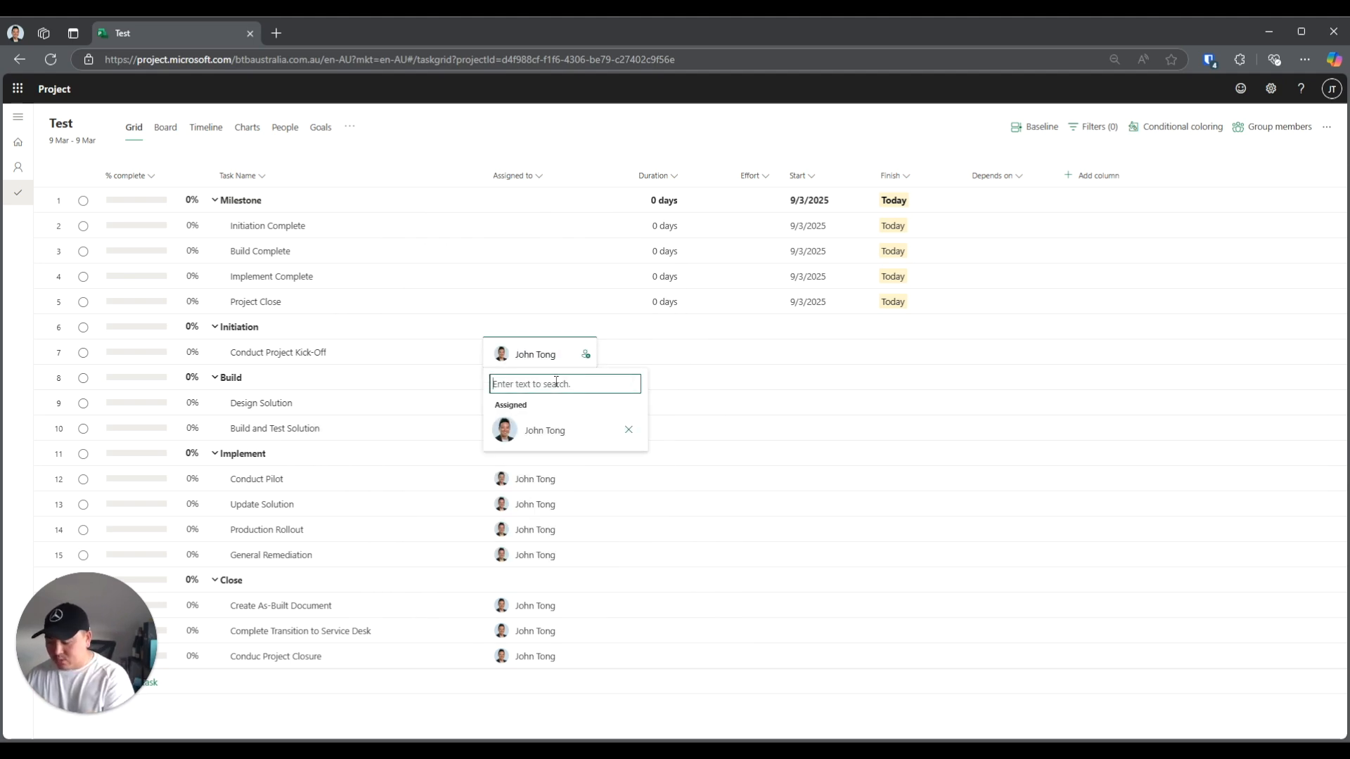
{"action": "type", "text": "Luke"}
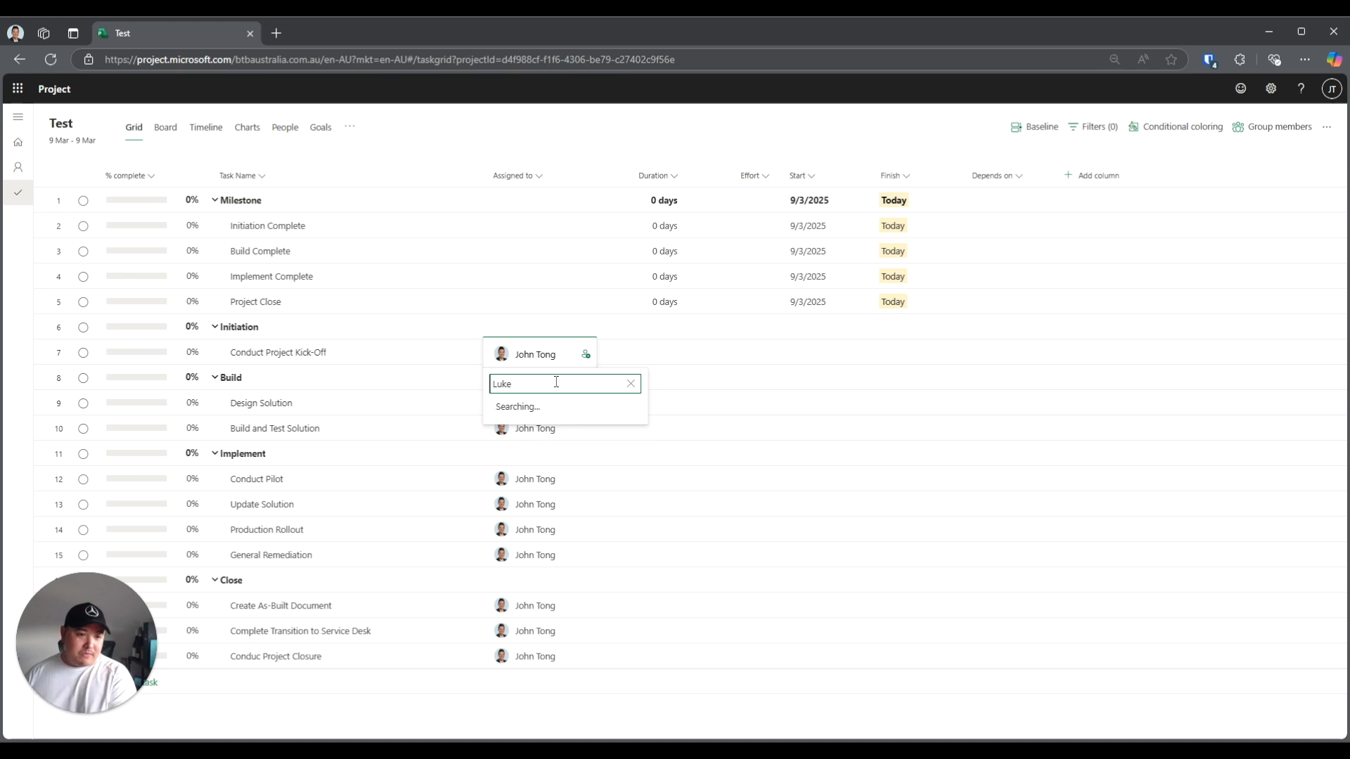
{"action": "key", "text": "BackSpace"}
{"action": "key", "text": "BackSpace"}
{"action": "key", "text": "BackSpace"}
{"action": "key", "text": "BackSpace"}
{"action": "type", "text": "Luke"}
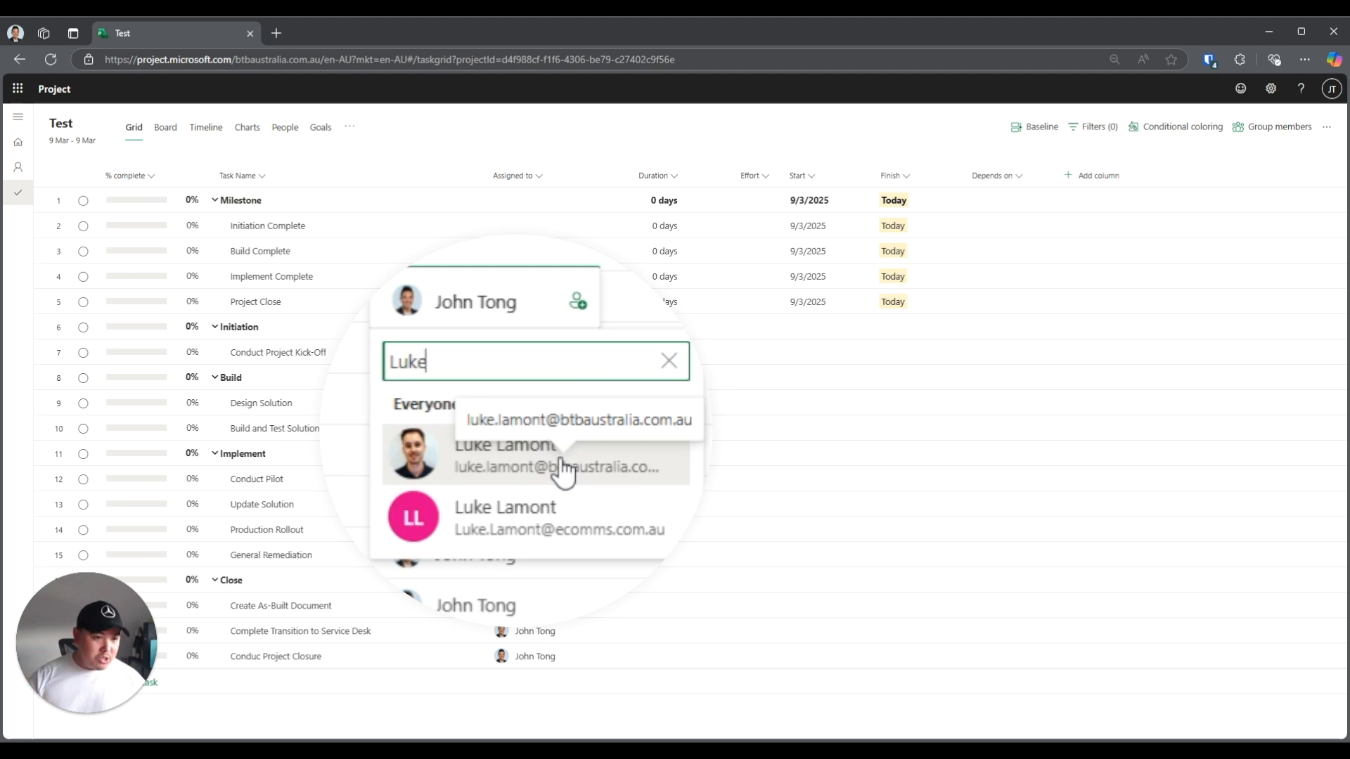
{"action": "left_click", "coordinate": [689, 433]}
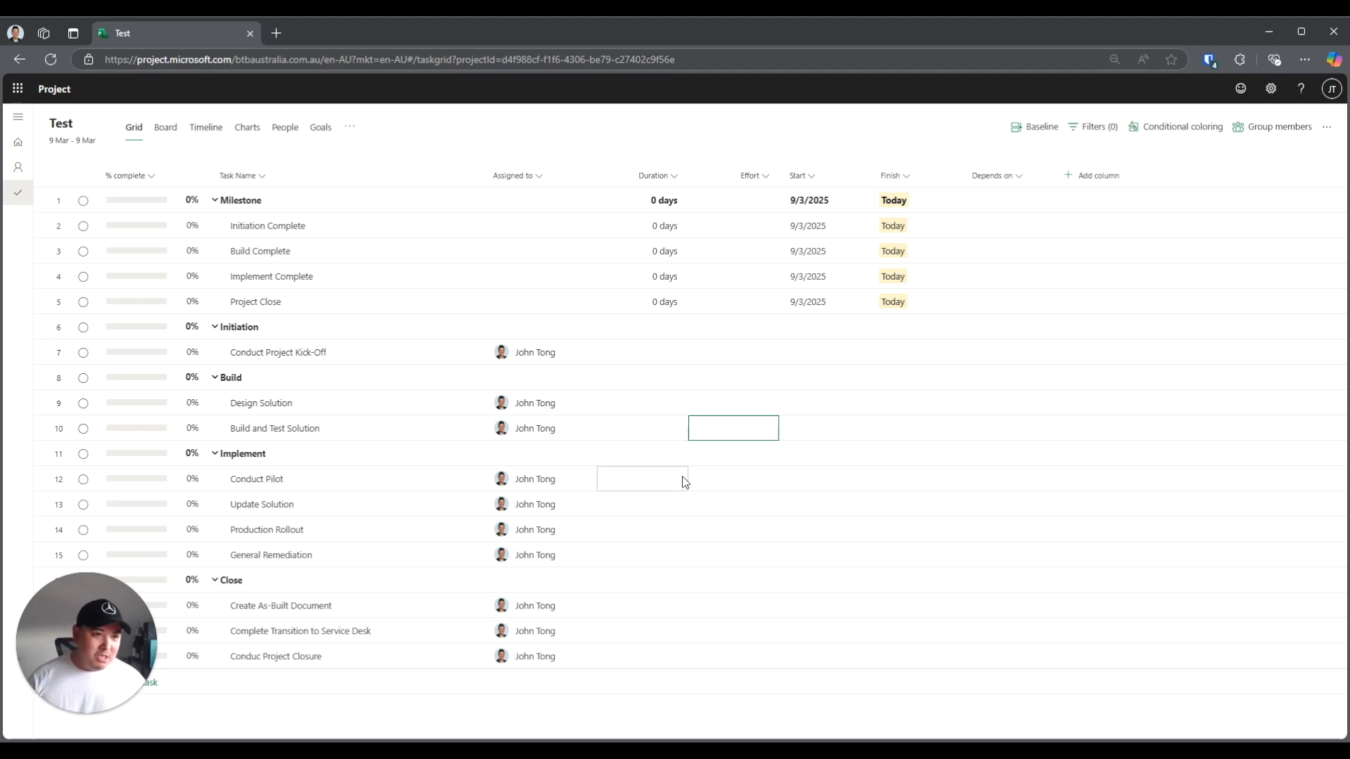
Set Conduct Project Kick-Off to a duration of 1 day and an effort of 1 hour
{"action": "left_click", "coordinate": [677, 354]}
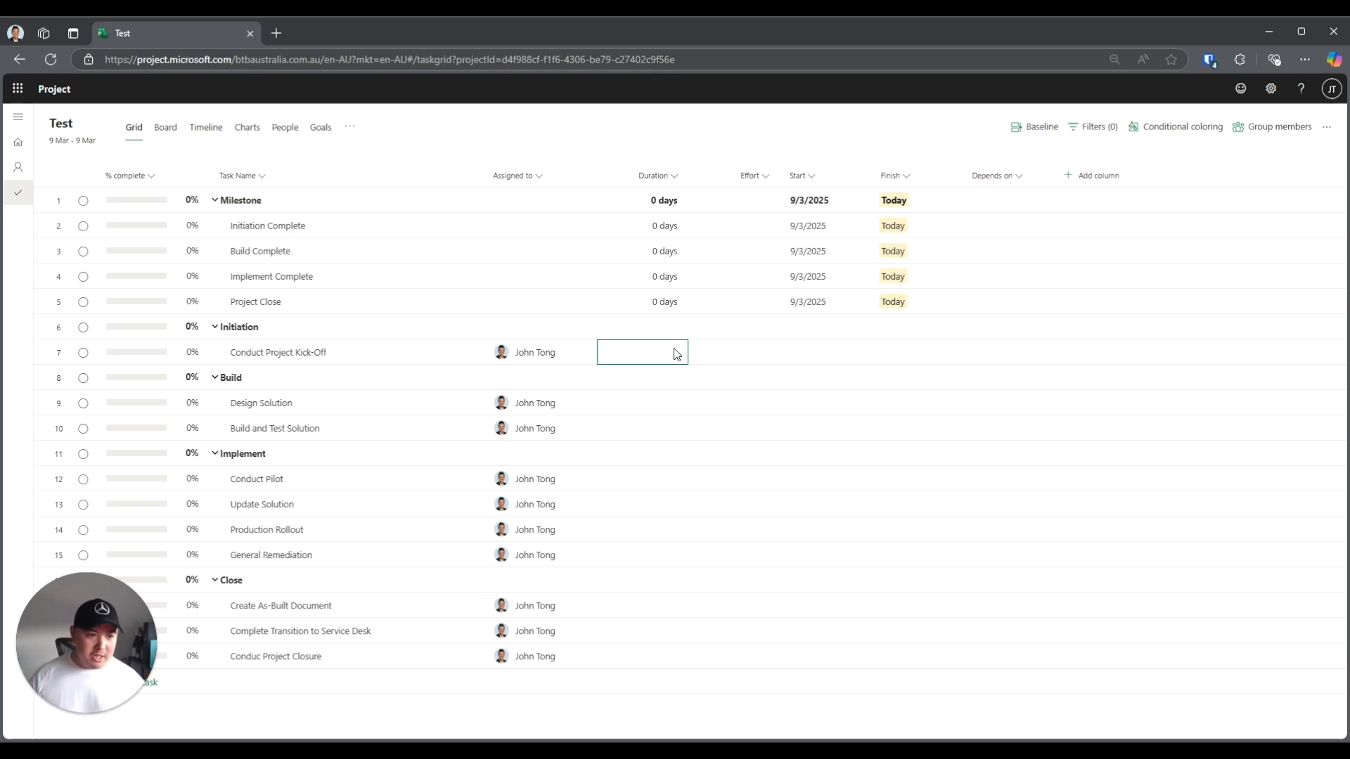
{"action": "left_click", "coordinate": [676, 354]}
{"action": "type", "text": "1dasy"}
{"action": "key", "text": "Return"}
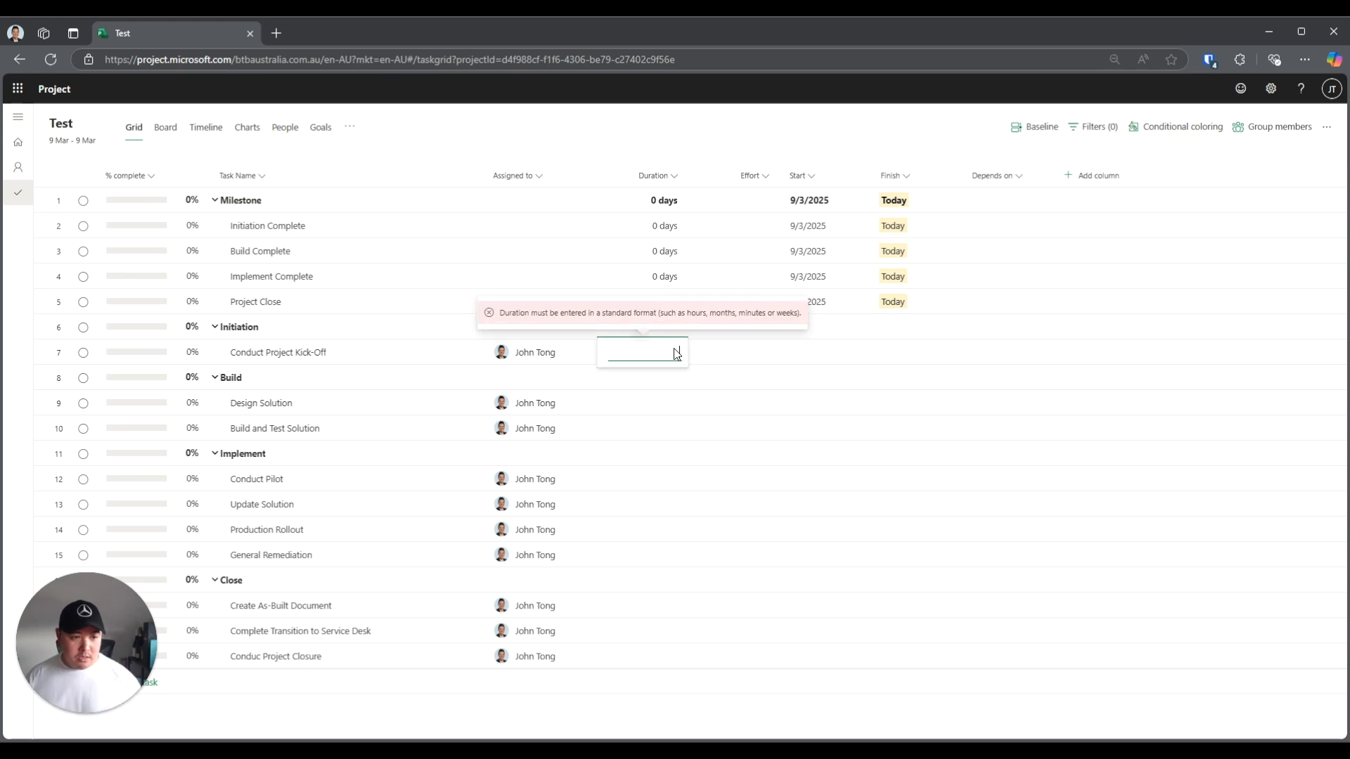
{"action": "type", "text": "1 day"}
{"action": "key", "text": "Tab"}
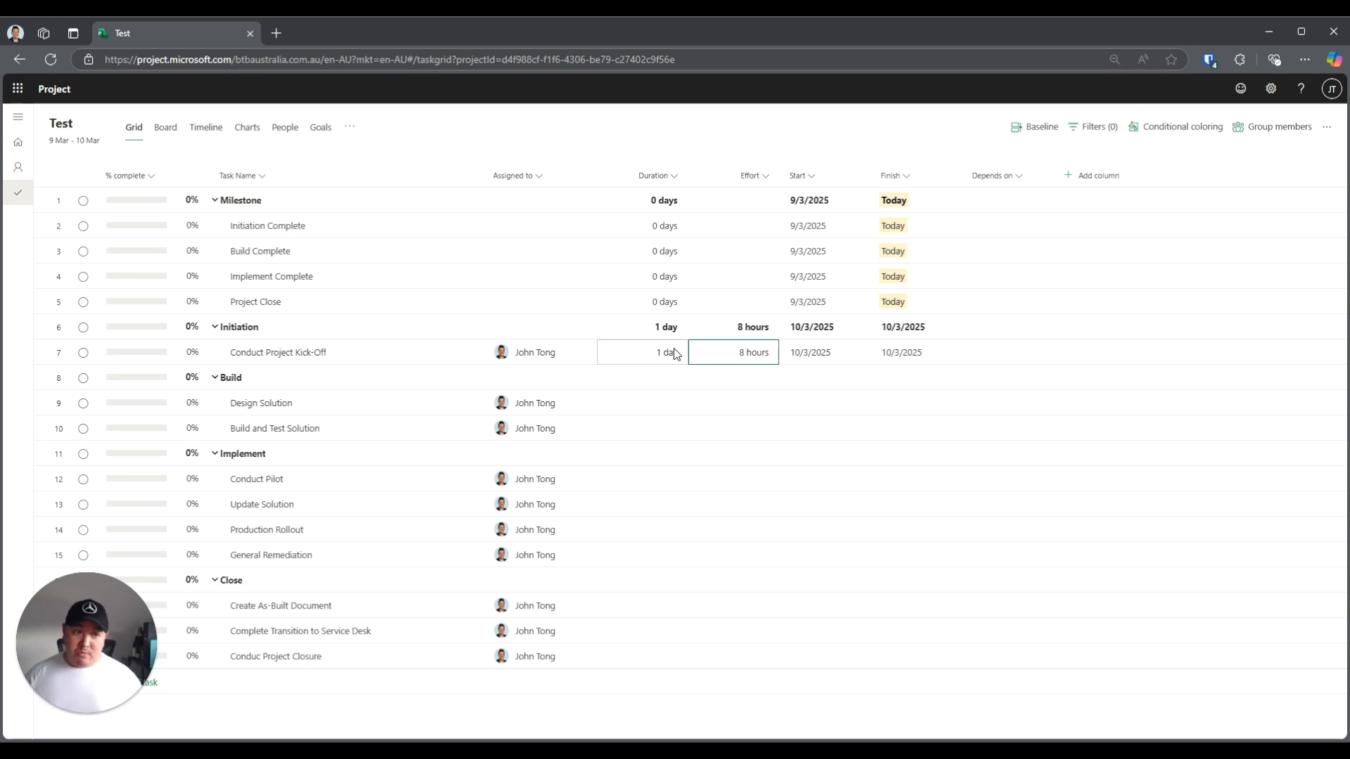
{"action": "double_click", "coordinate": [744, 356]}
{"action": "type", "text": "1 ho"}
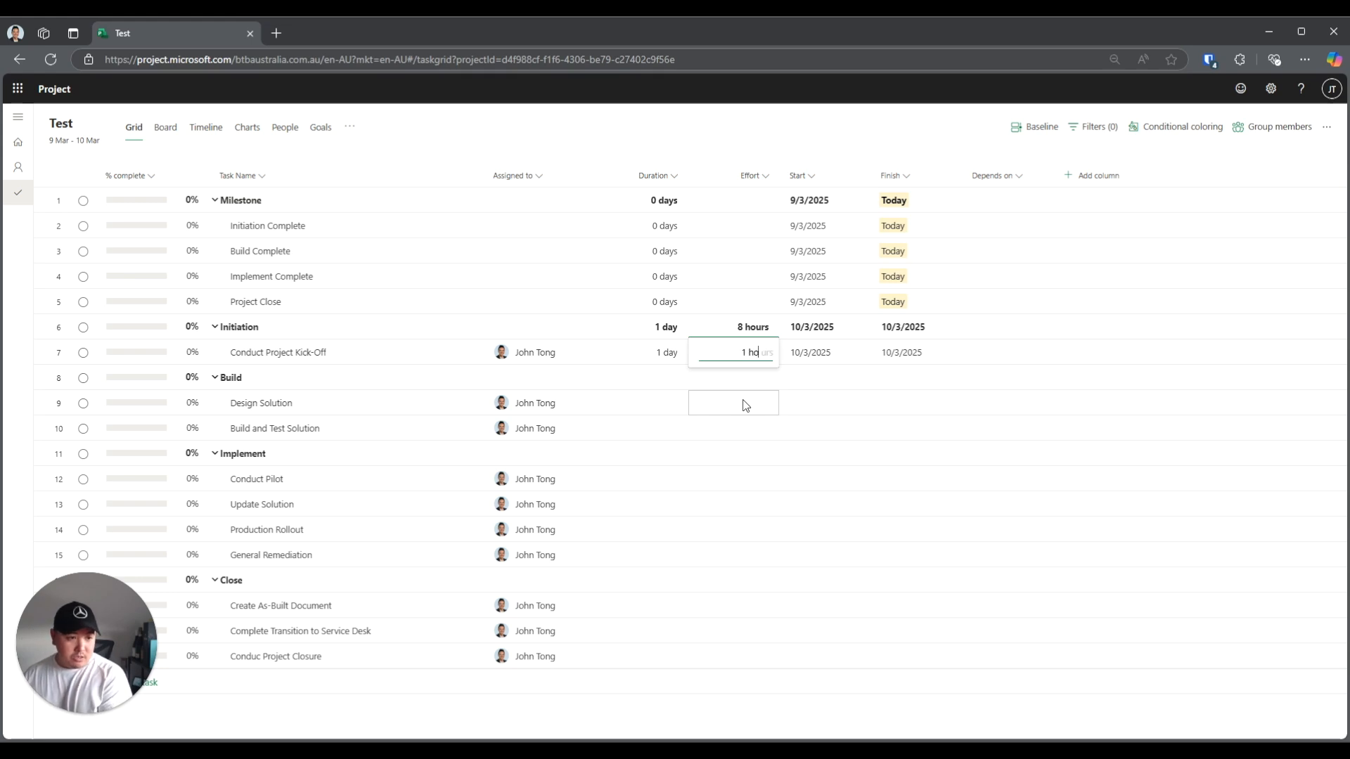
{"action": "key", "text": "Tab"}
Set the duration of Design Solution to 5 days
{"action": "double_click", "coordinate": [668, 408]}
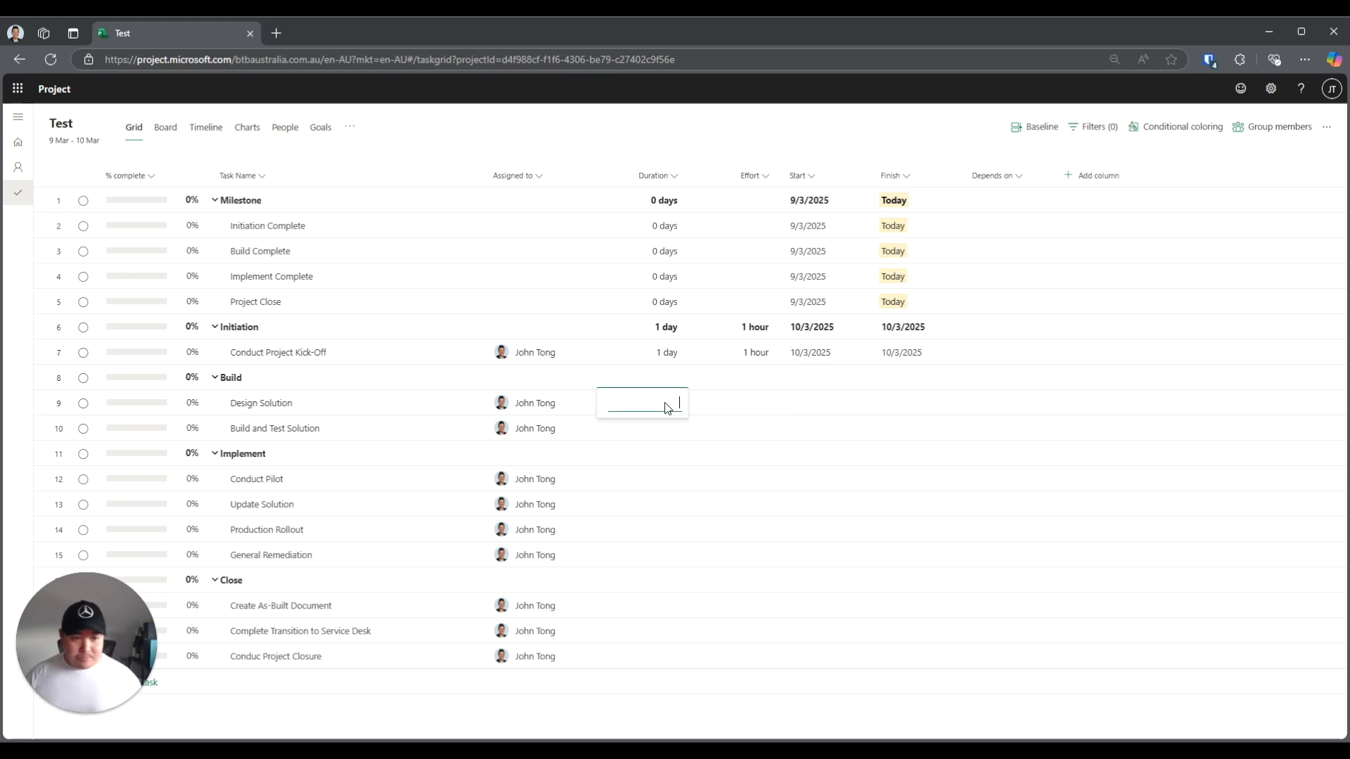
{"action": "type", "text": "5d"}
{"action": "key", "text": "Tab"}
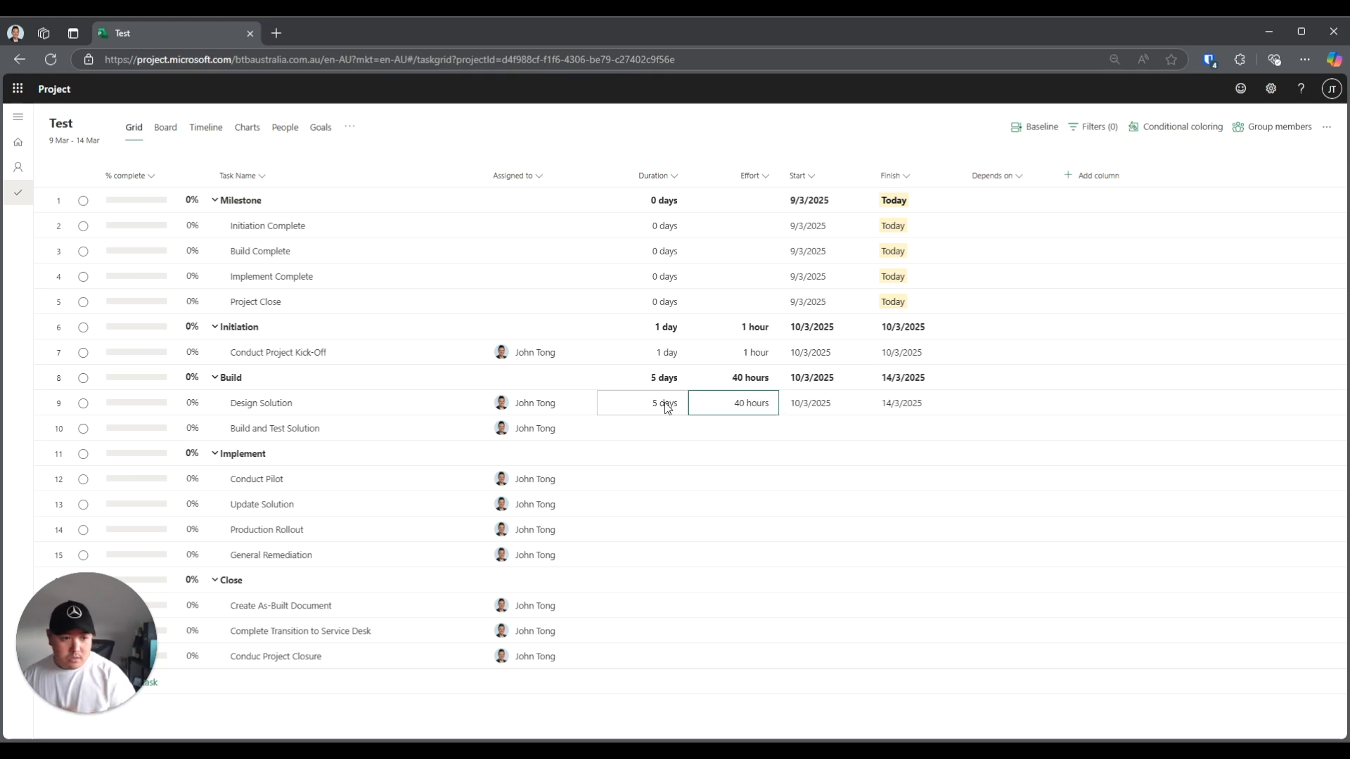
{"action": "double_click", "coordinate": [746, 406]}
{"action": "type", "text": "256"}
{"action": "key", "text": "Tab"}
Set the effort of Design Solution to 32 hours
{"action": "double_click", "coordinate": [747, 407]}
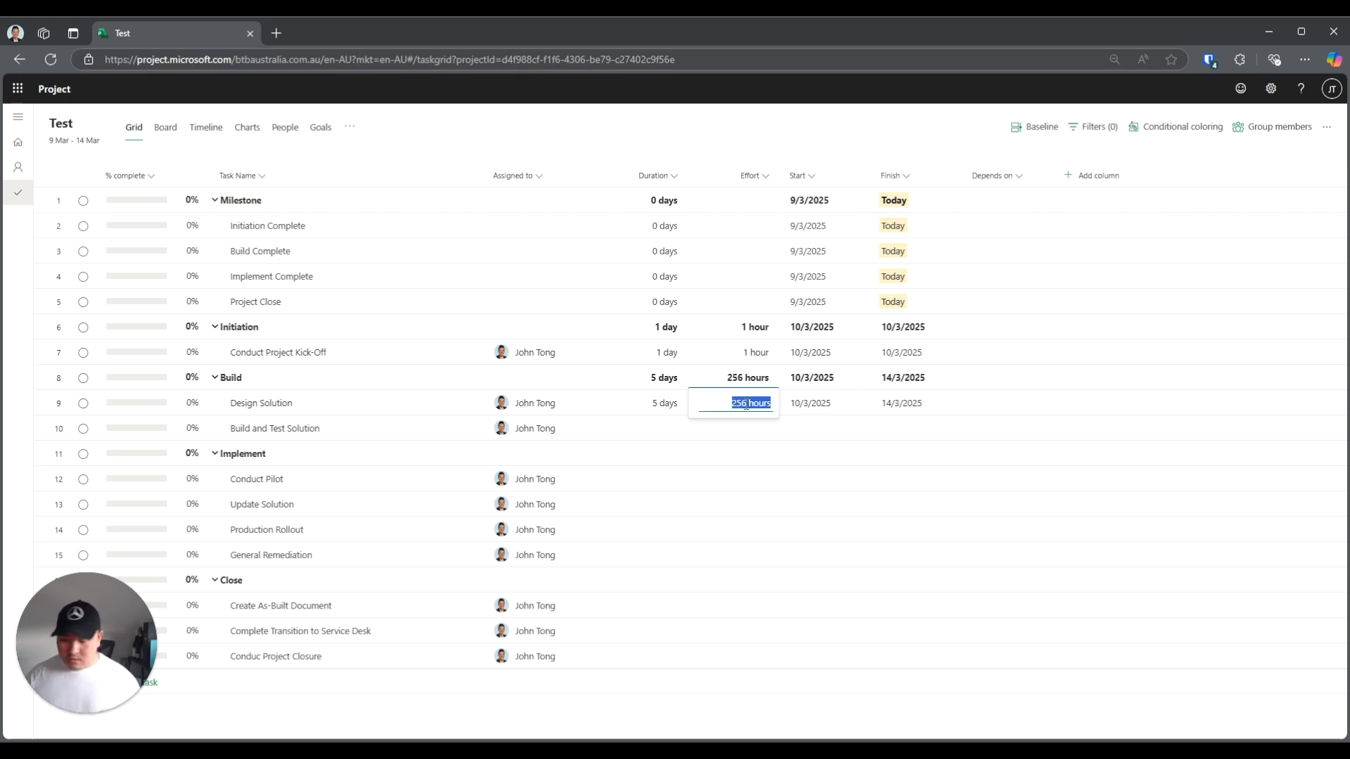
{"action": "type", "text": "32"}
{"action": "key", "text": "Tab"}
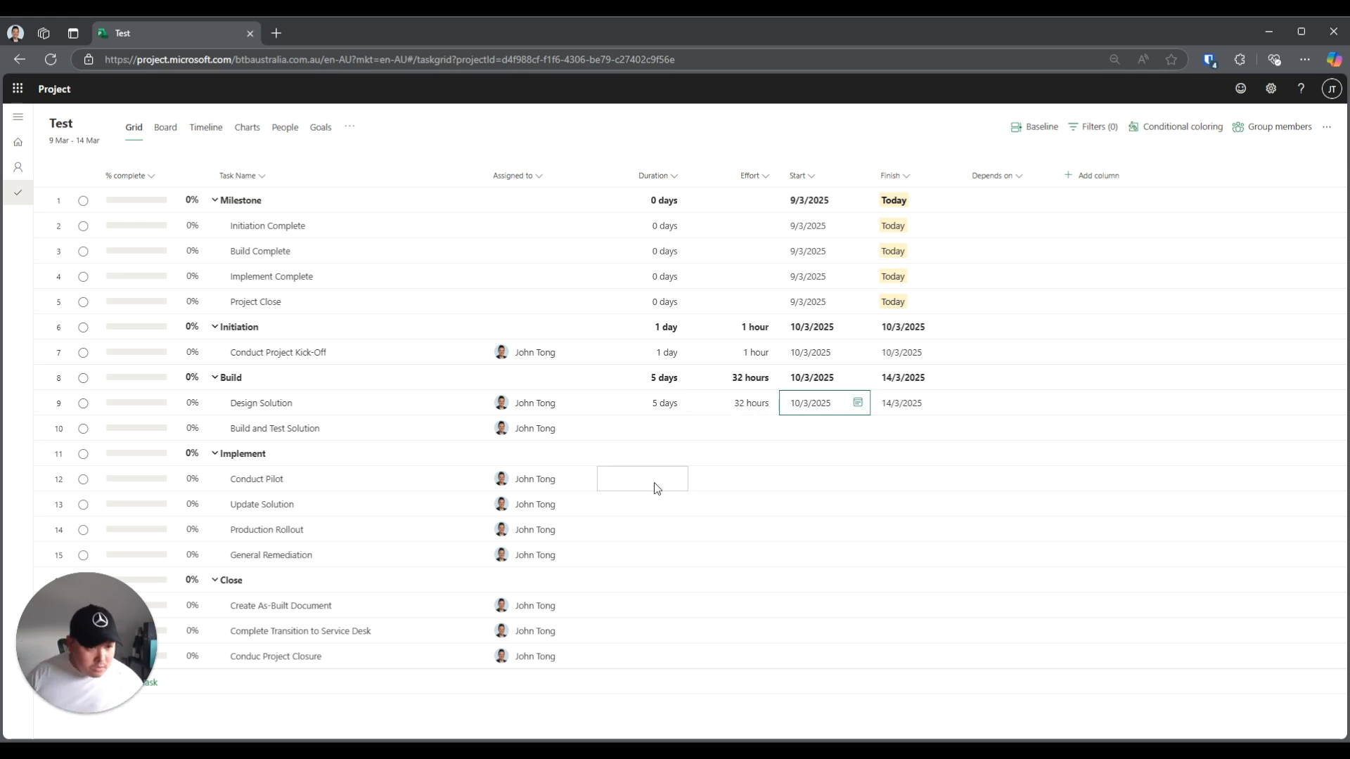
Set the duration of Build and Test Solution to 5 days
{"action": "left_click", "coordinate": [670, 425]}
{"action": "type", "text": "5 days"}
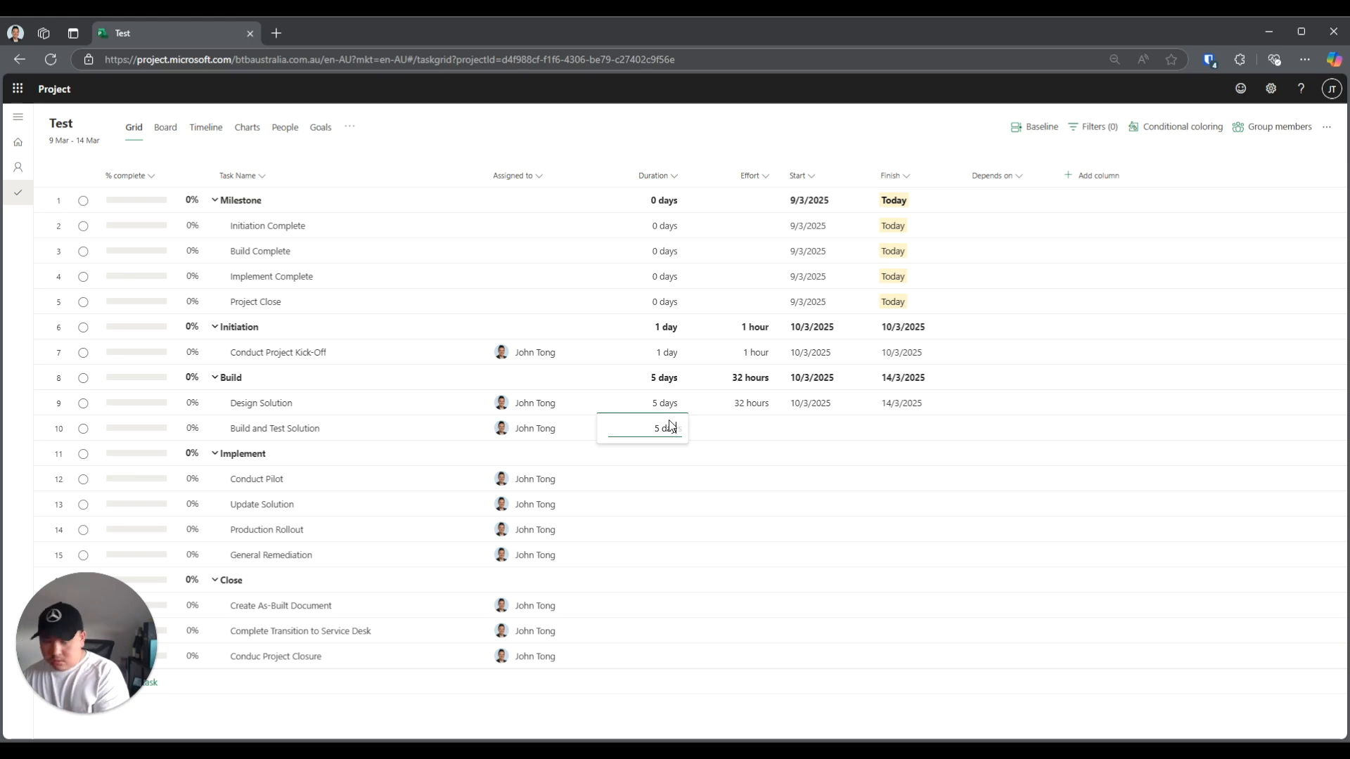
{"action": "key", "text": "Tab"}
Set Conduct Pilot to a duration of 2 weeks and an effort of 16 hours
{"action": "left_click", "coordinate": [672, 482]}
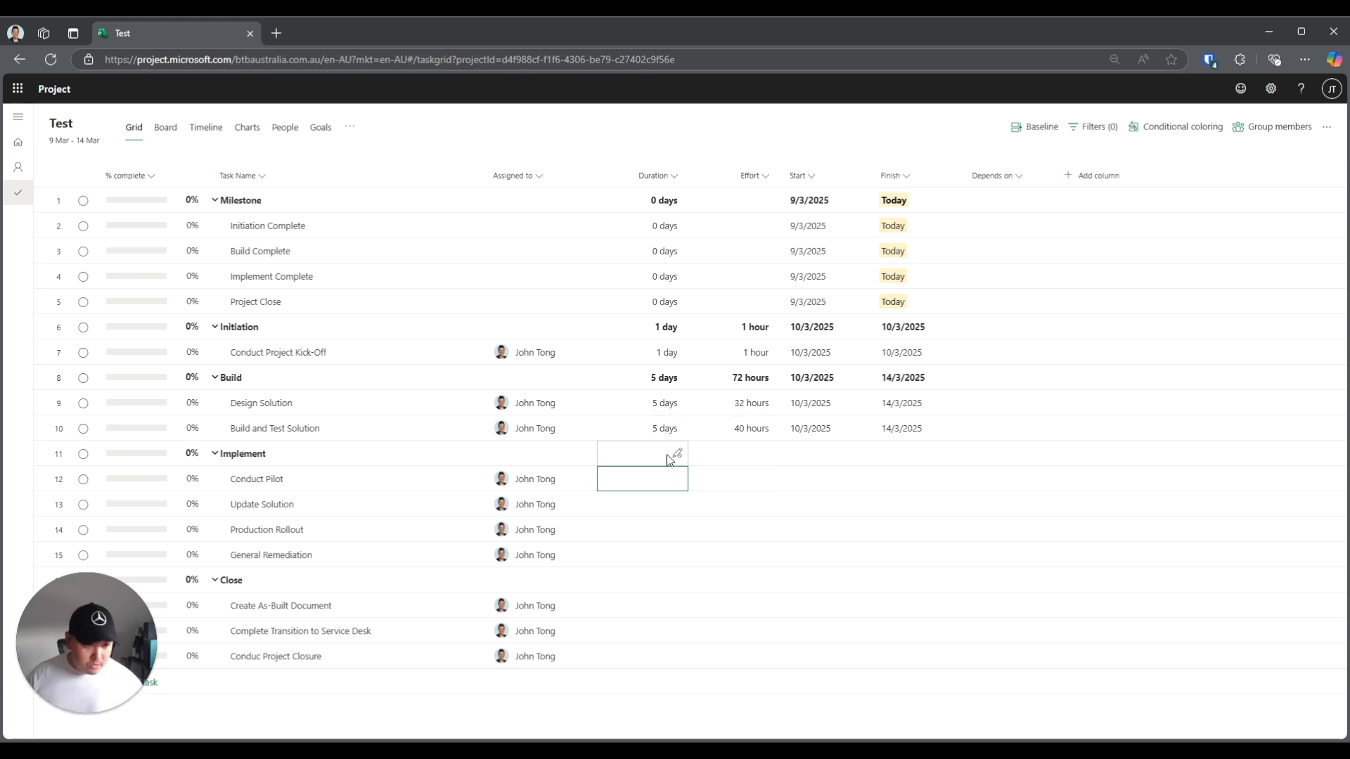
{"action": "type", "text": "2 weeks"}
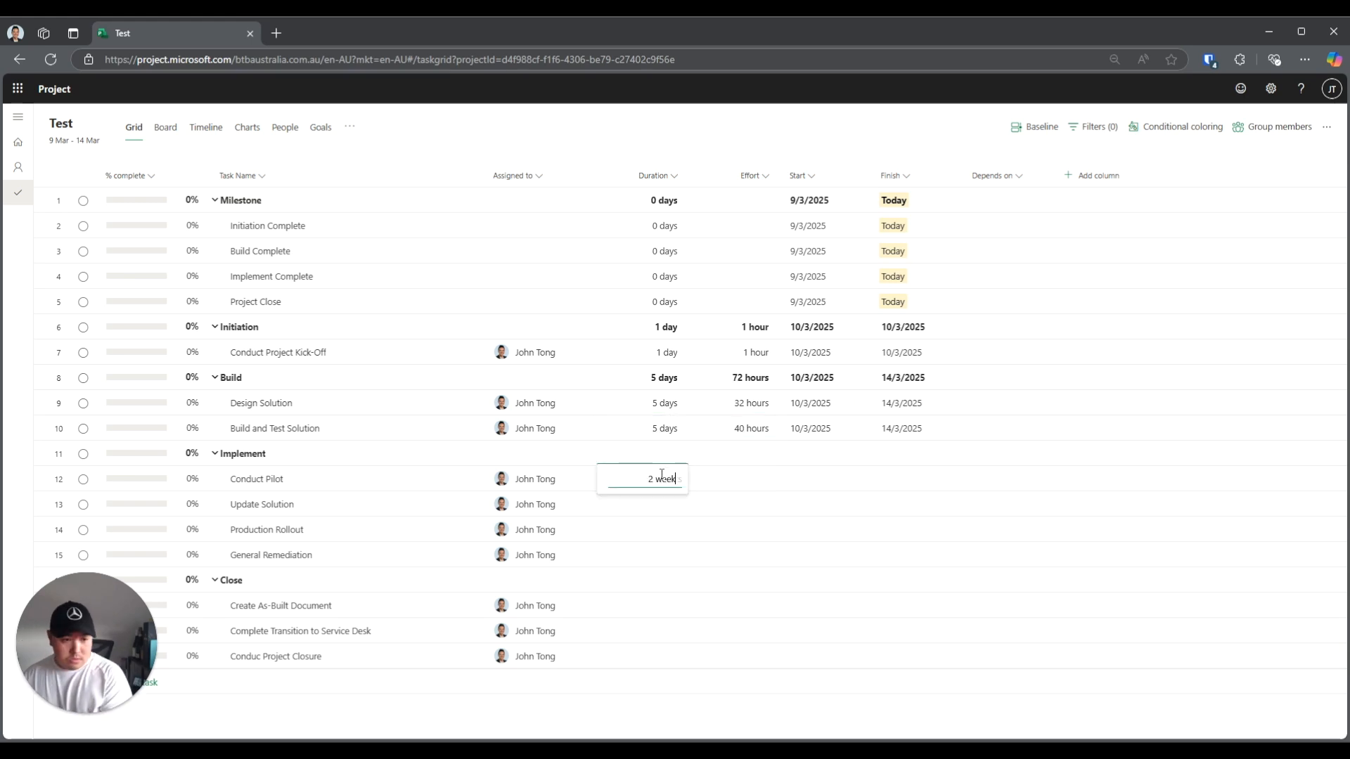
{"action": "key", "text": "Tab"}
{"action": "left_click", "coordinate": [742, 478]}
{"action": "type", "text": "16 h"}
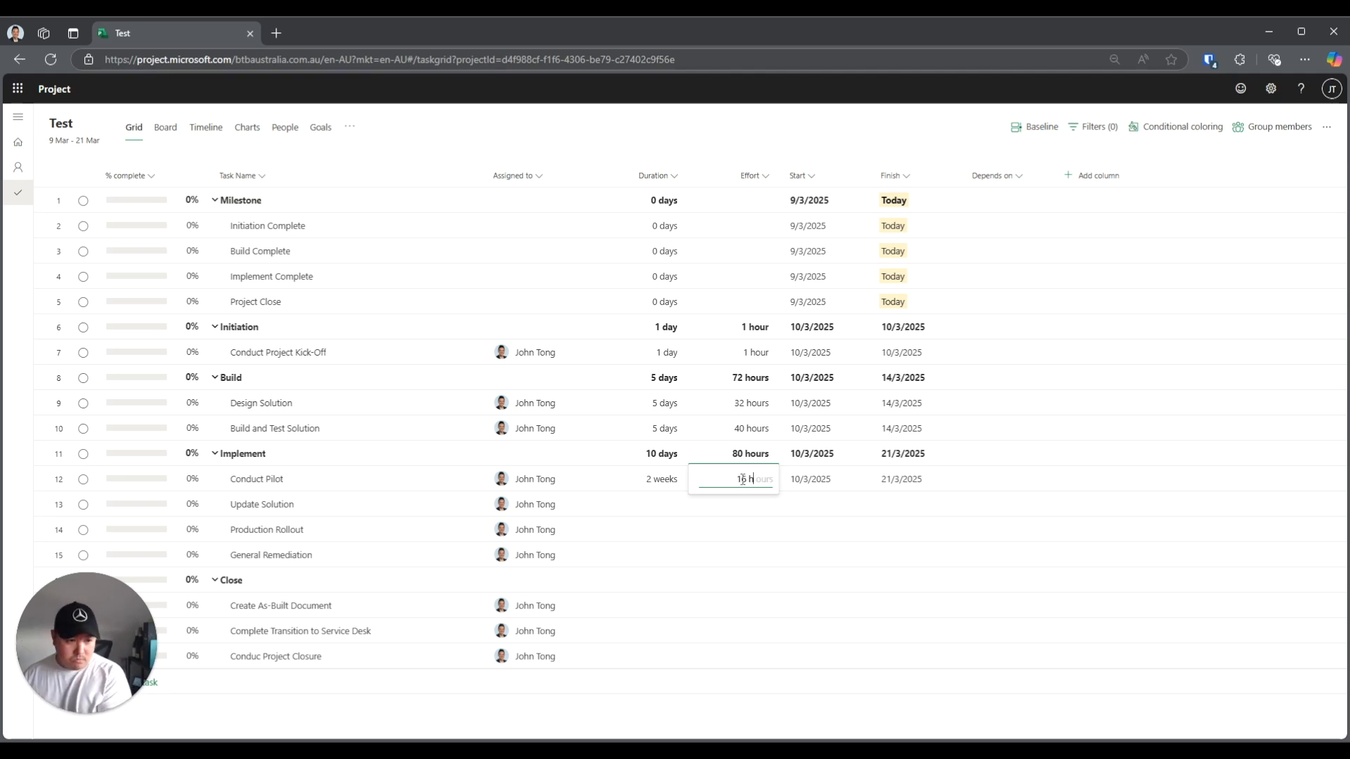
{"action": "key", "text": "Tab"}
Set Update Solution to a duration of 1 week and an effort of 24 hours
{"action": "left_click", "coordinate": [651, 505]}
{"action": "type", "text": "1 week"}
{"action": "key", "text": "Tab"}
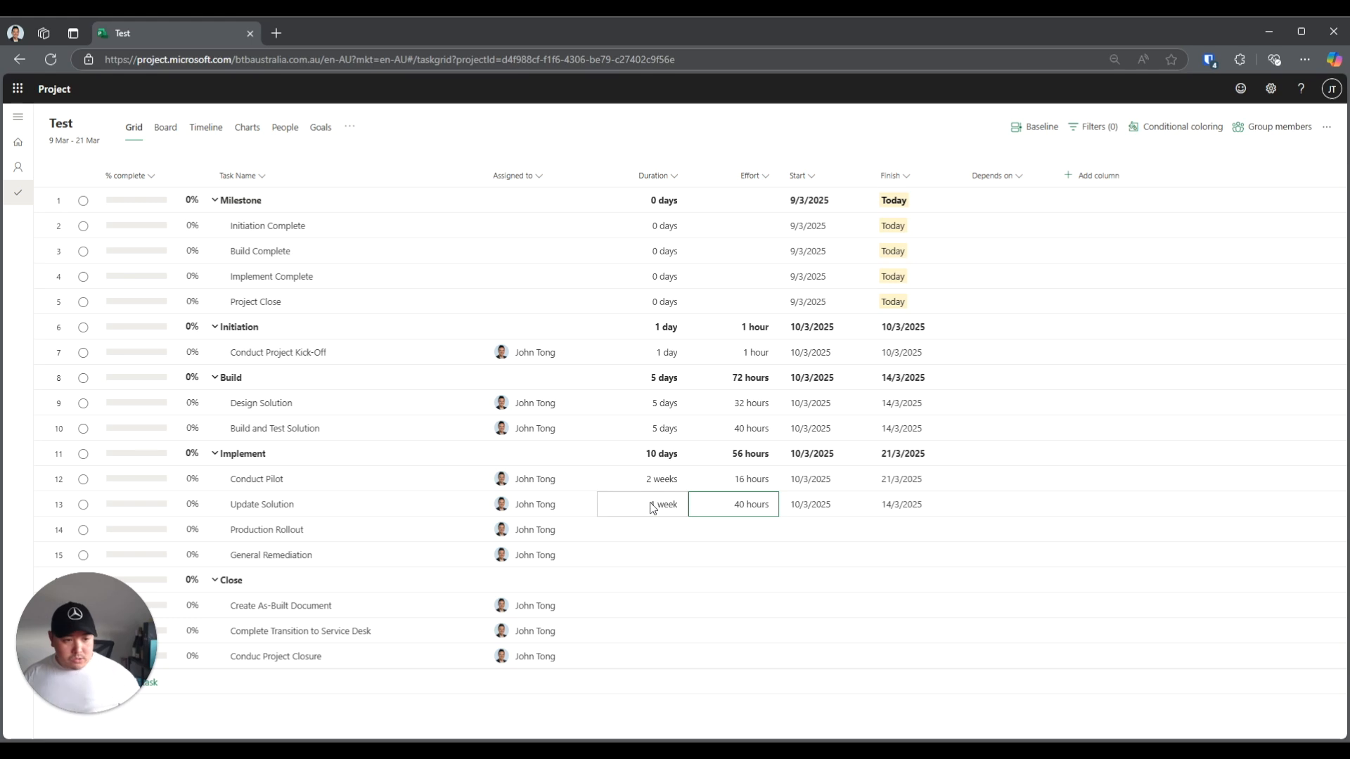
{"action": "double_click", "coordinate": [741, 505]}
{"action": "triple_click", "coordinate": [738, 506]}
{"action": "type", "text": "24 hours"}
{"action": "key", "text": "Tab"}
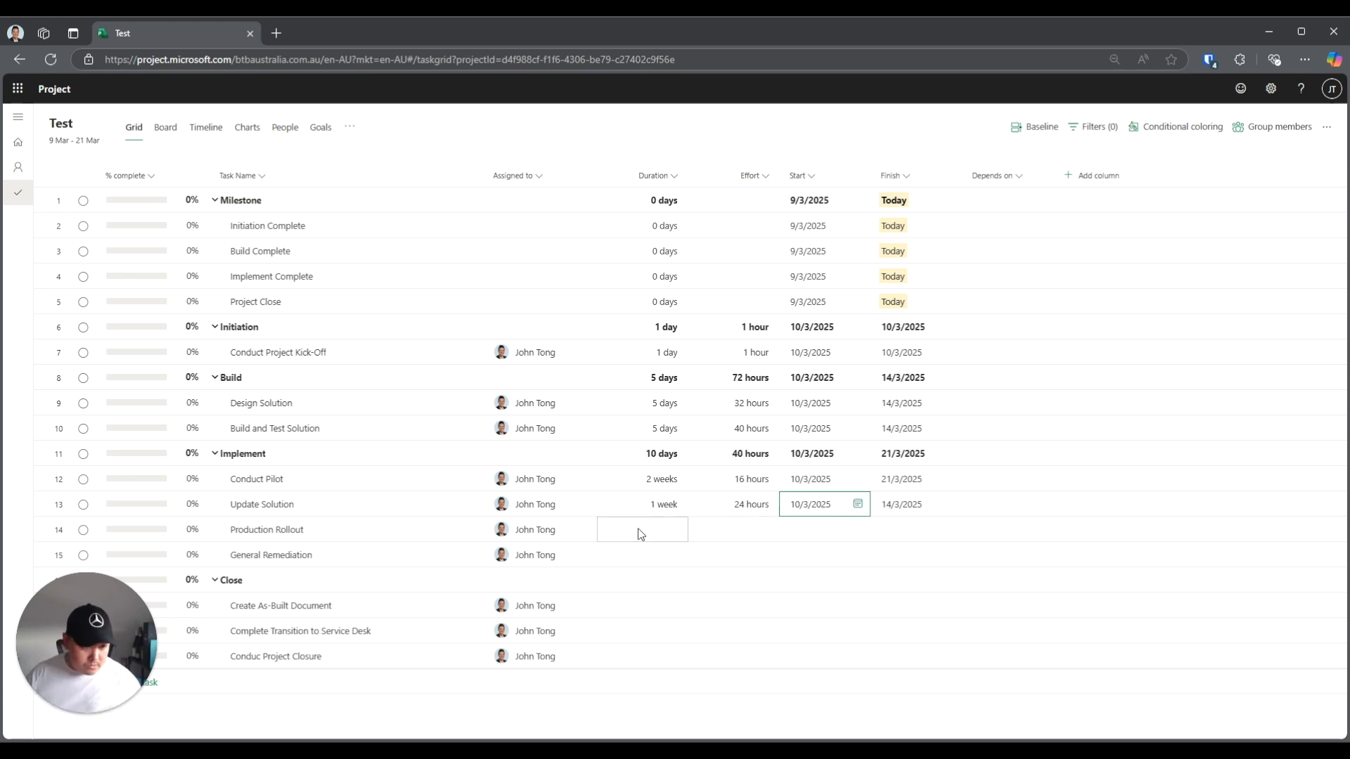
Set the durations of Production Rollout and General Remediation to 1 week each
{"action": "left_click", "coordinate": [678, 532]}
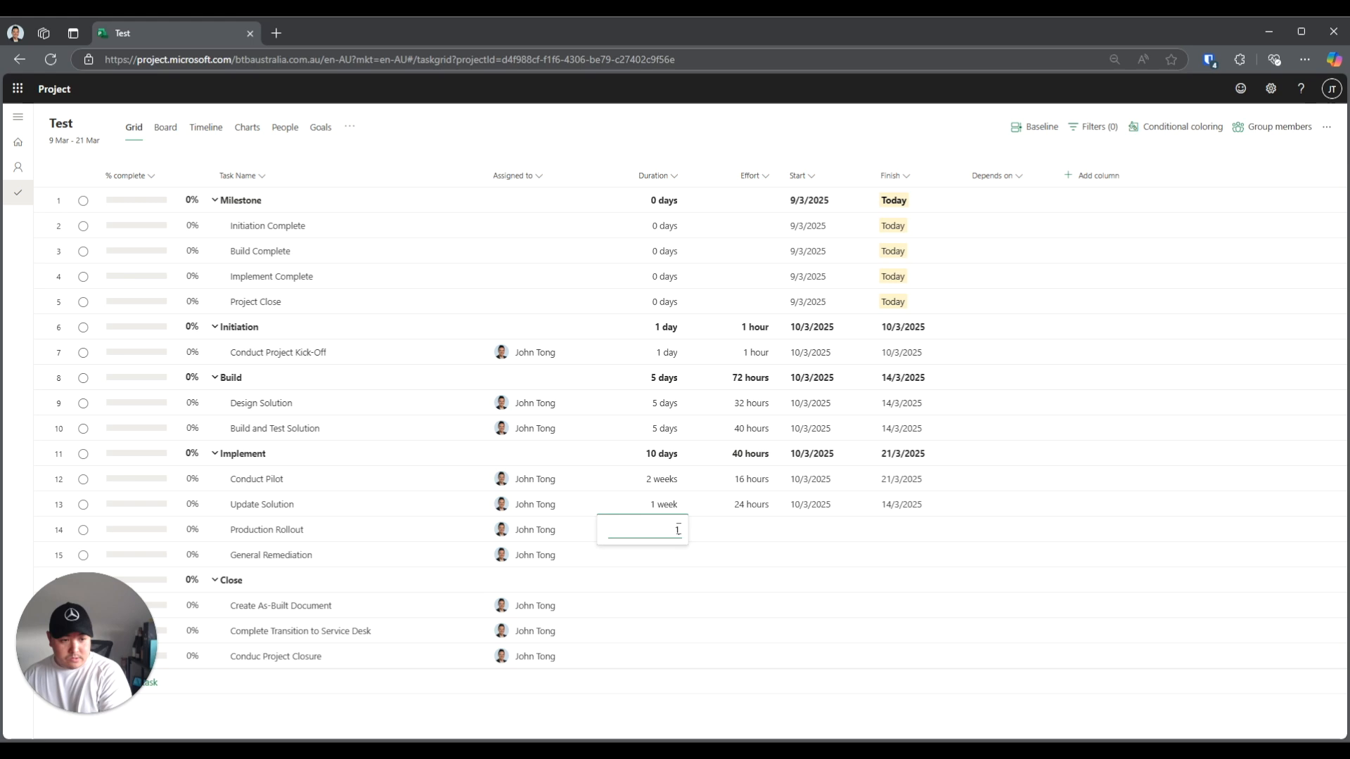
{"action": "type", "text": "1 week"}
{"action": "key", "text": "Tab"}
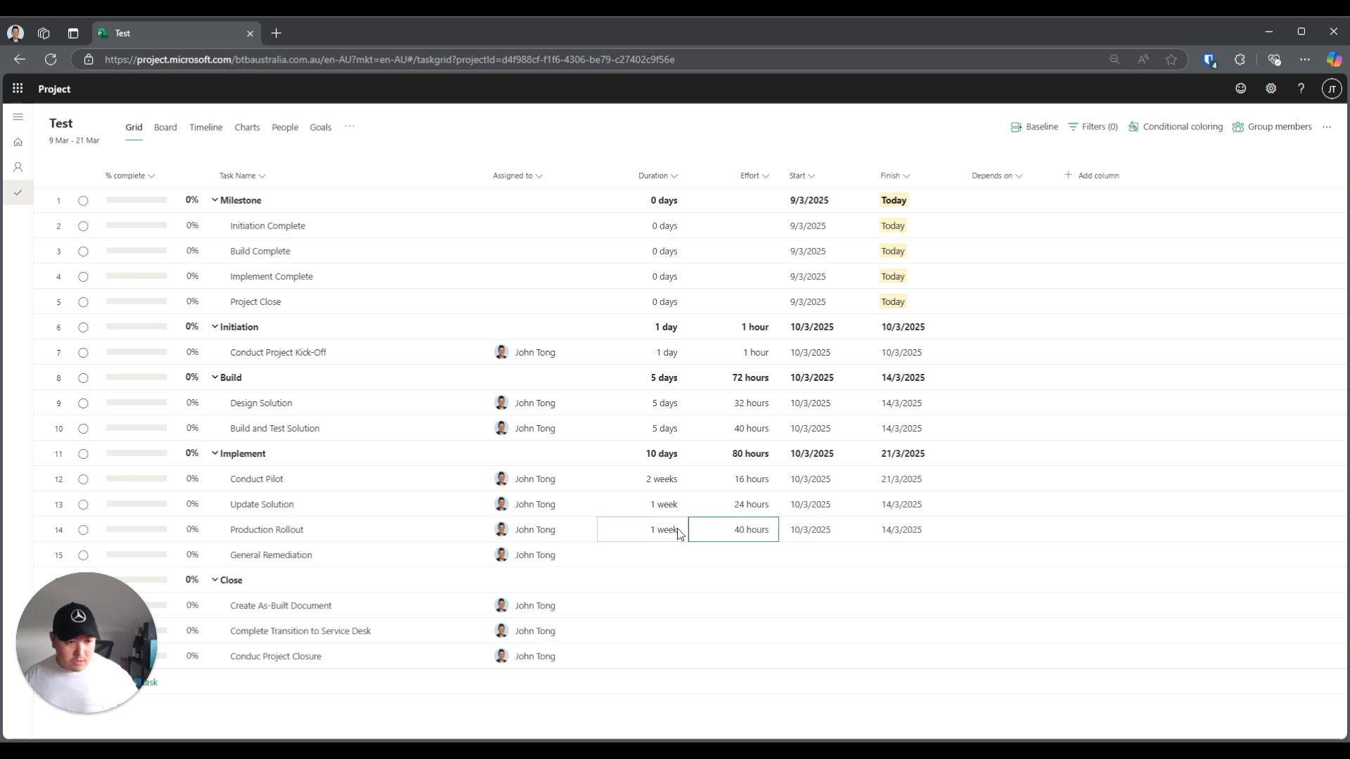
{"action": "left_click", "coordinate": [670, 556]}
{"action": "type", "text": "1 week"}
{"action": "key", "text": "Tab"}
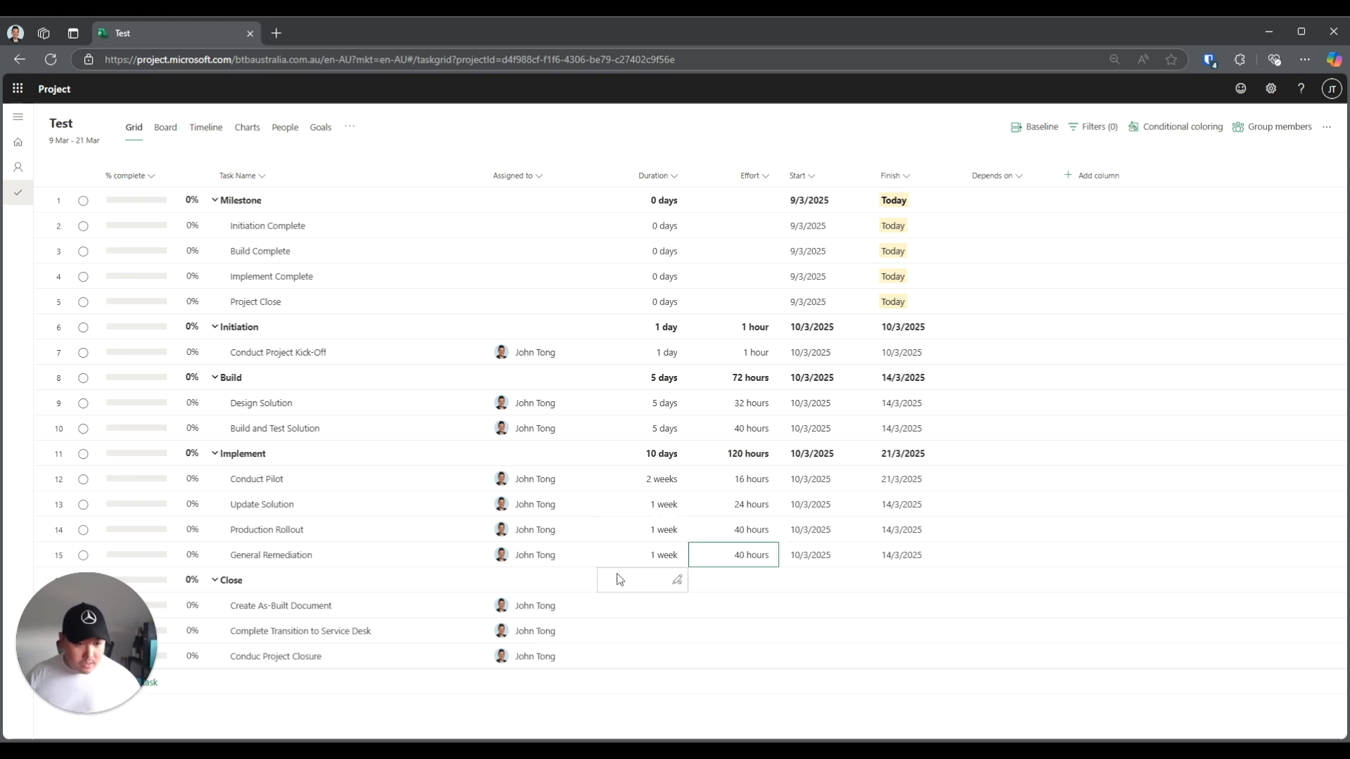
Set Create As-Built Document to a duration of 2 days and an effort of 8 hours
{"action": "left_click", "coordinate": [658, 609]}
{"action": "type", "text": "2 d"}
{"action": "key", "text": "Tab"}
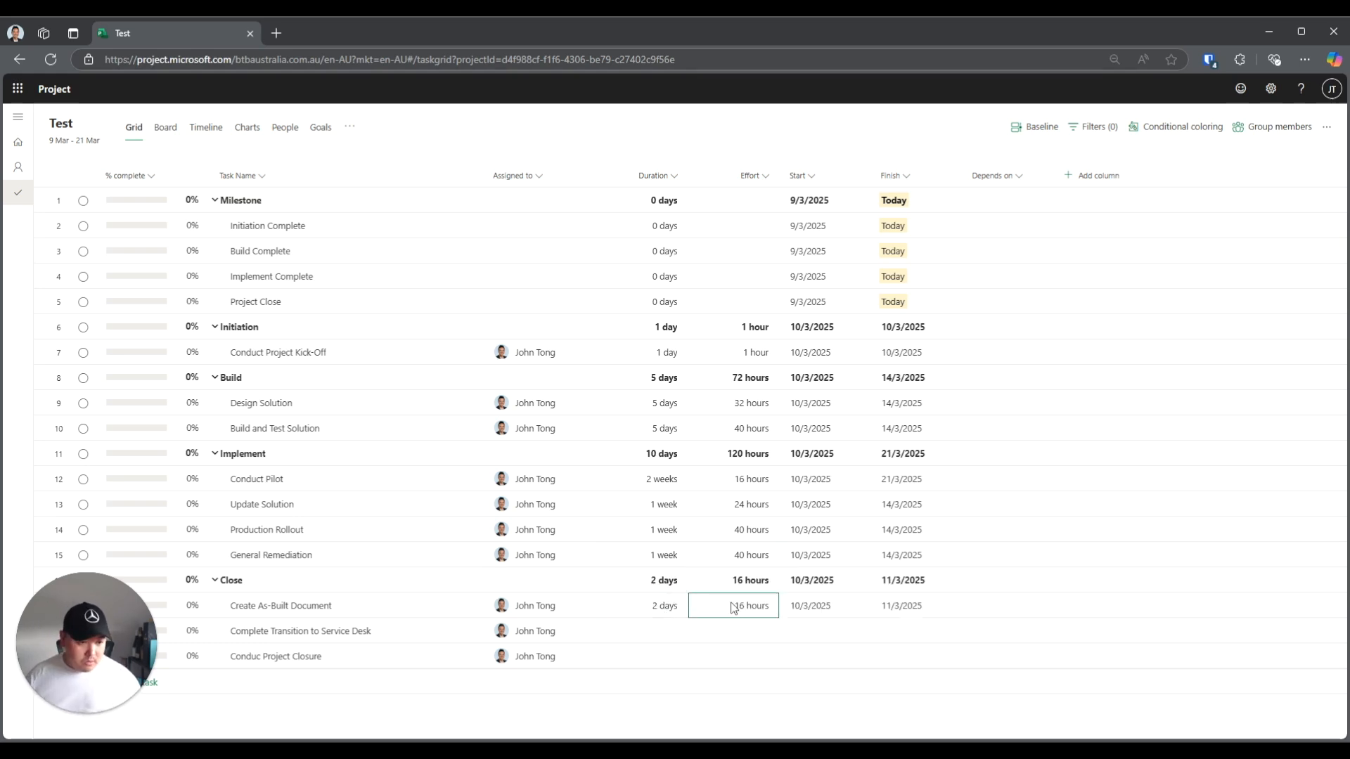
{"action": "type", "text": "1"}
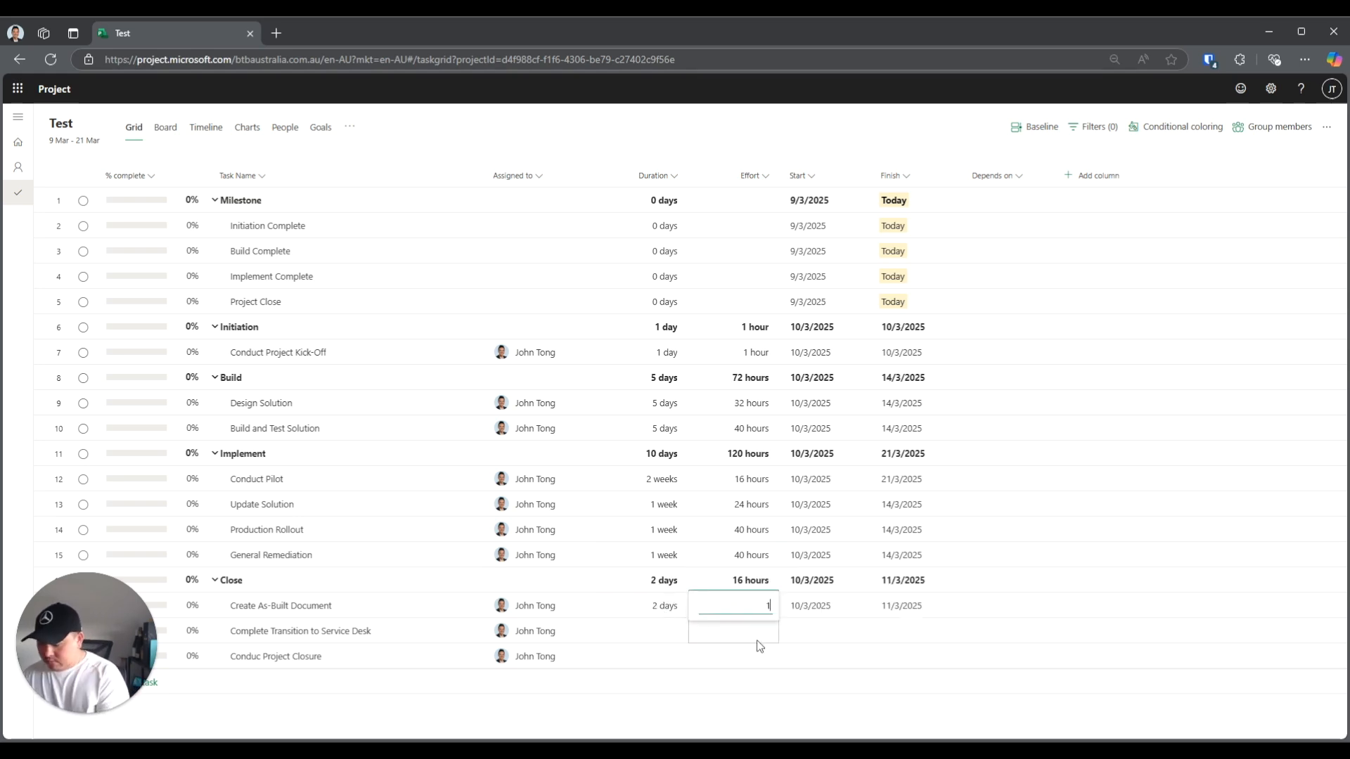
{"action": "key", "text": "BackSpace"}
{"action": "type", "text": "8h"}
{"action": "key", "text": "Tab"}
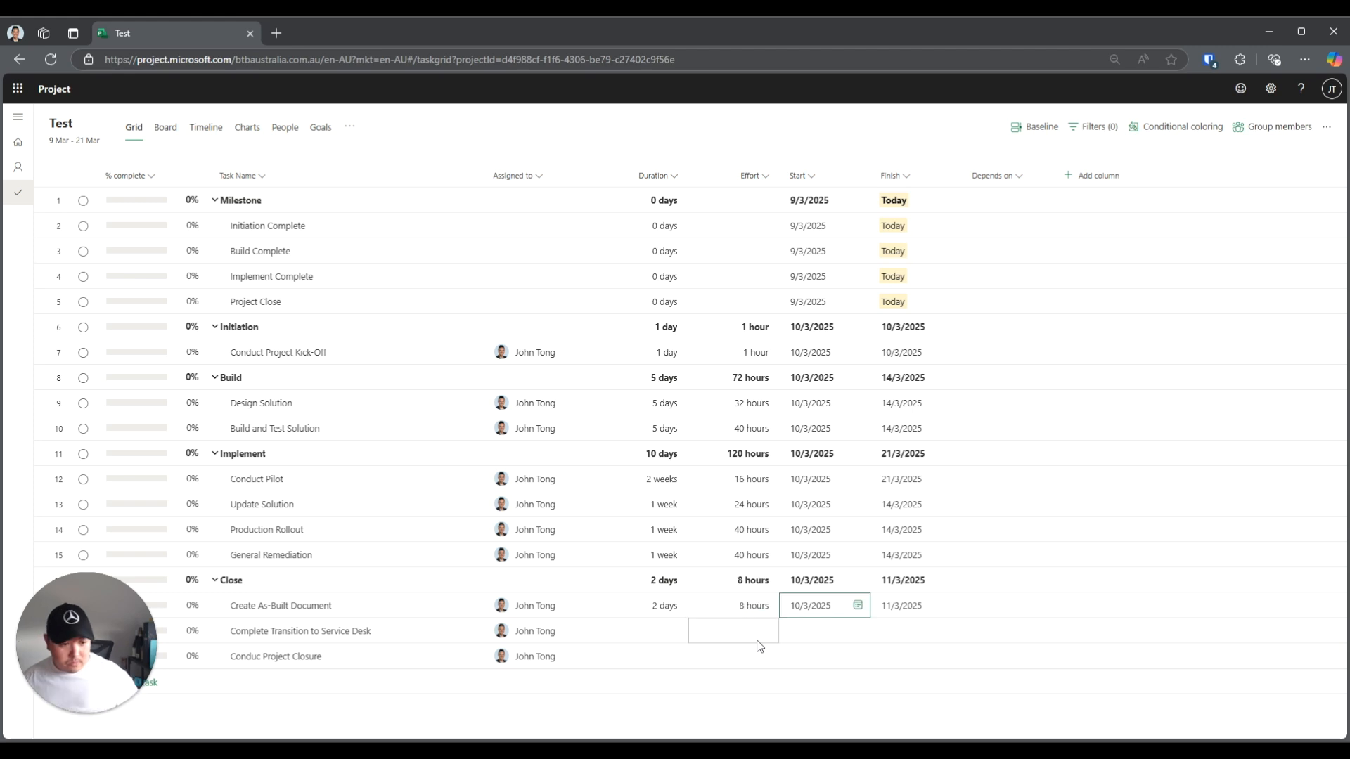
Set Complete Transition to Service Desk to a duration of 1 day and an effort of 1 hour
{"action": "left_click", "coordinate": [663, 638]}
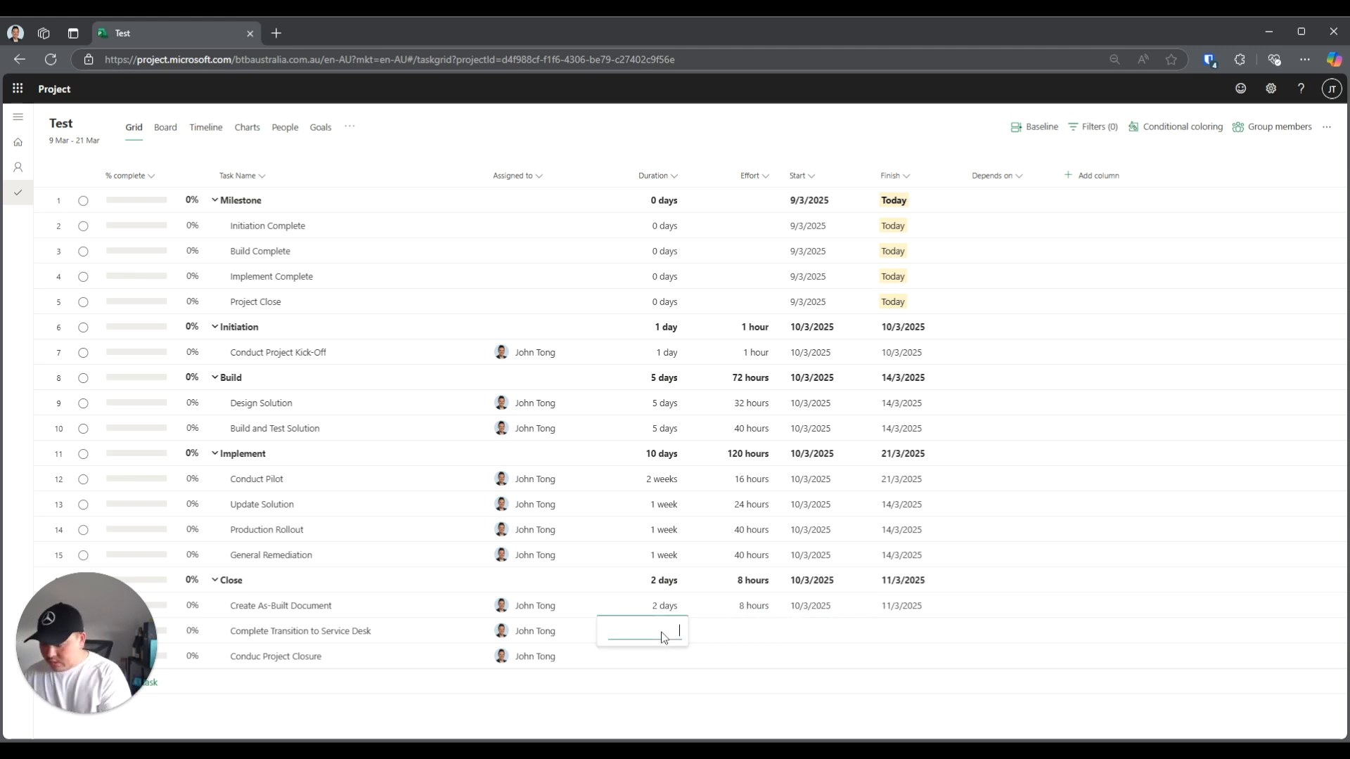
{"action": "type", "text": "1d"}
{"action": "key", "text": "Tab"}
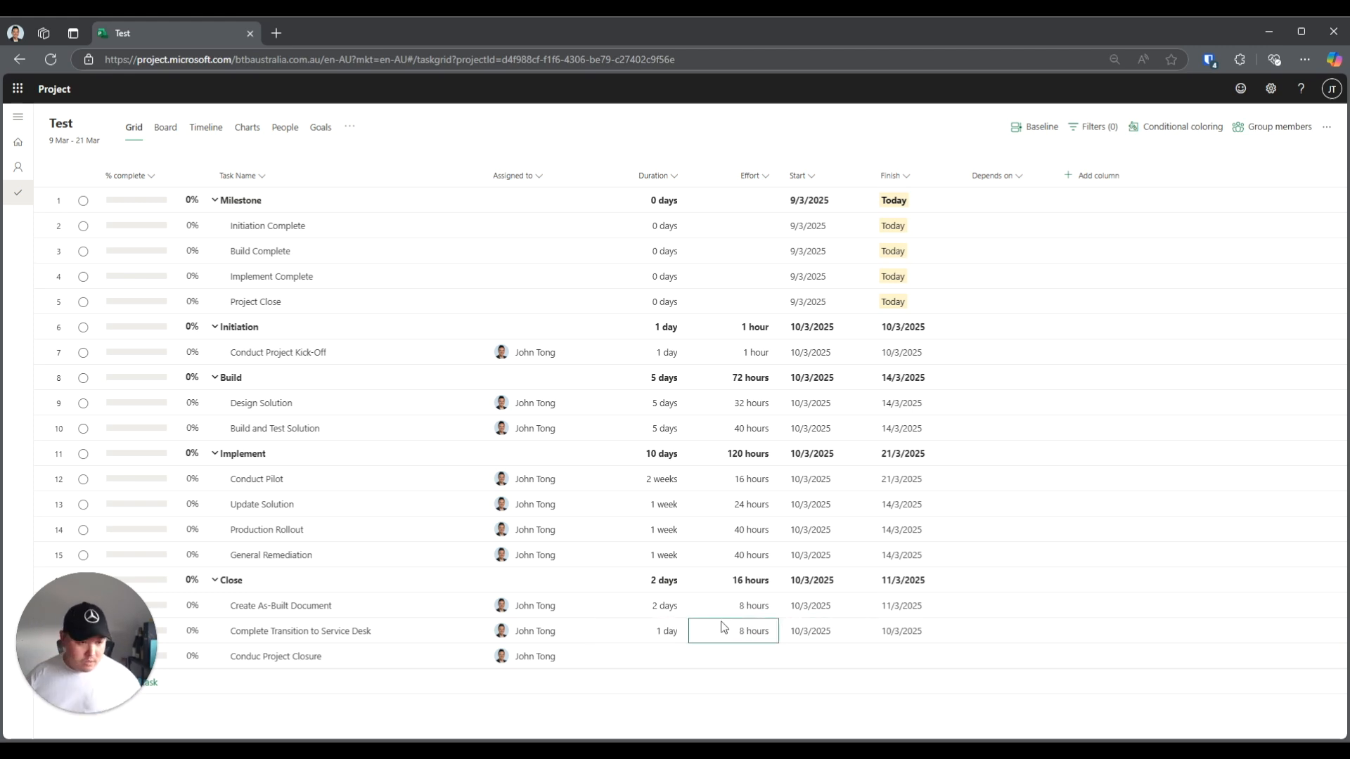
{"action": "left_click", "coordinate": [746, 632]}
{"action": "key", "text": "BackSpace"}
{"action": "type", "text": "1h"}
{"action": "key", "text": "Tab"}
Set Conduc Project Closure to a duration of 1 day and an effort of 1 hour
{"action": "left_click", "coordinate": [654, 661]}
{"action": "type", "text": "1 d"}
{"action": "key", "text": "Tab"}
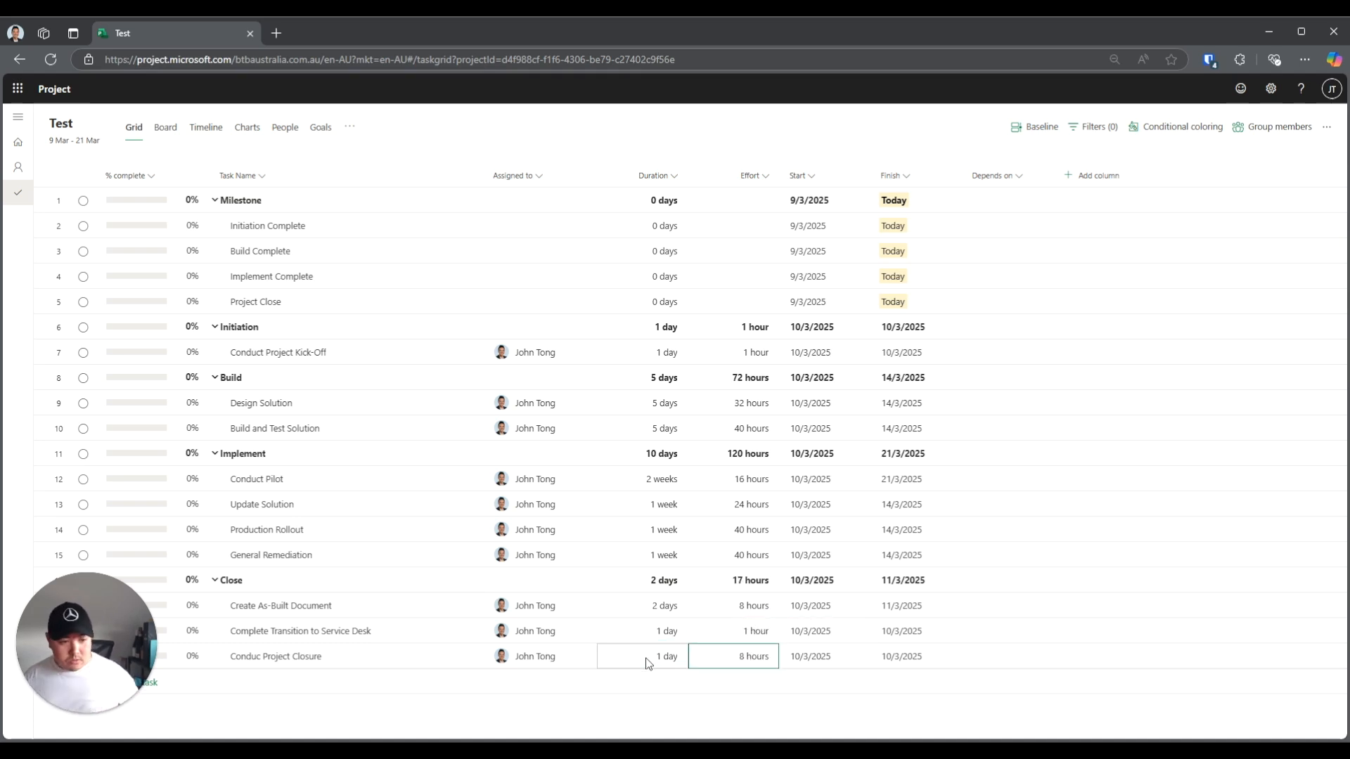
{"action": "left_click", "coordinate": [749, 654]}
{"action": "type", "text": "1h"}
{"action": "key", "text": "Tab"}
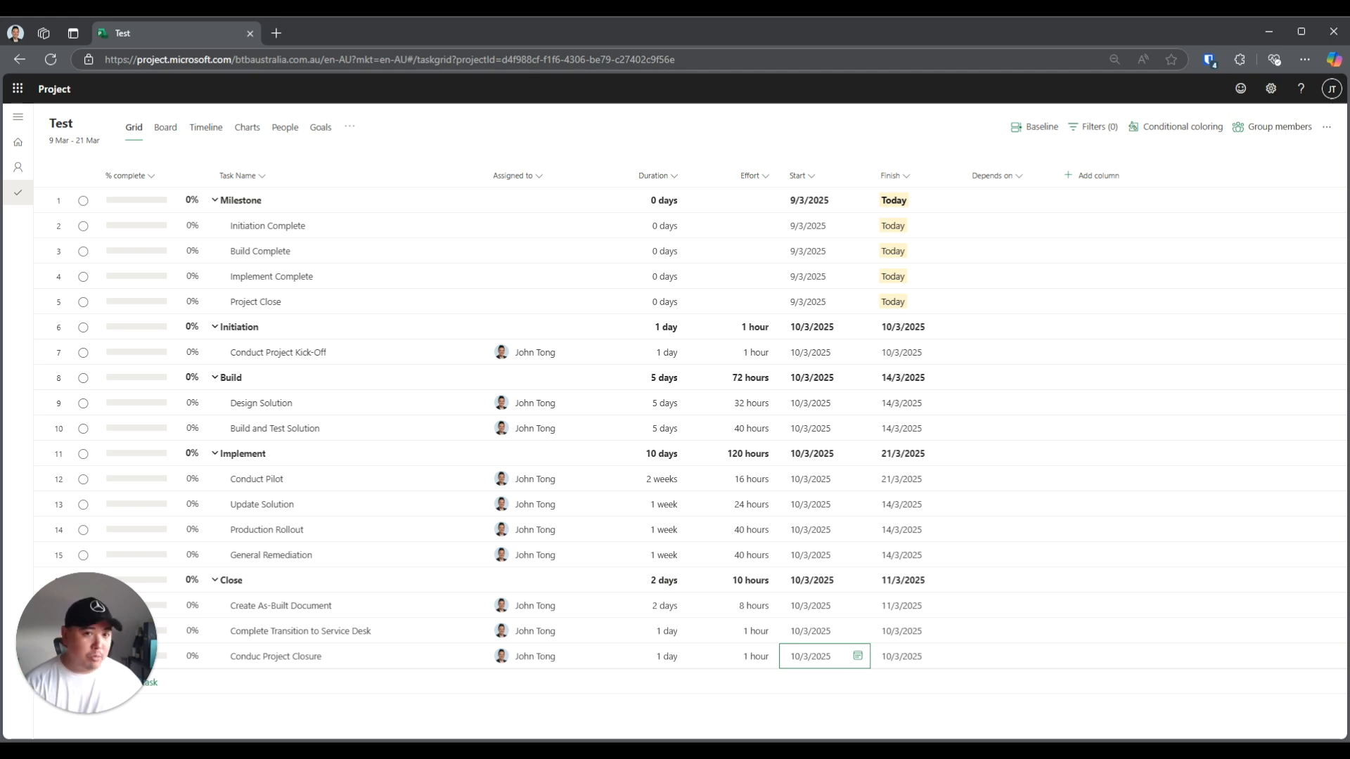
Set the plan's start date to 09/03/2025 in the project details
{"action": "left_click", "coordinate": [62, 123]}
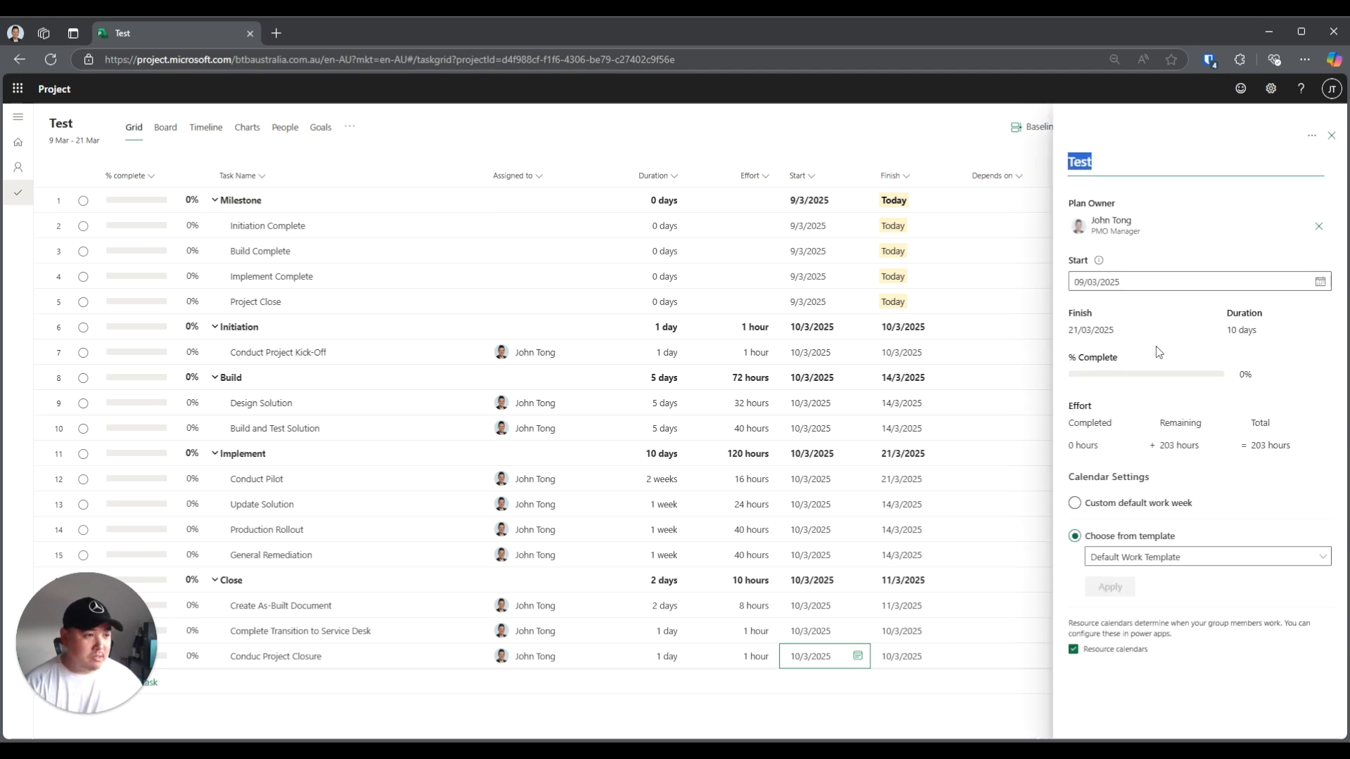
{"action": "left_click", "coordinate": [1320, 282]}
{"action": "left_click", "coordinate": [1079, 392]}
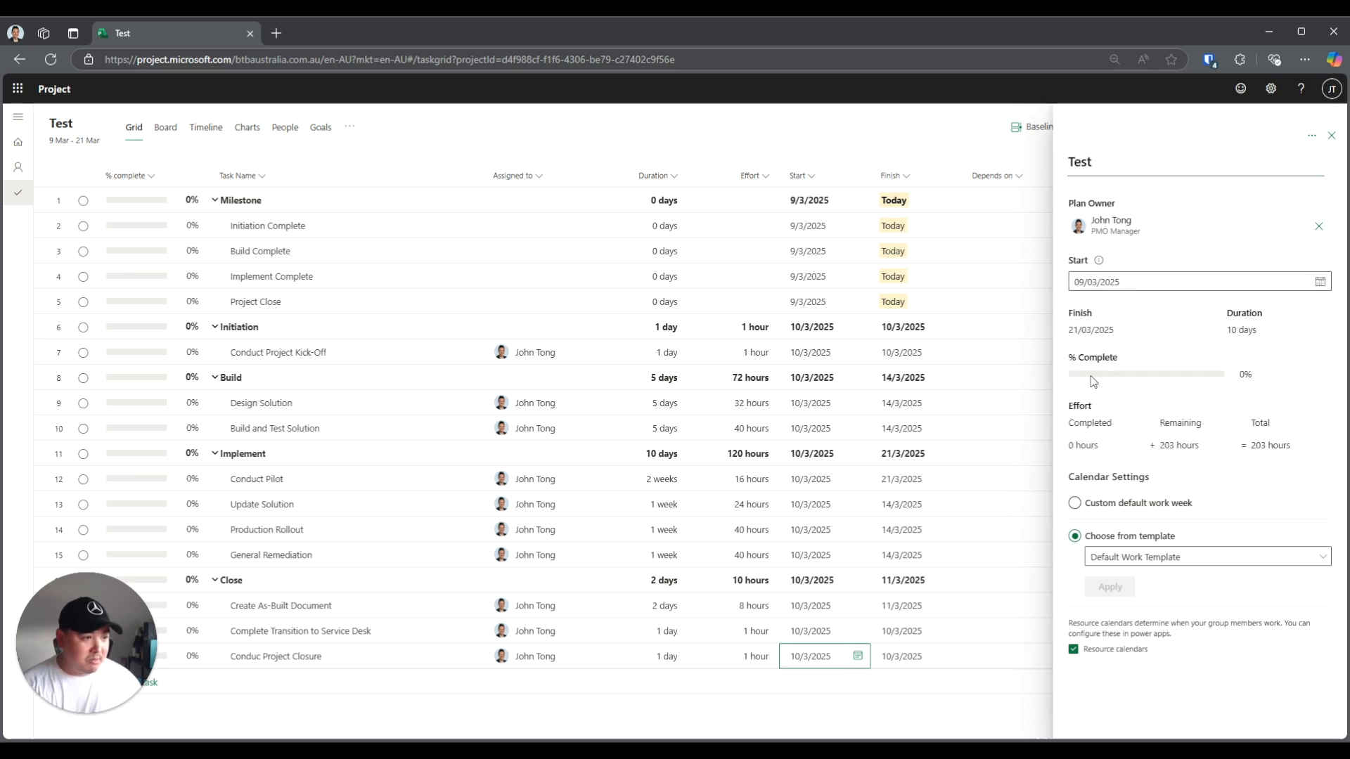
{"action": "left_click", "coordinate": [1331, 136]}
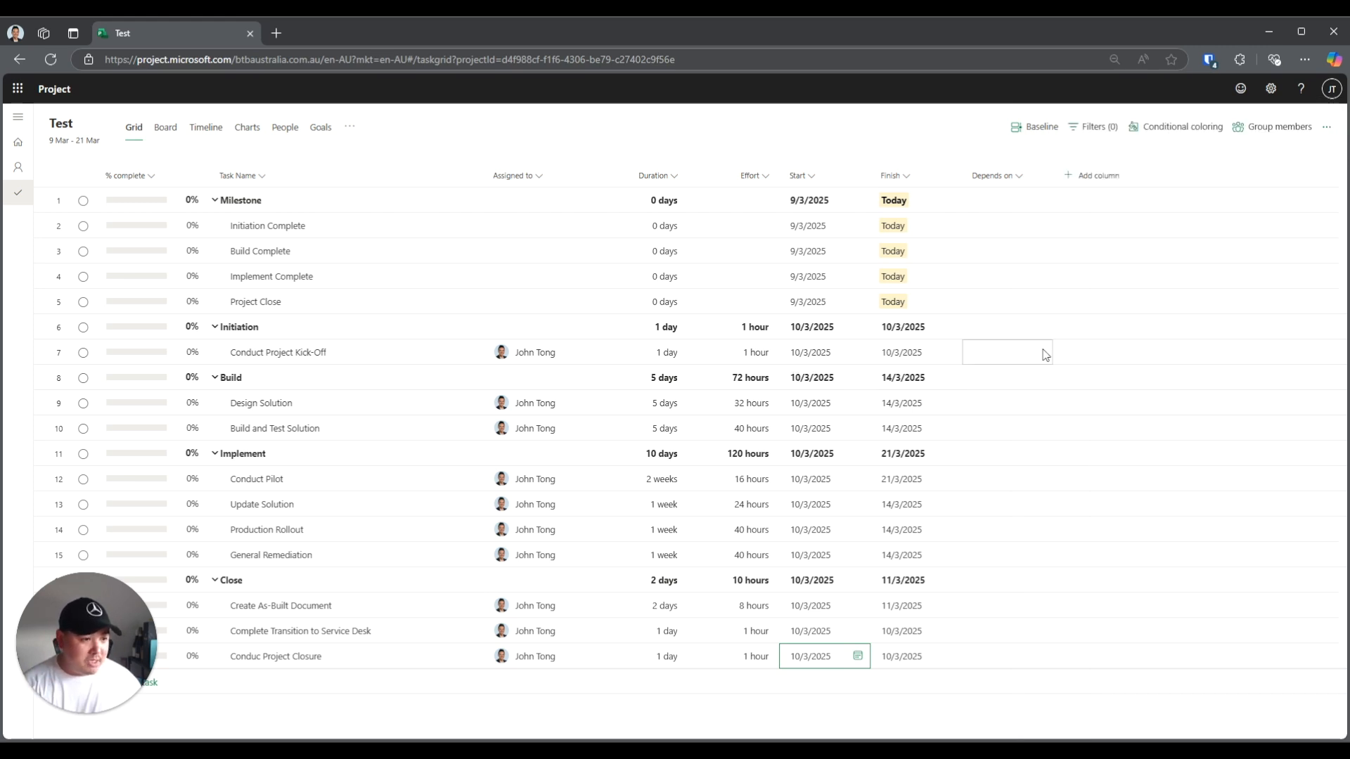
Try to move the start date of Conduct Project Kick-Off to 9/3/2025
{"action": "left_click", "coordinate": [858, 353]}
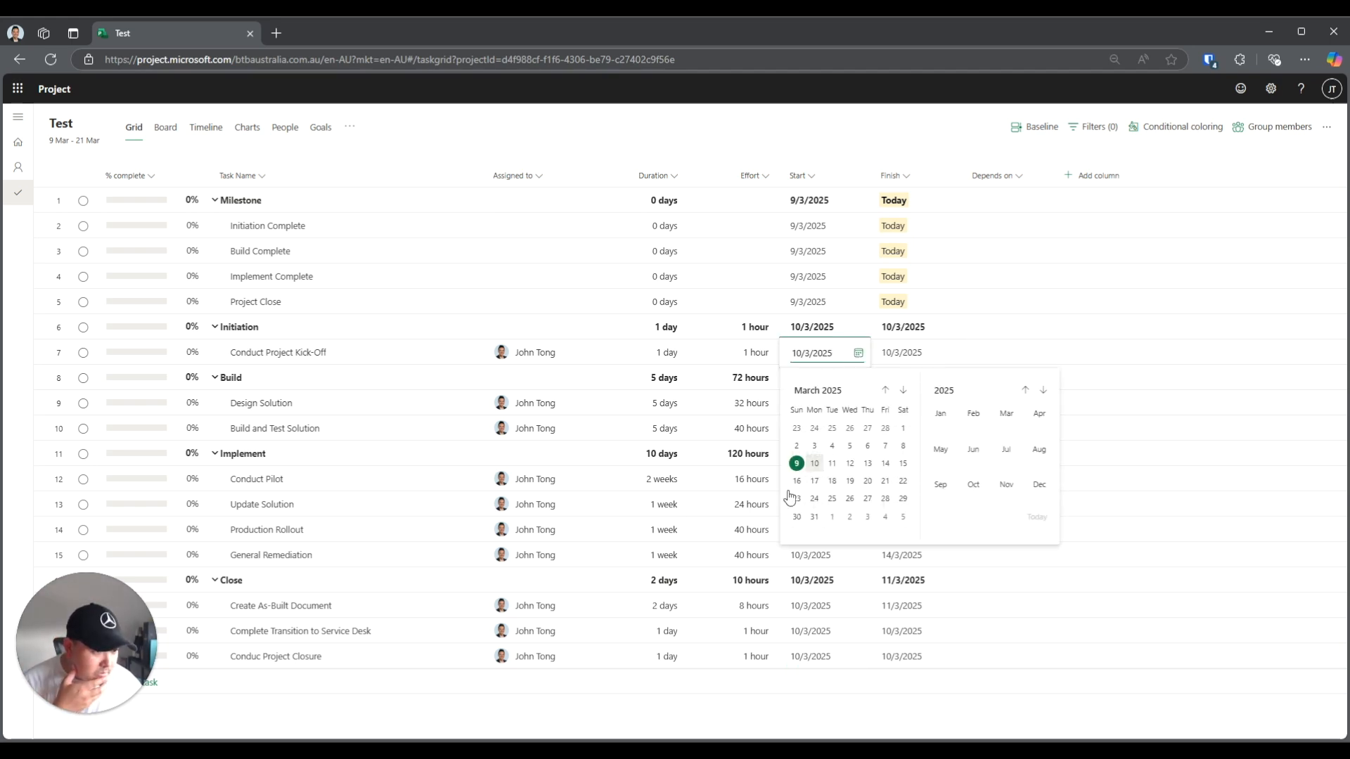
{"action": "left_click", "coordinate": [797, 463]}
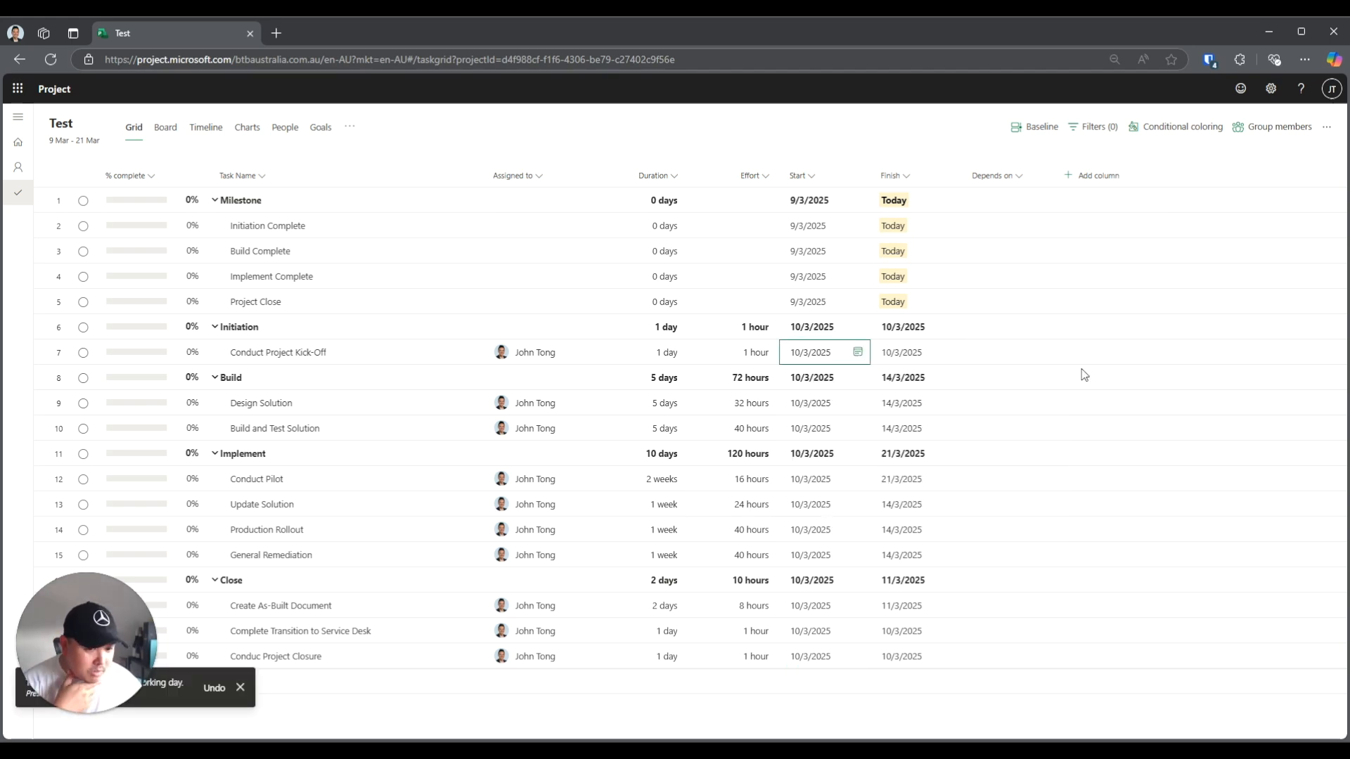
{"action": "left_click", "coordinate": [1009, 352]}
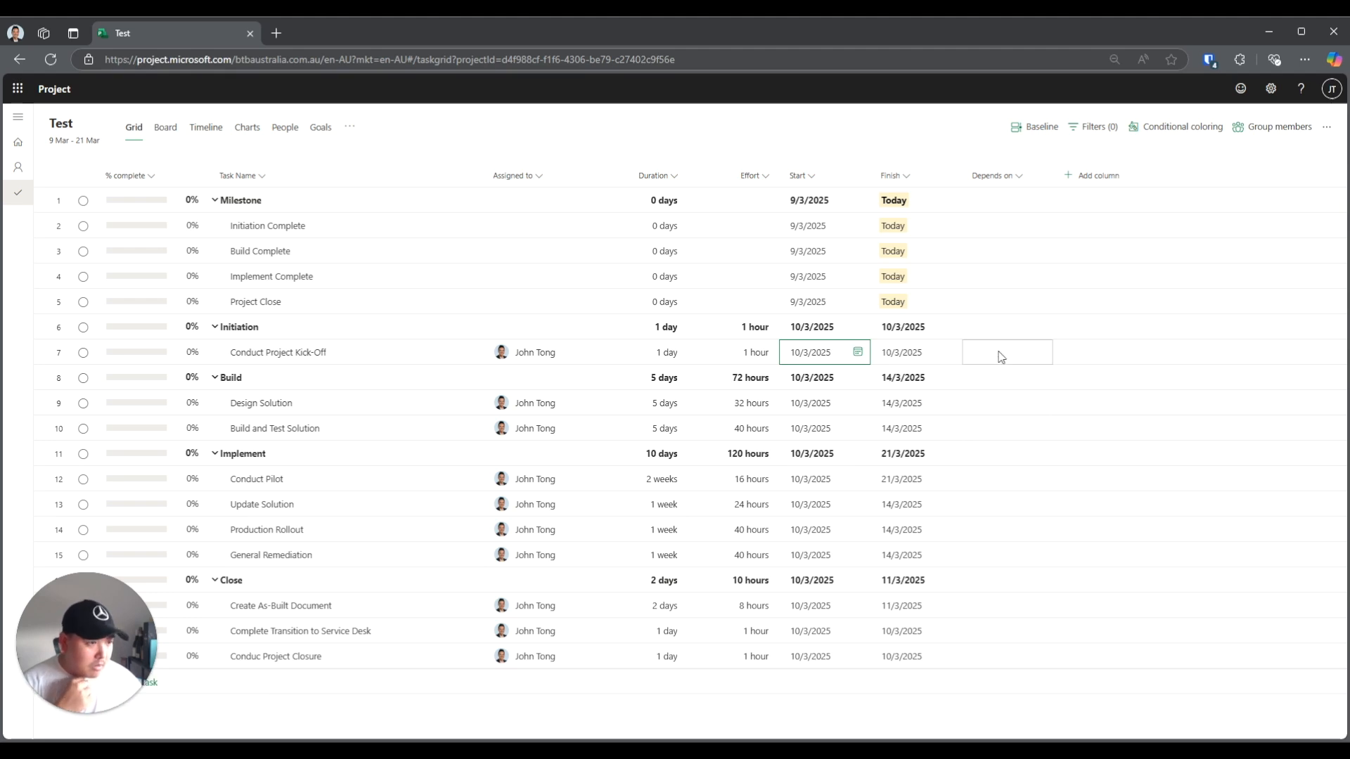
{"action": "left_click", "coordinate": [1013, 380]}
{"action": "left_click", "coordinate": [1004, 360]}
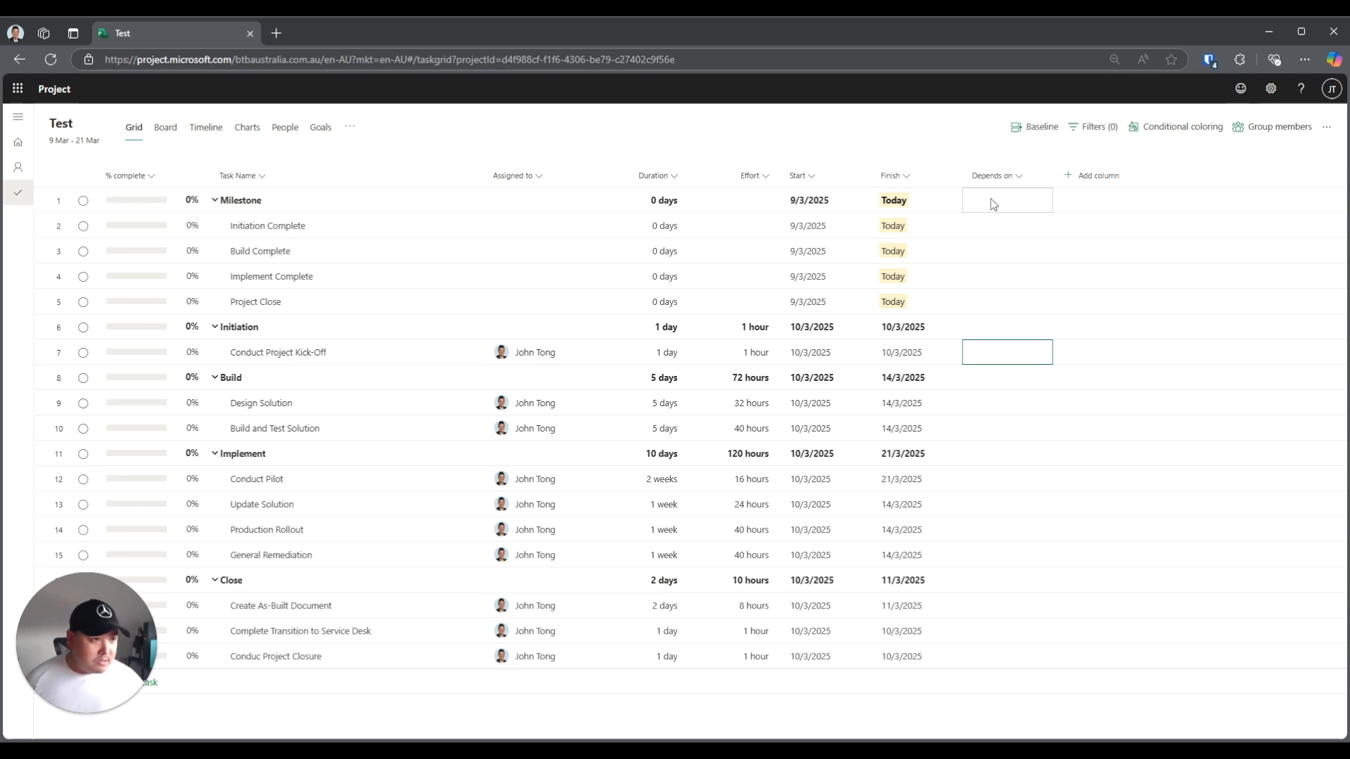
Make the Initiation Complete milestone depend on task 7, Conduct Project Kick-Off
{"action": "left_click", "coordinate": [985, 227]}
{"action": "type", "text": "7"}
{"action": "left_click", "coordinate": [1006, 261]}
{"action": "left_click", "coordinate": [1004, 274]}
Make Design Solution depend on task 2 and Build and Test Solution depend on task 9
{"action": "left_click", "coordinate": [1025, 386]}
{"action": "left_click", "coordinate": [1021, 402]}
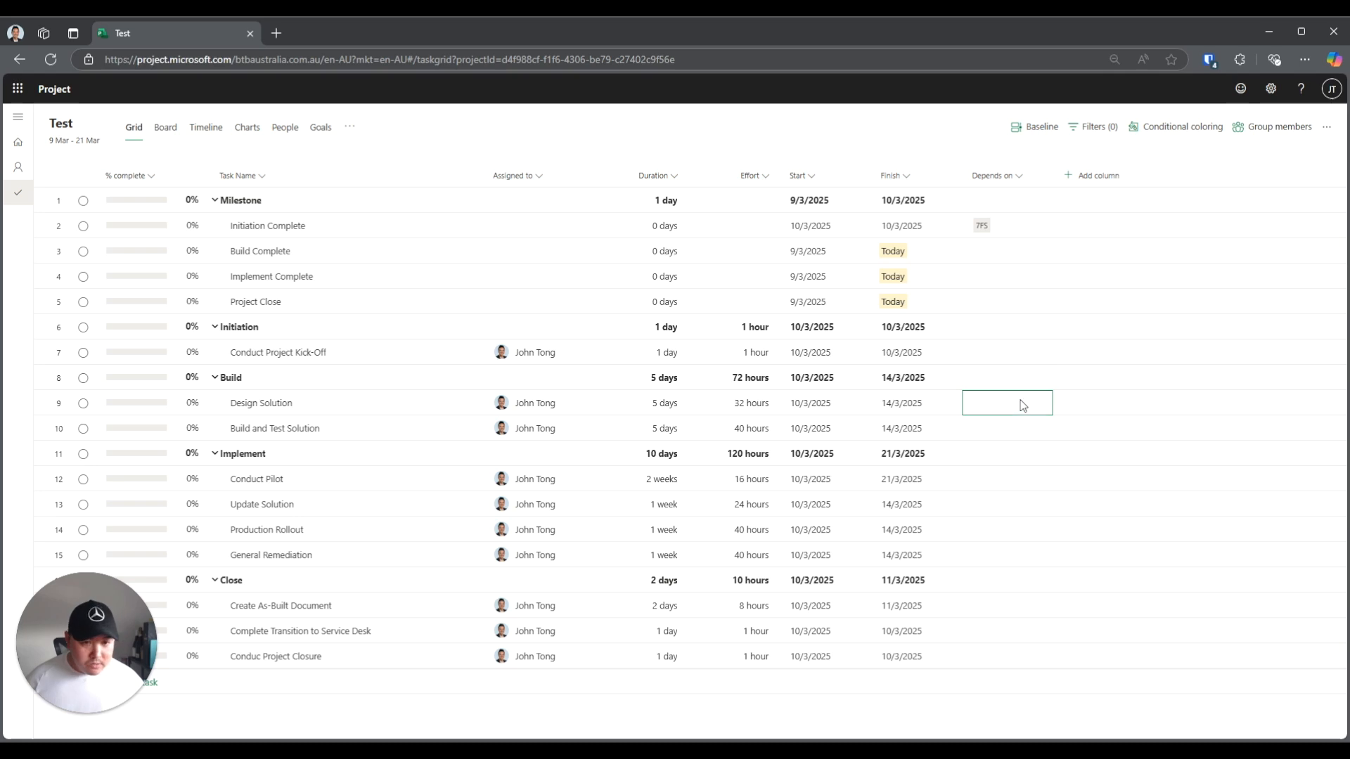
{"action": "left_click", "coordinate": [1023, 406]}
{"action": "type", "text": "2FS"}
{"action": "left_click", "coordinate": [1018, 436]}
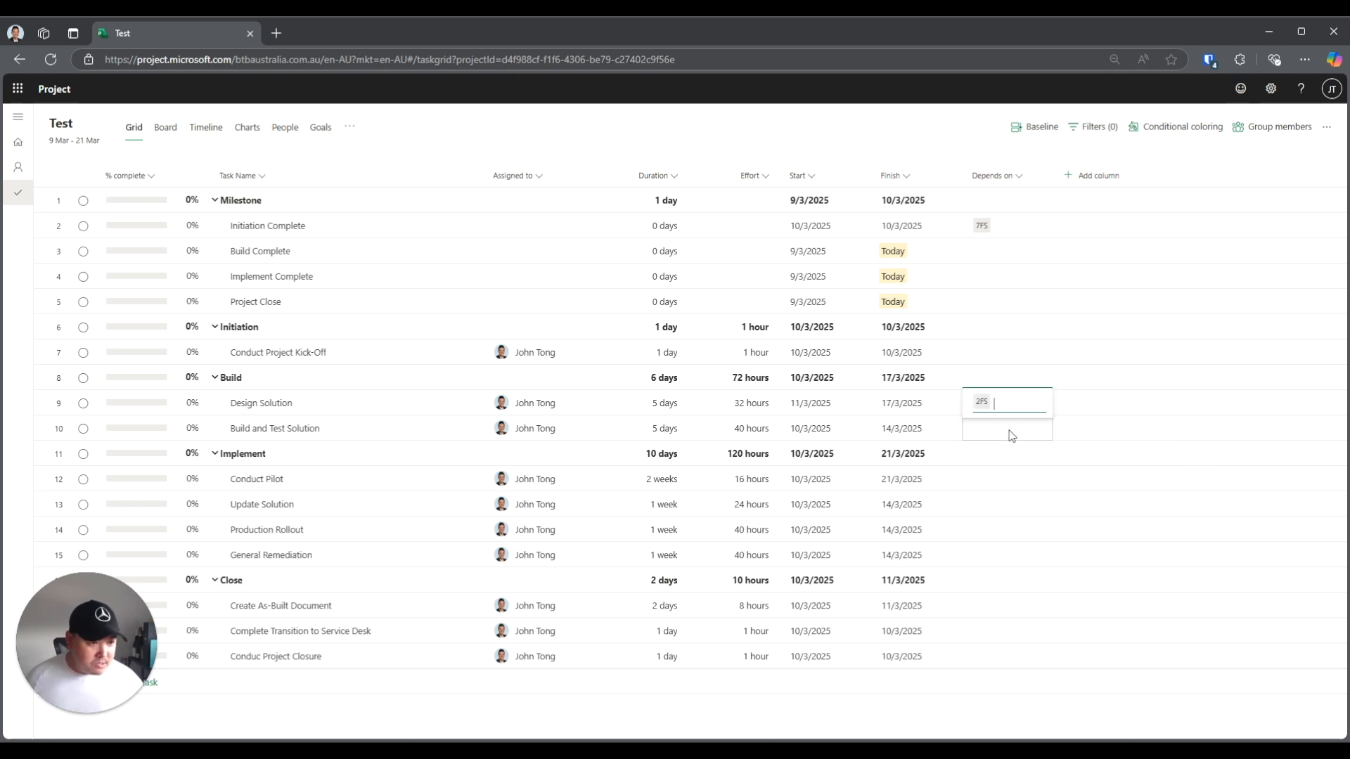
{"action": "left_click", "coordinate": [1011, 436]}
{"action": "left_click", "coordinate": [1011, 435]}
{"action": "type", "text": "9"}
{"action": "left_click", "coordinate": [1021, 458]}
{"action": "left_click", "coordinate": [1001, 455]}
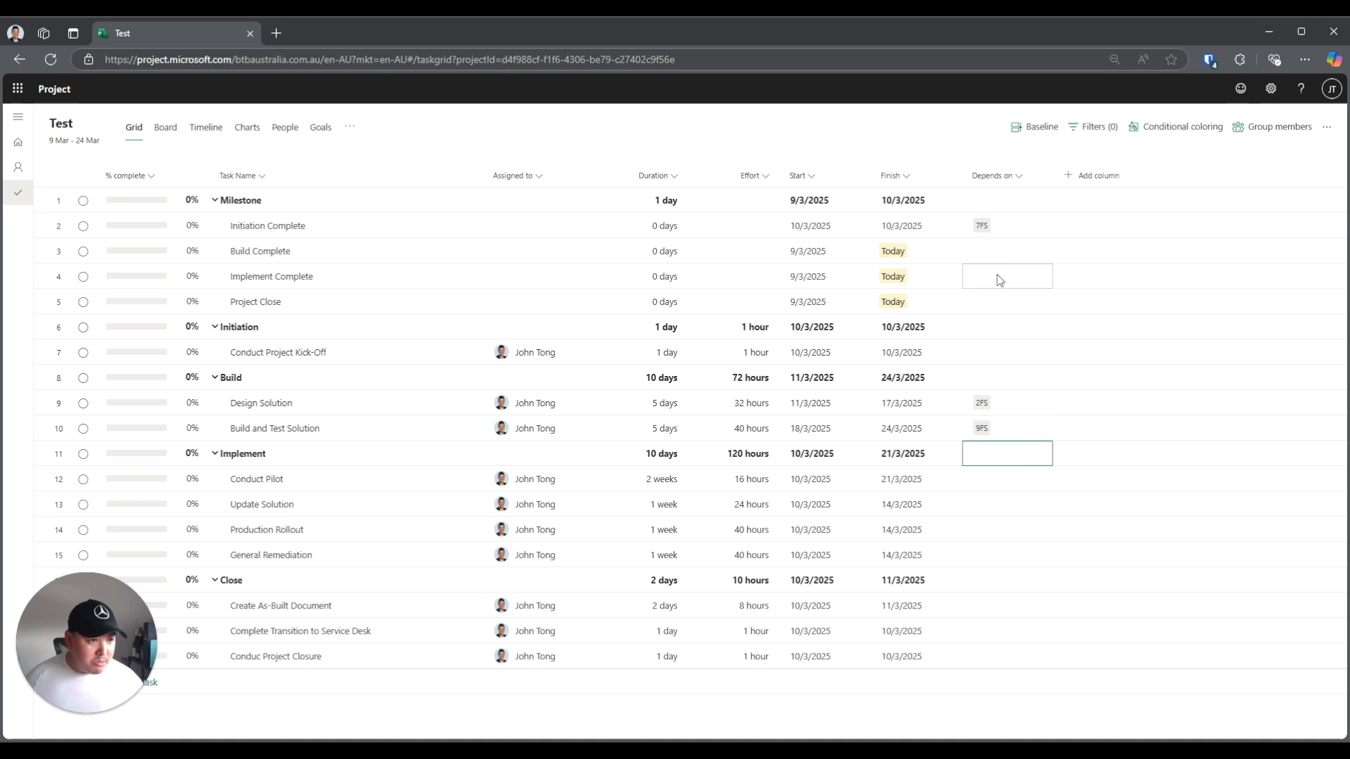
Make the Build Complete milestone depend on task 10, Build and Test Solution
{"action": "left_click", "coordinate": [990, 262]}
{"action": "type", "text": "10"}
{"action": "left_click", "coordinate": [1002, 289]}
Make Conduct Pilot depend on task 3 and Update Solution depend on task 12
{"action": "left_click", "coordinate": [1016, 478]}
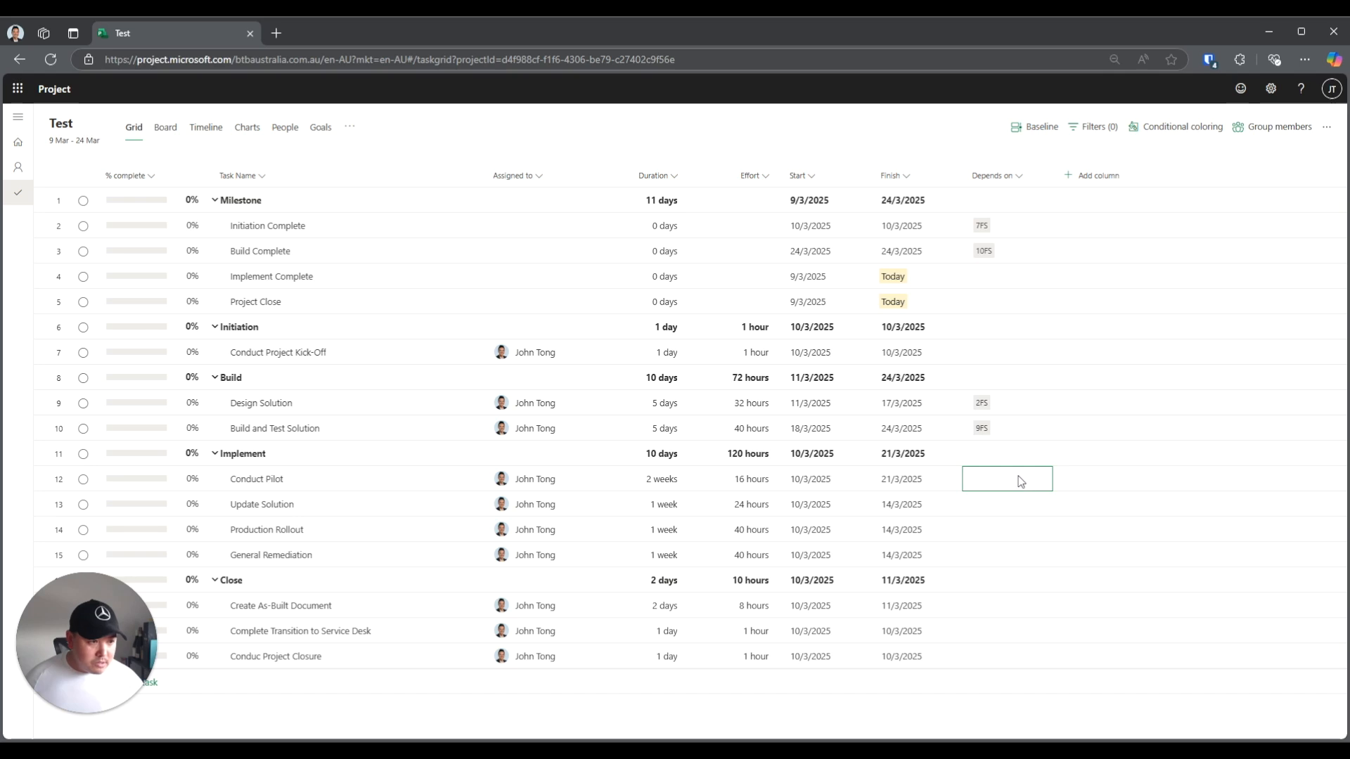
{"action": "left_click", "coordinate": [993, 479]}
{"action": "type", "text": "3"}
{"action": "left_click", "coordinate": [997, 511]}
{"action": "left_click", "coordinate": [996, 511]}
{"action": "type", "text": "12"}
{"action": "left_click", "coordinate": [998, 535]}
Make Production Rollout depend on task 13 and General Remediation depend on task 14
{"action": "left_click", "coordinate": [999, 529]}
{"action": "type", "text": "13"}
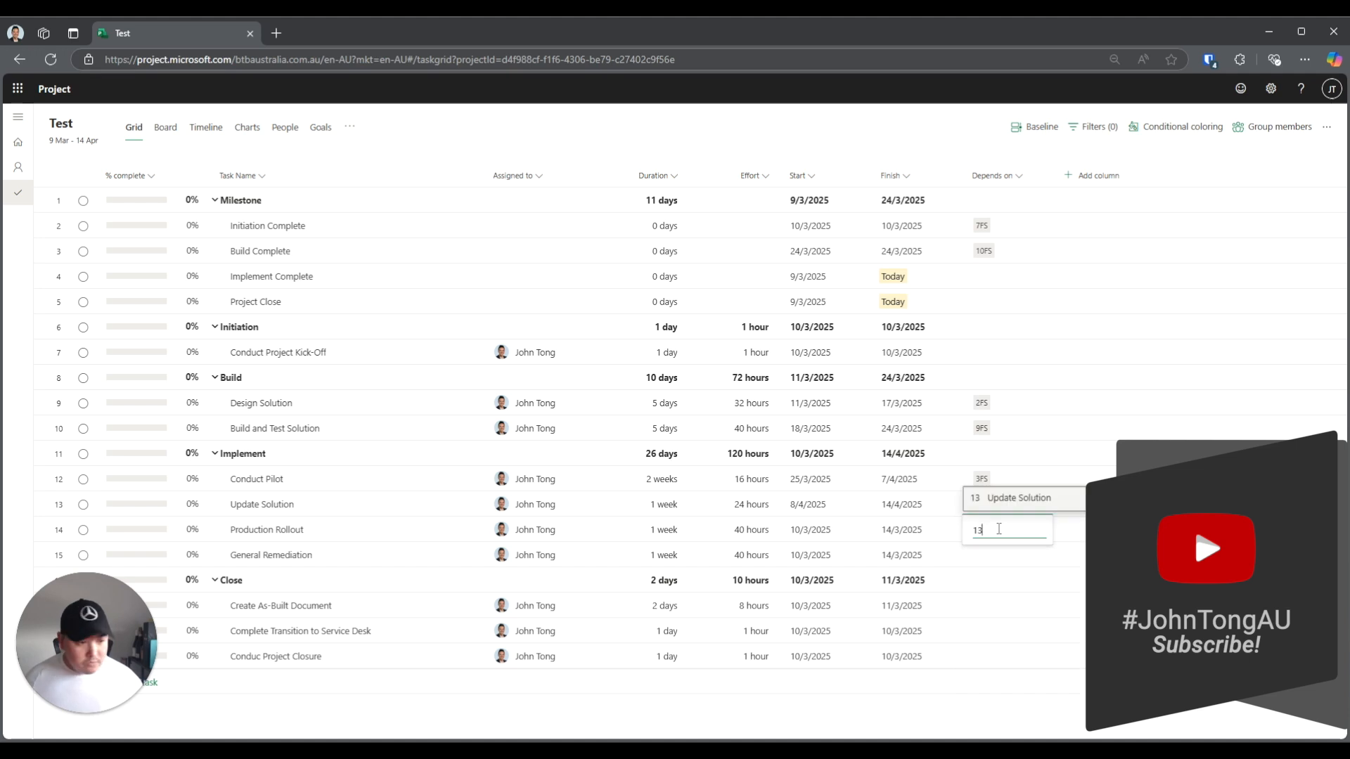
{"action": "left_click", "coordinate": [1002, 503]}
{"action": "left_click", "coordinate": [997, 561]}
{"action": "type", "text": "14"}
{"action": "left_click", "coordinate": [1002, 529]}
Make the Implement Complete milestone depend on task 15, General Remediation
{"action": "left_click", "coordinate": [998, 608]}
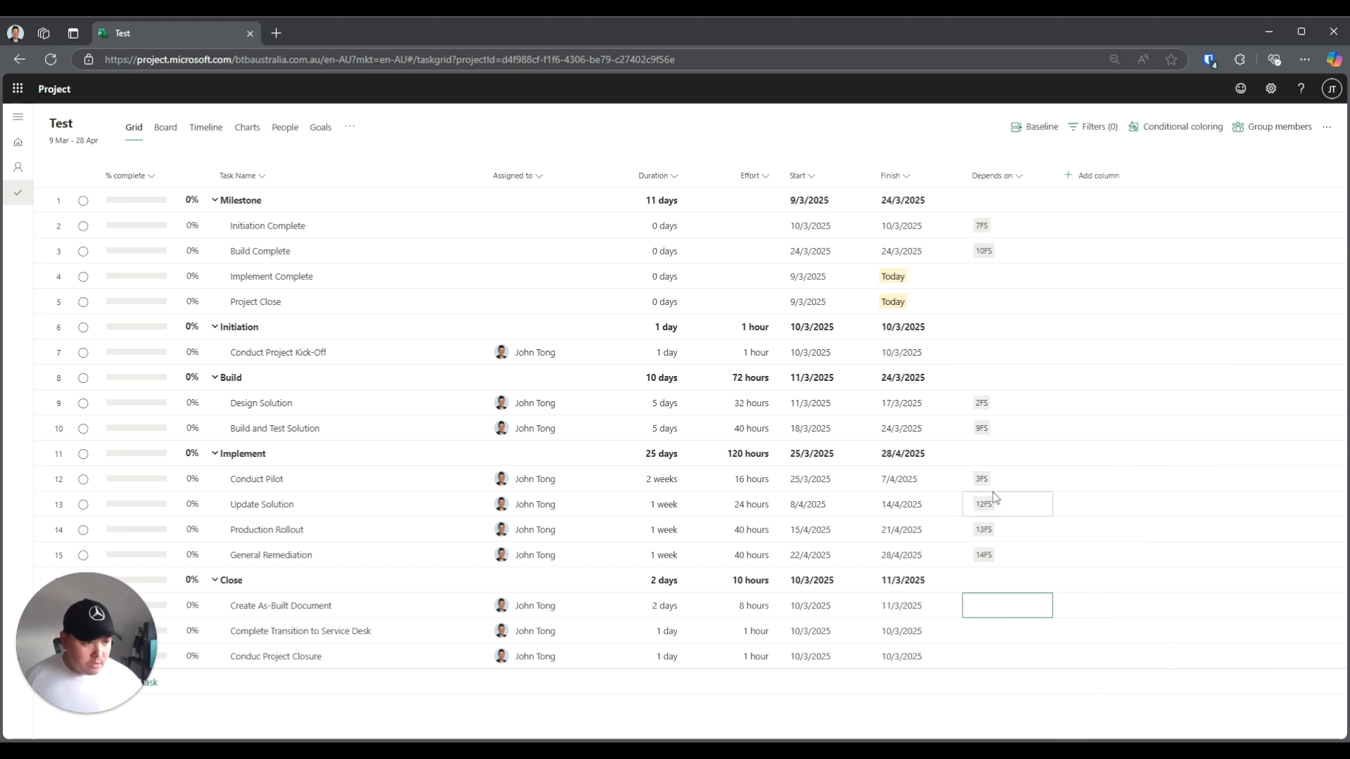
{"action": "left_click", "coordinate": [997, 279]}
{"action": "left_click", "coordinate": [997, 281]}
{"action": "type", "text": "15"}
{"action": "left_click", "coordinate": [1011, 303]}
{"action": "left_click", "coordinate": [1008, 303]}
Make Create As-Built Document depend on task 4 and Complete Transition to Service Desk depend on task 17
{"action": "left_click", "coordinate": [1010, 613]}
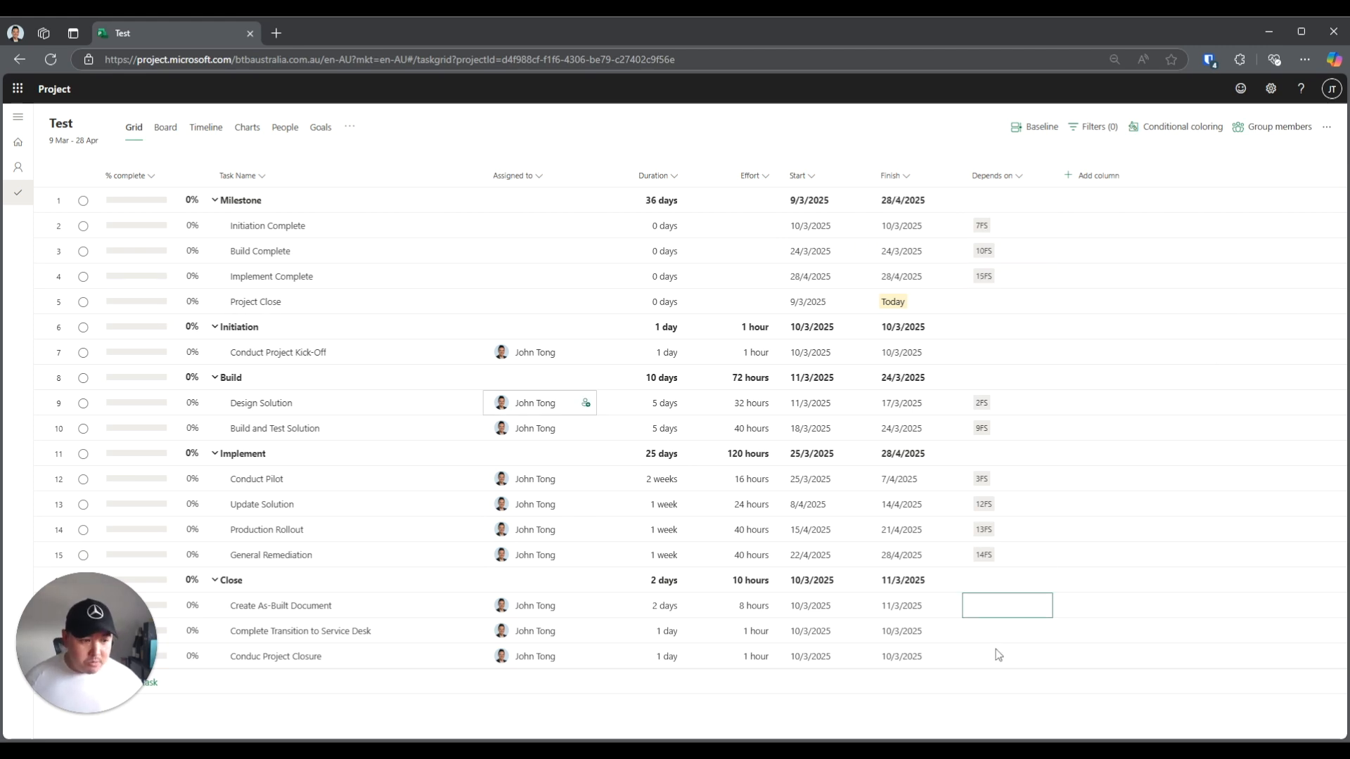
{"action": "left_click", "coordinate": [988, 605]}
{"action": "type", "text": "4"}
{"action": "key", "text": "Return"}
{"action": "left_click", "coordinate": [995, 639]}
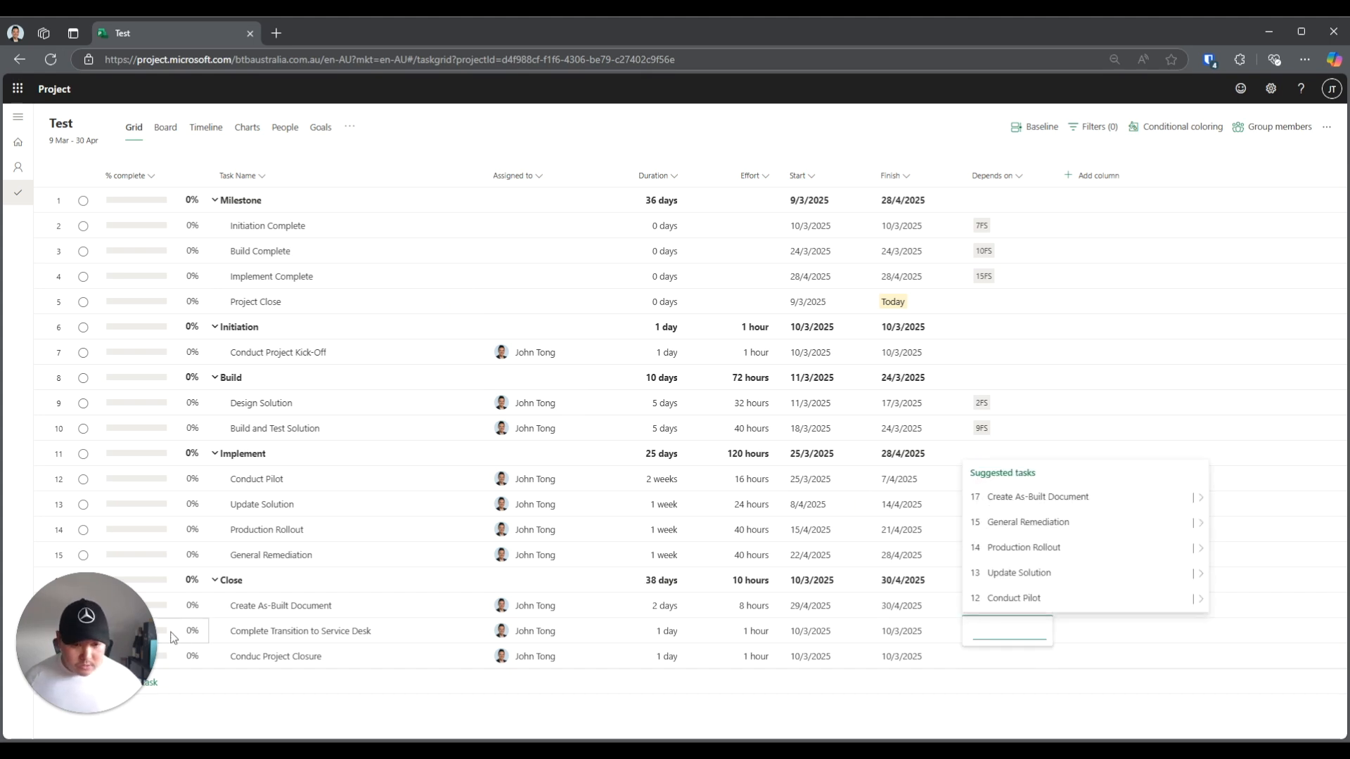
{"action": "type", "text": "17"}
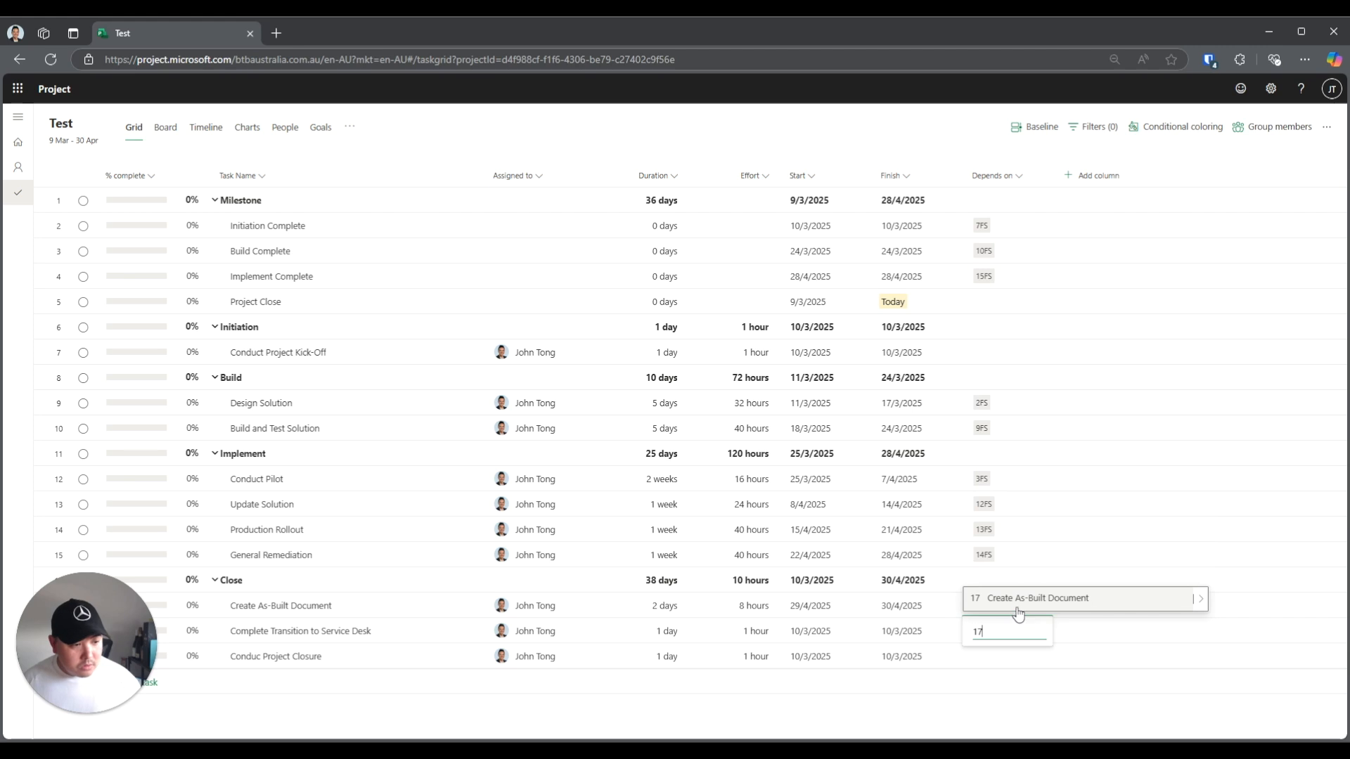
{"action": "key", "text": "Return"}
Make Conduc Project Closure depend on task 18 and the Project Close milestone depend on task 19
{"action": "left_click", "coordinate": [983, 657]}
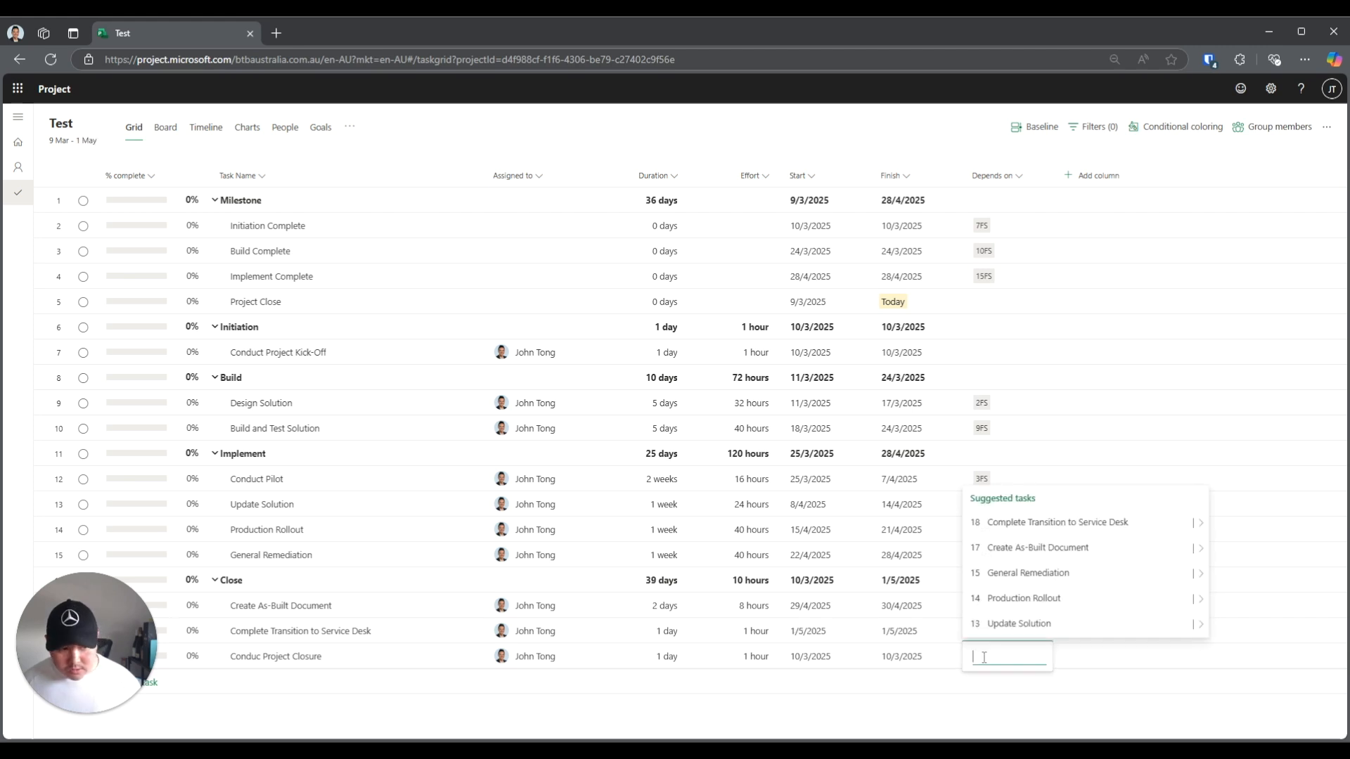
{"action": "type", "text": "18"}
{"action": "key", "text": "Return"}
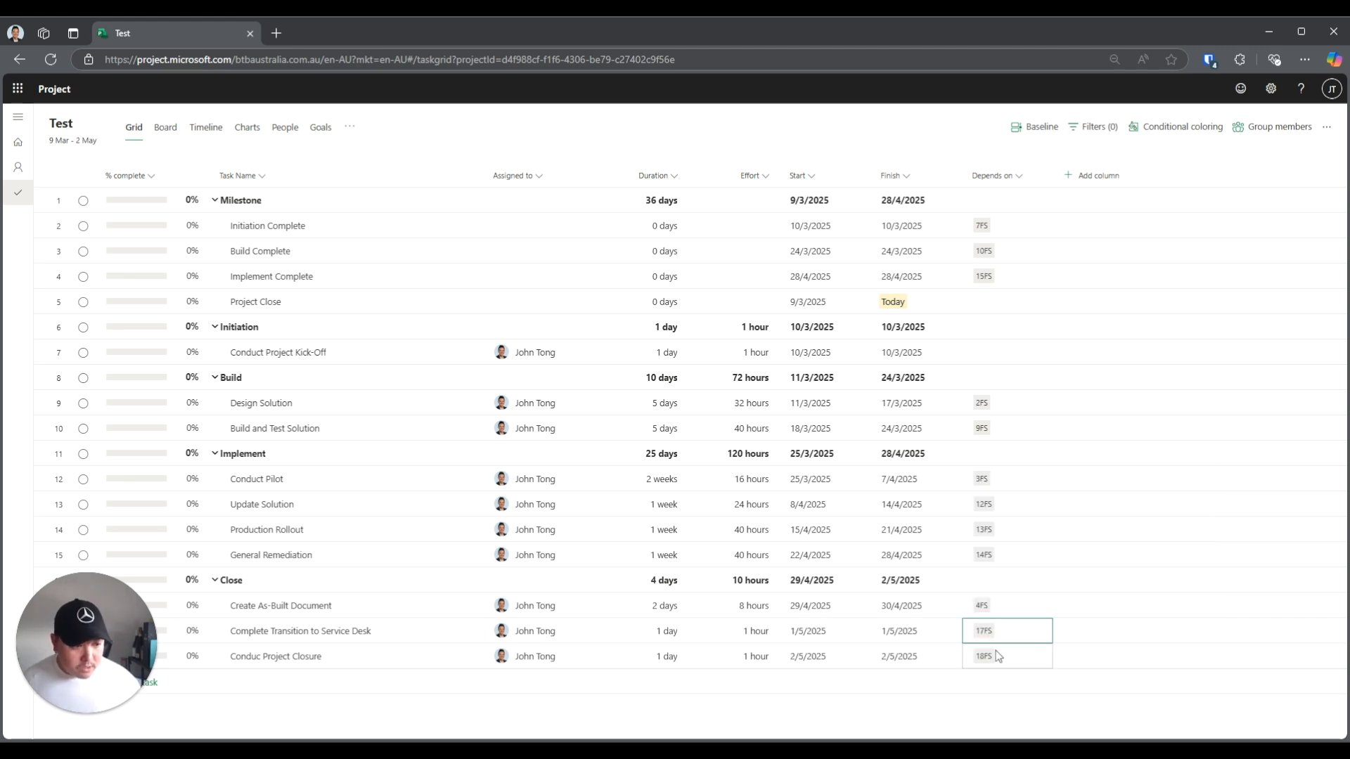
{"action": "left_click", "coordinate": [1003, 302]}
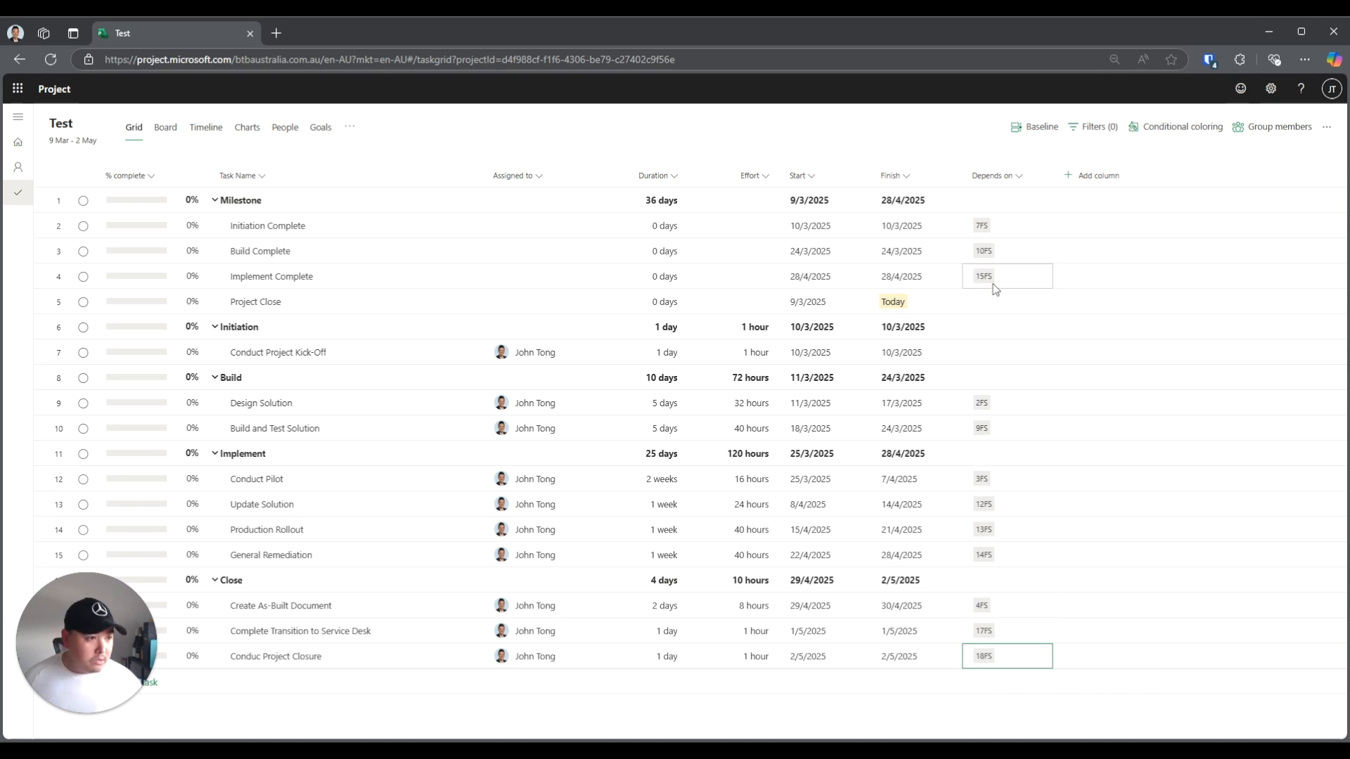
{"action": "type", "text": "19"}
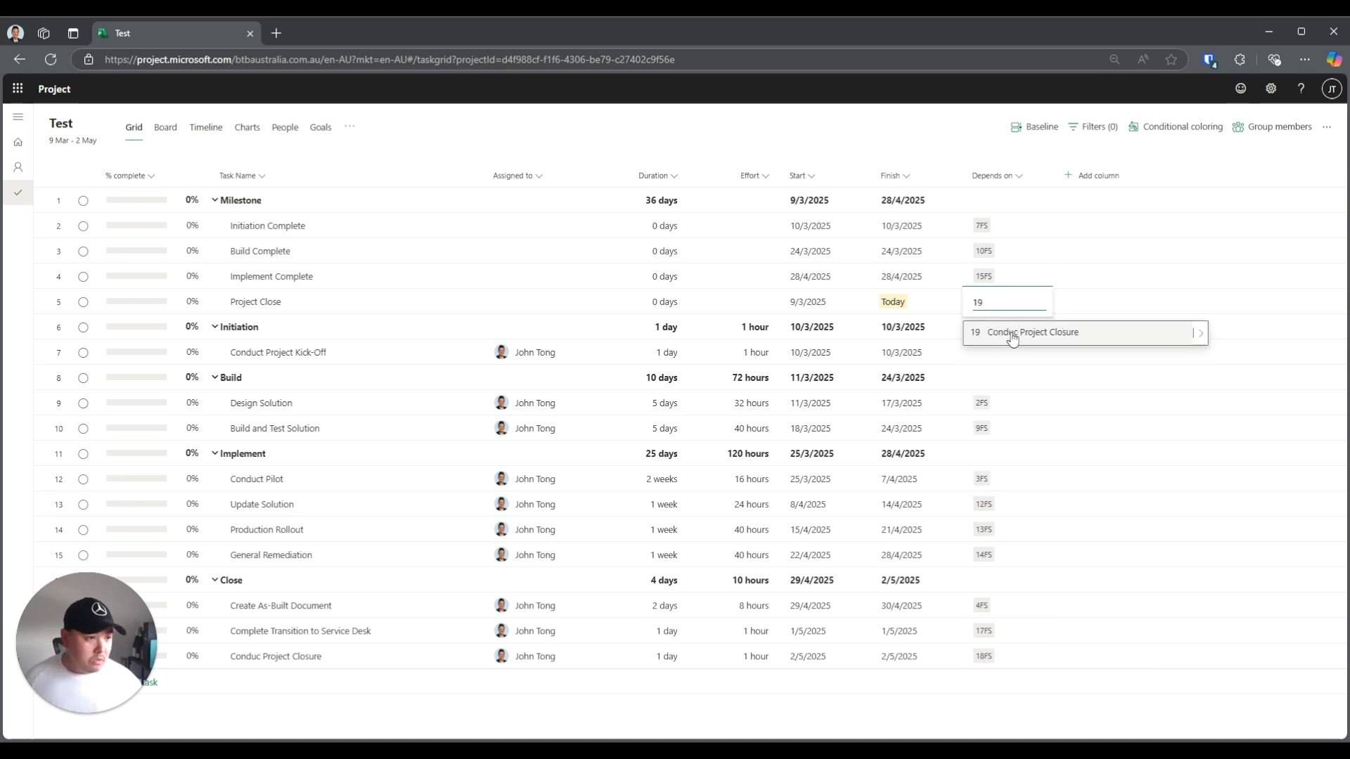
{"action": "left_click", "coordinate": [1012, 335]}
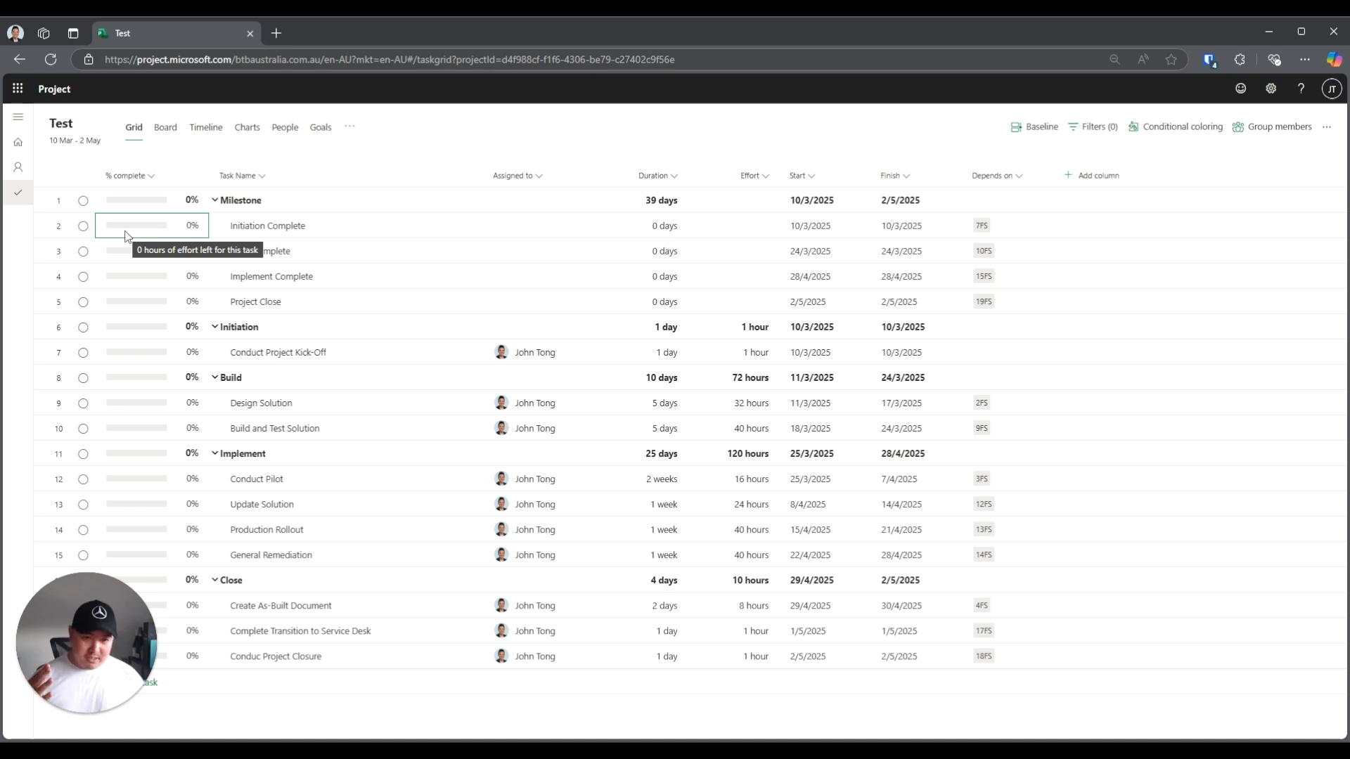
Set the progress of Conduct Project Kick-Off to 25% and Design Solution to 50% complete
{"action": "left_click", "coordinate": [137, 358]}
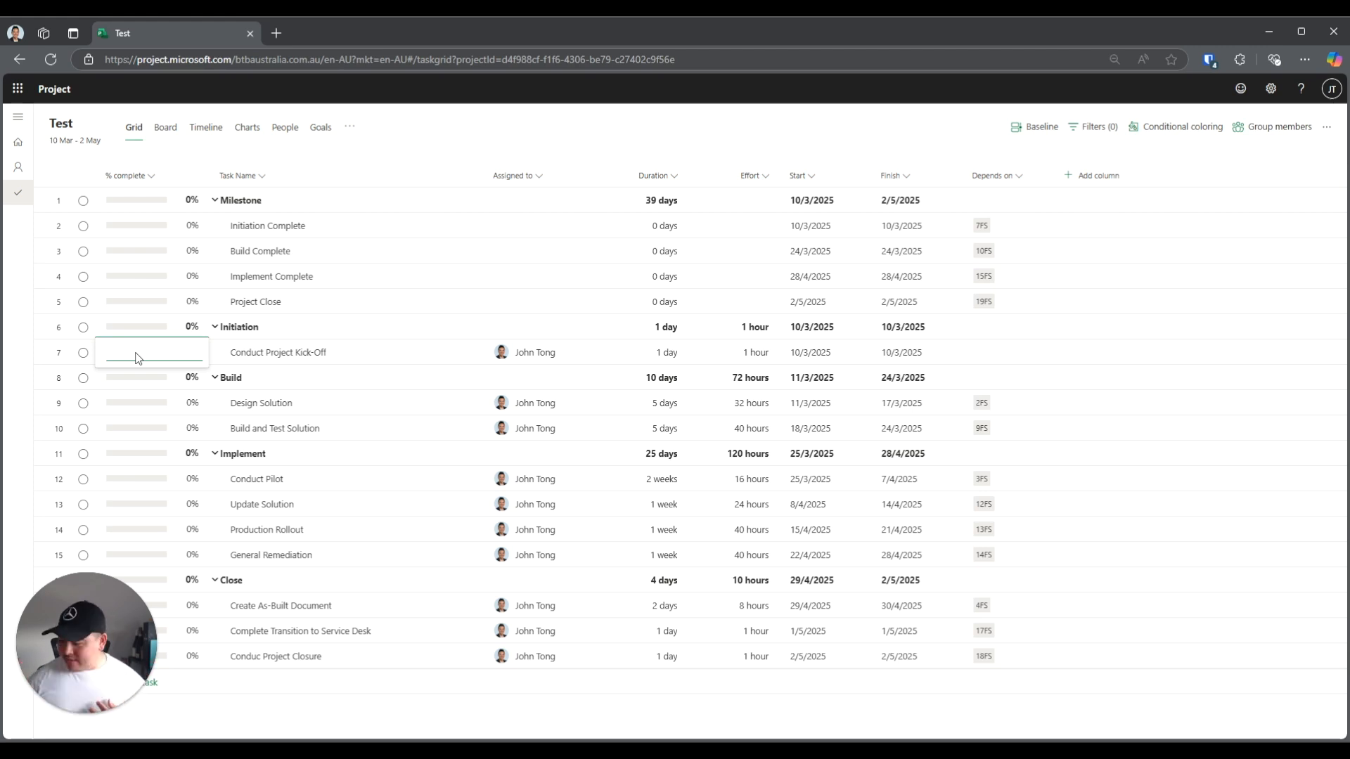
{"action": "type", "text": "25"}
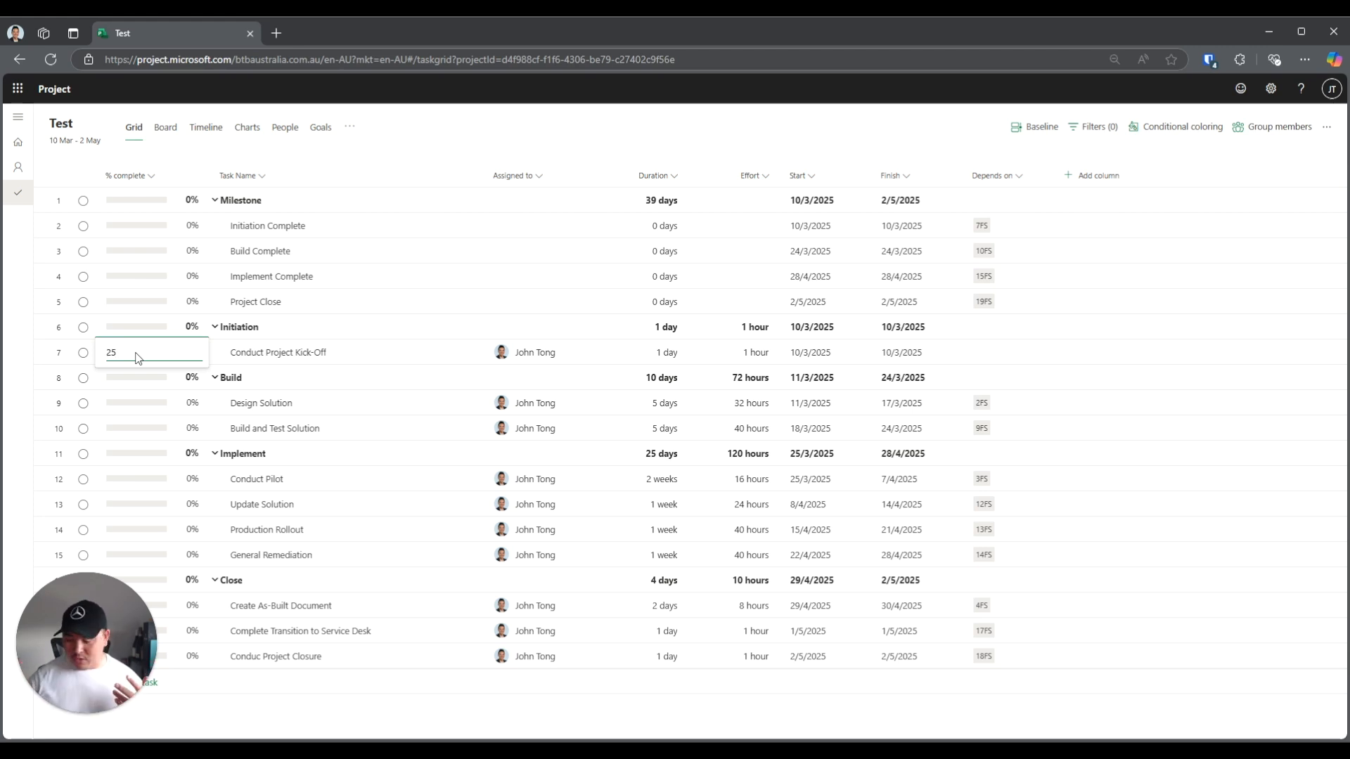
{"action": "key", "text": "Return"}
{"action": "left_click", "coordinate": [145, 409]}
{"action": "left_click", "coordinate": [145, 411]}
{"action": "type", "text": "5-0"}
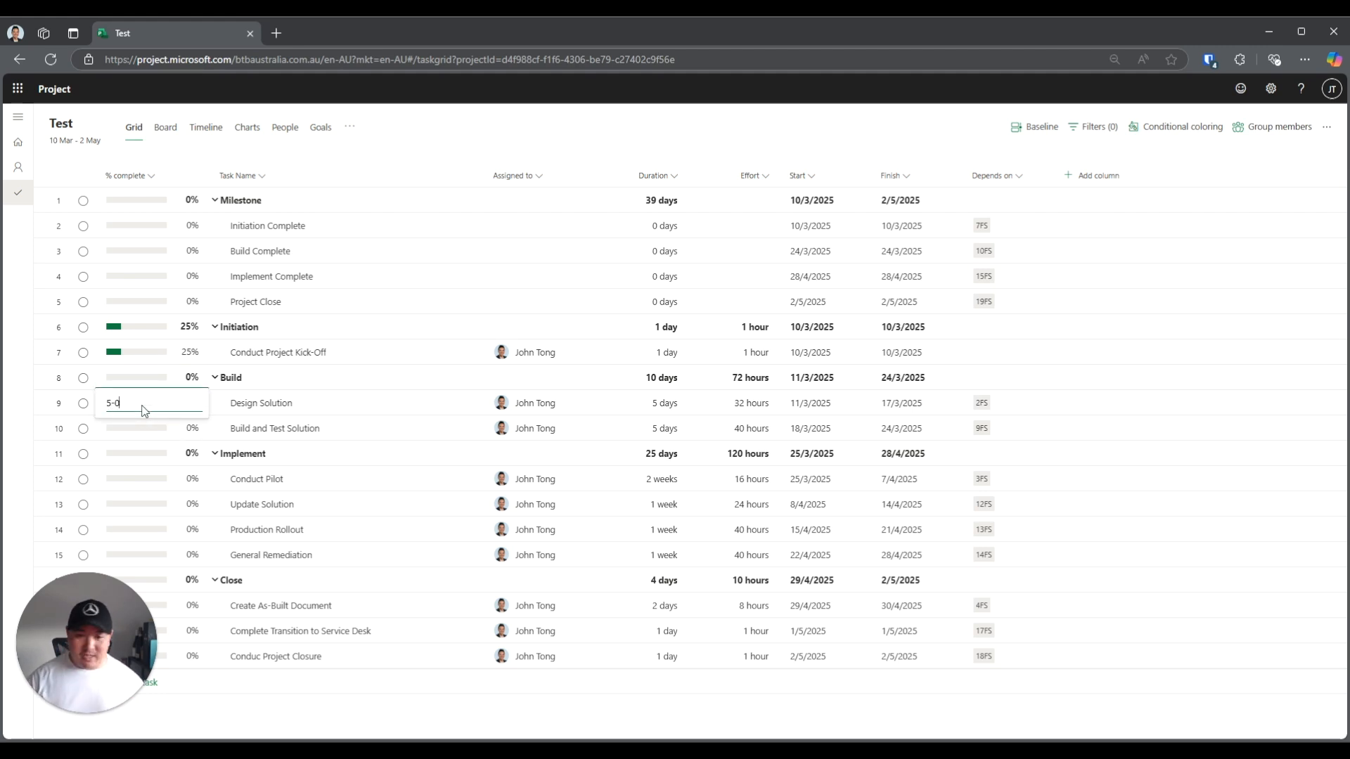
{"action": "key", "text": "BackSpace"}
{"action": "key", "text": "BackSpace"}
{"action": "type", "text": "0"}
{"action": "key", "text": "Return"}
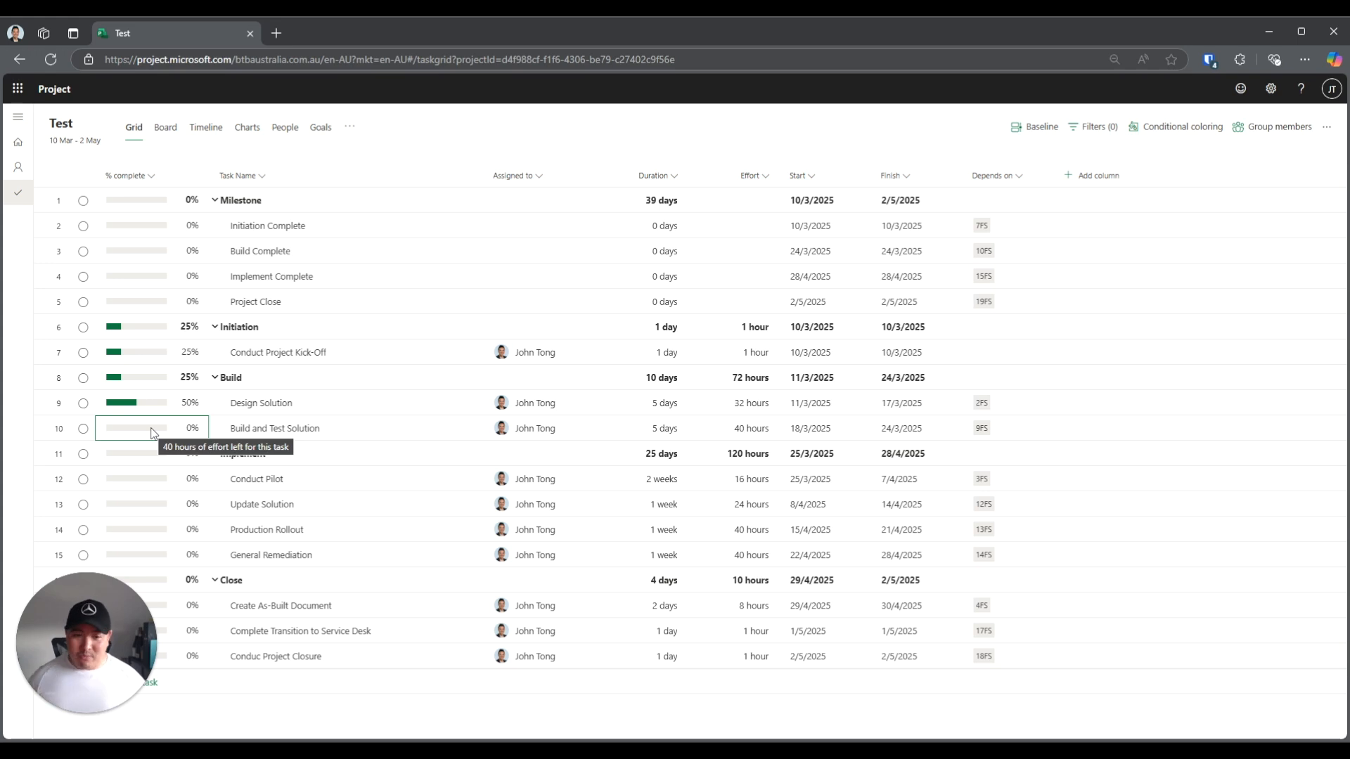
Set the progress of Conduct Pilot to 75% and Update Solution to 100% complete
{"action": "left_click", "coordinate": [156, 478]}
{"action": "type", "text": "75"}
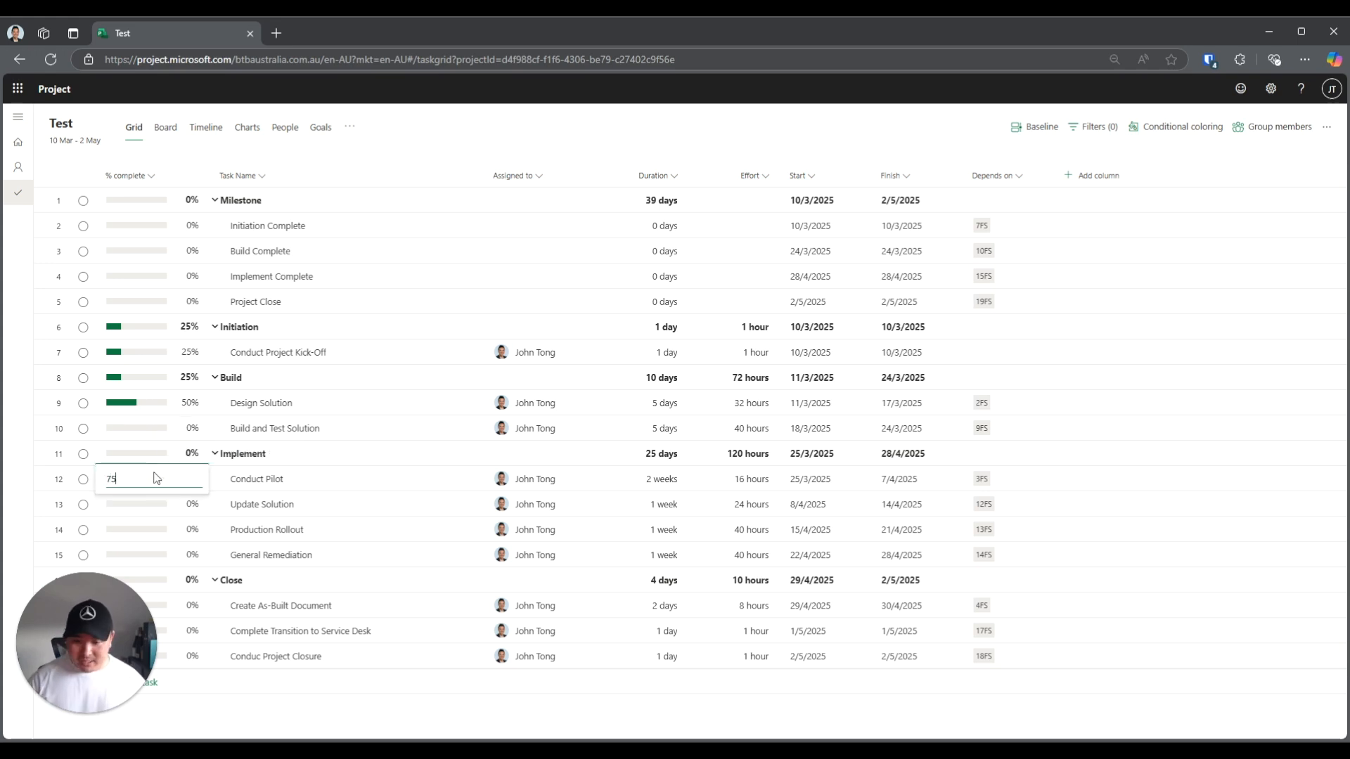
{"action": "key", "text": "Return"}
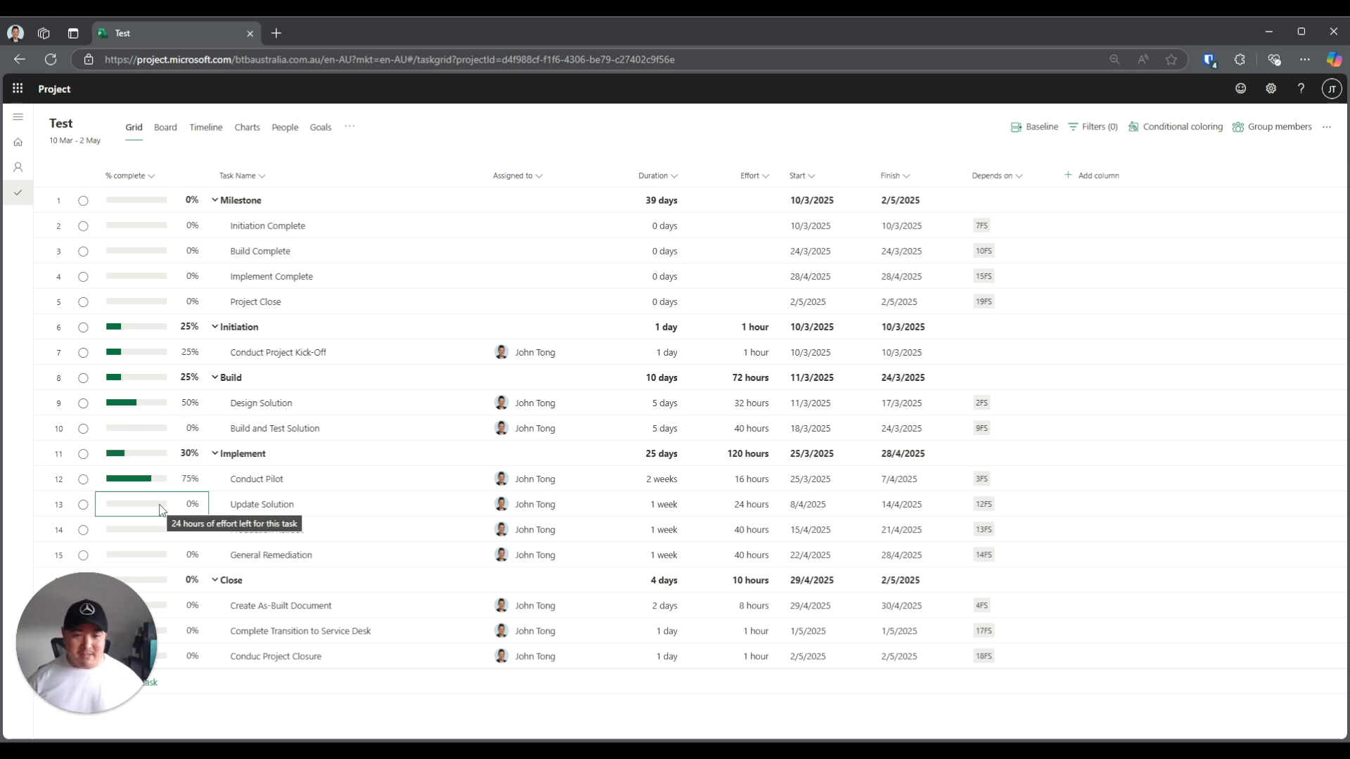
{"action": "left_click", "coordinate": [161, 507]}
{"action": "type", "text": "200"}
{"action": "key", "text": "BackSpace"}
{"action": "key", "text": "BackSpace"}
{"action": "key", "text": "BackSpace"}
{"action": "type", "text": "100"}
{"action": "key", "text": "Return"}
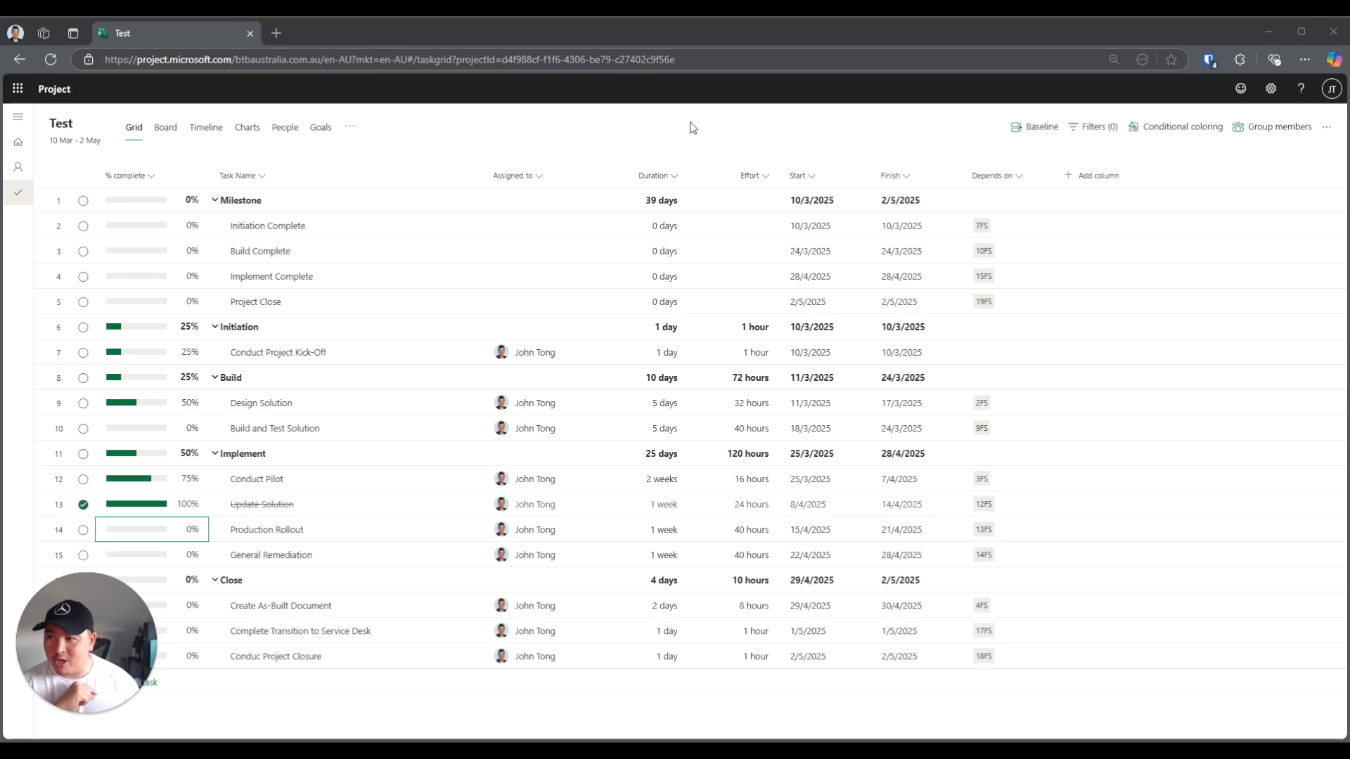
Review the dependency types for Design Solution's link to Initiation Complete and set its delay type to Lead by with a 1 day span
{"action": "left_click", "coordinate": [361, 403]}
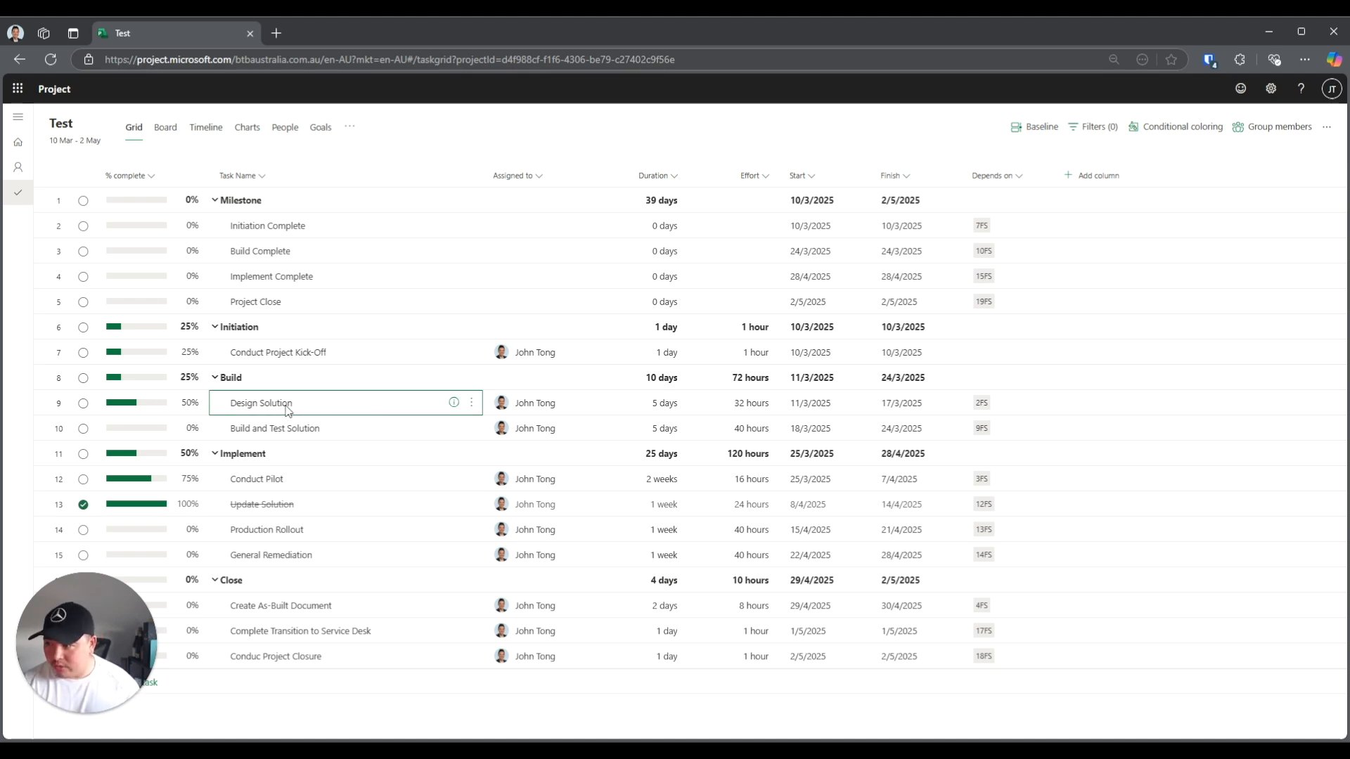
{"action": "left_click", "coordinate": [453, 404]}
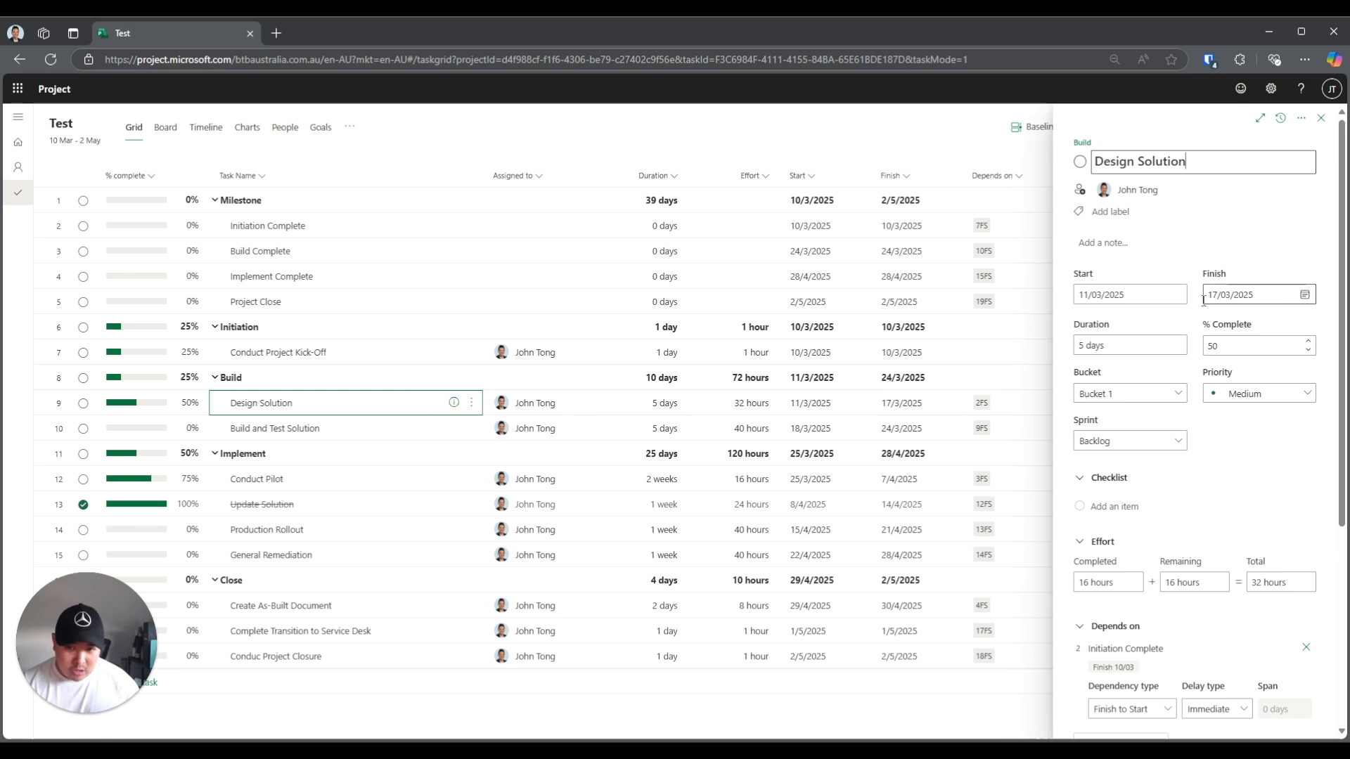
{"action": "scroll", "coordinate": [1187, 405], "scroll_direction": "down", "scroll_amount": 4}
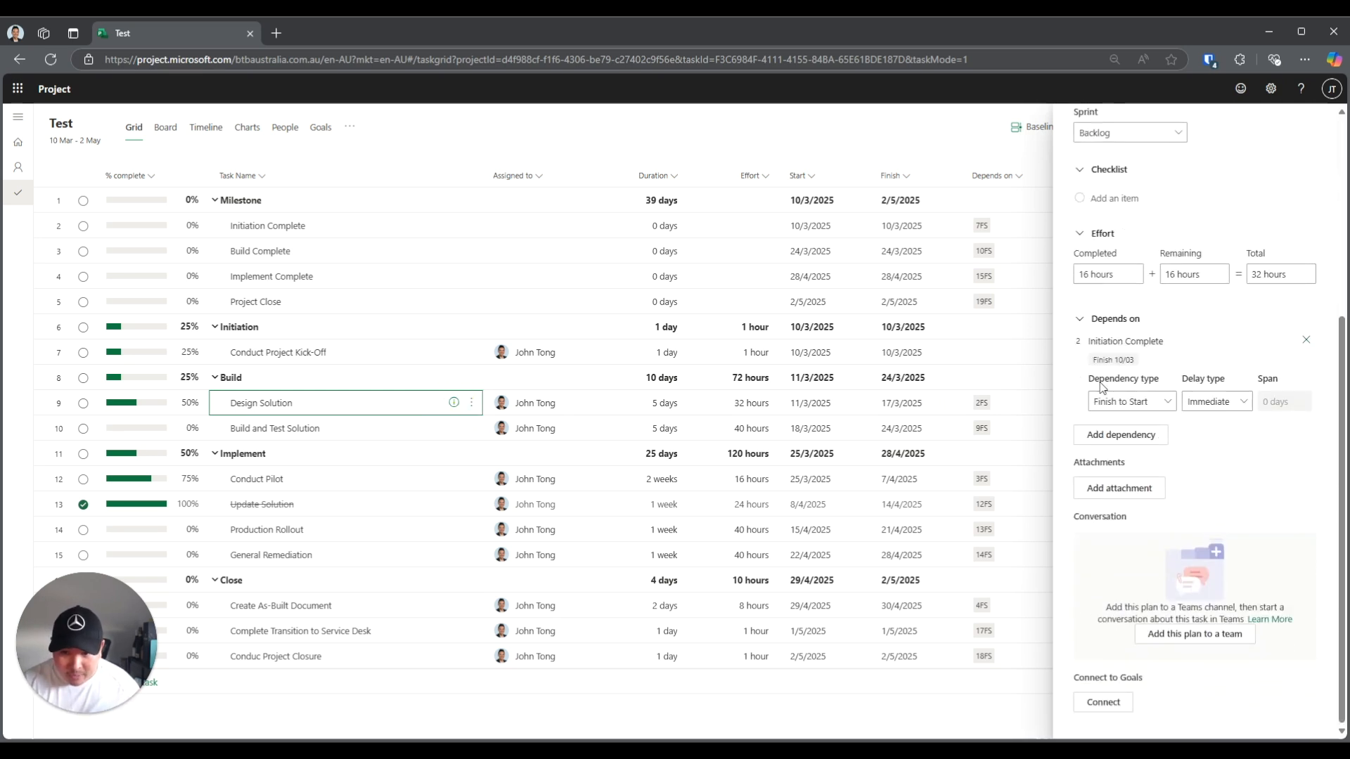
{"action": "left_click", "coordinate": [1164, 402]}
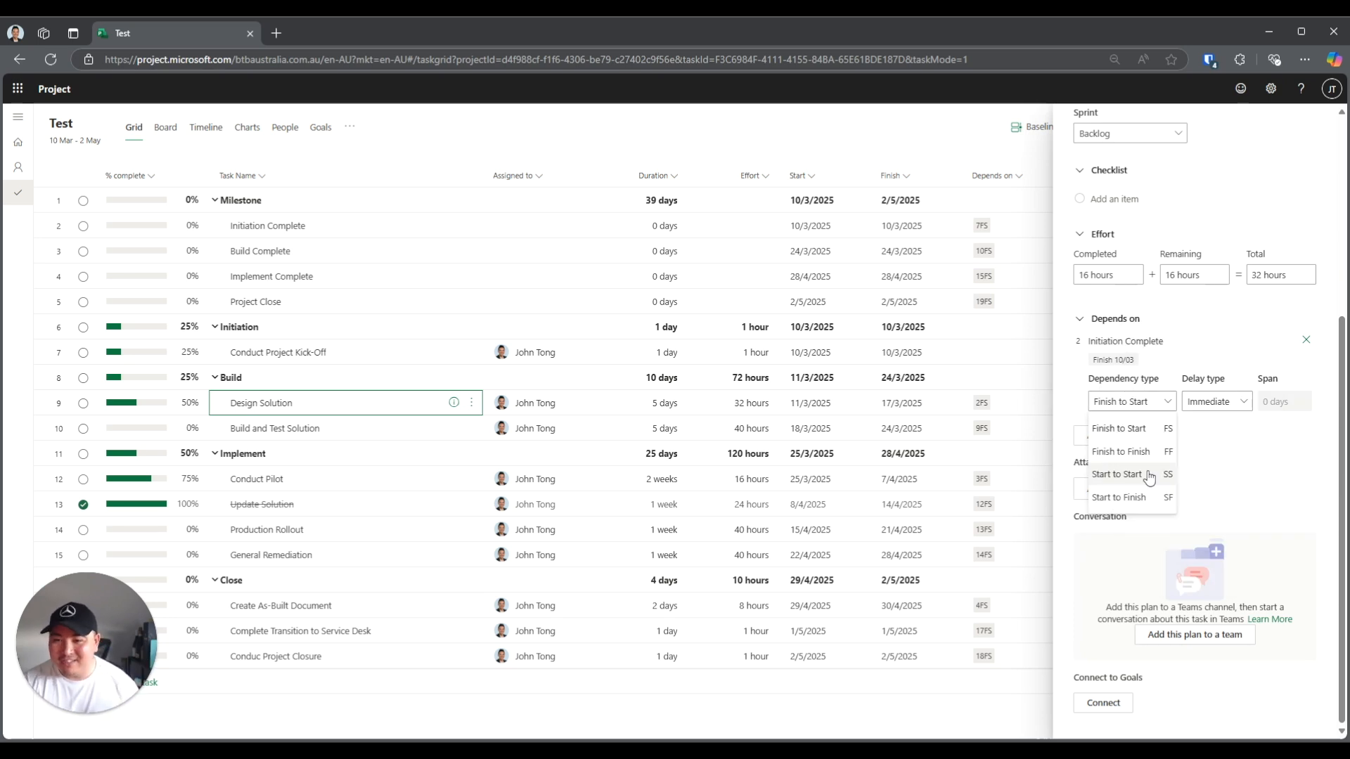
{"action": "left_click", "coordinate": [1240, 449]}
{"action": "left_click", "coordinate": [1233, 406]}
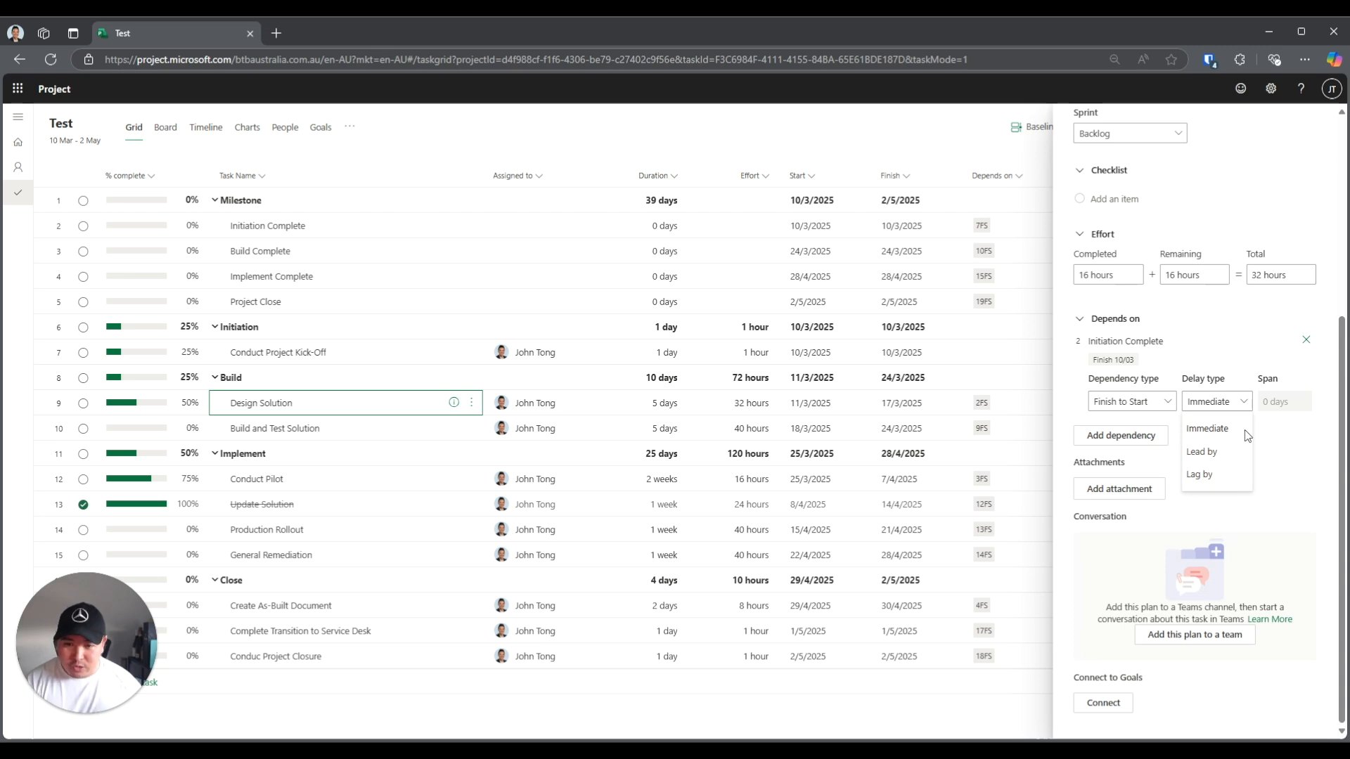
{"action": "left_click", "coordinate": [1204, 452]}
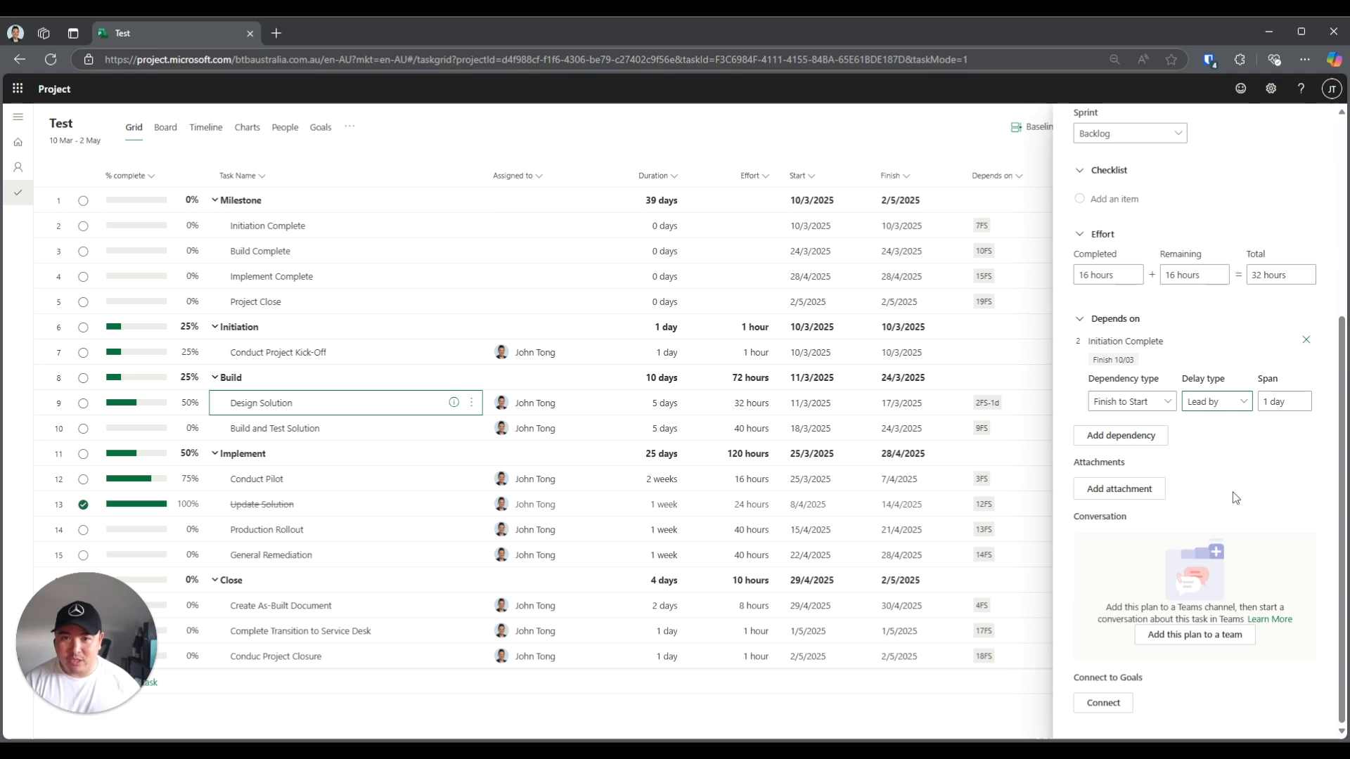
{"action": "scroll", "coordinate": [1234, 491], "scroll_direction": "up", "scroll_amount": 6}
{"action": "left_click", "coordinate": [1320, 125]}
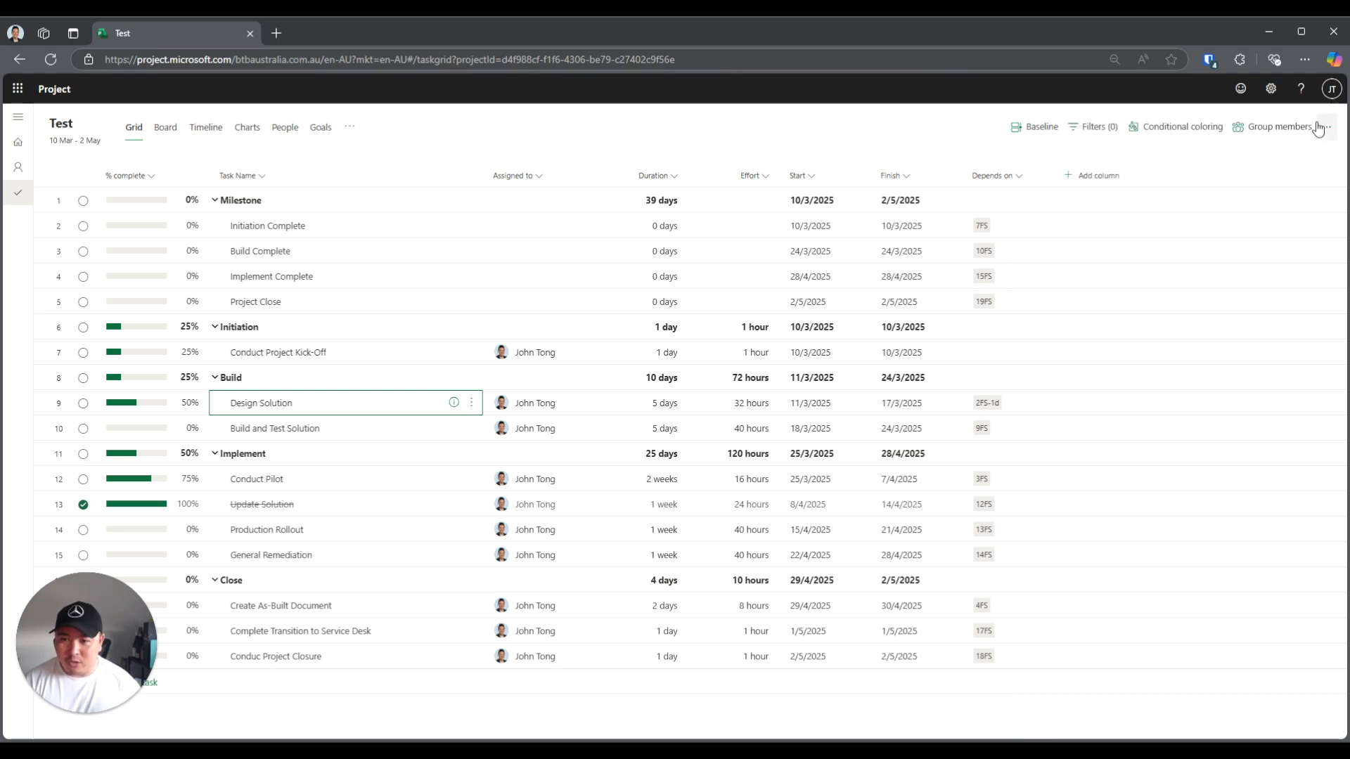